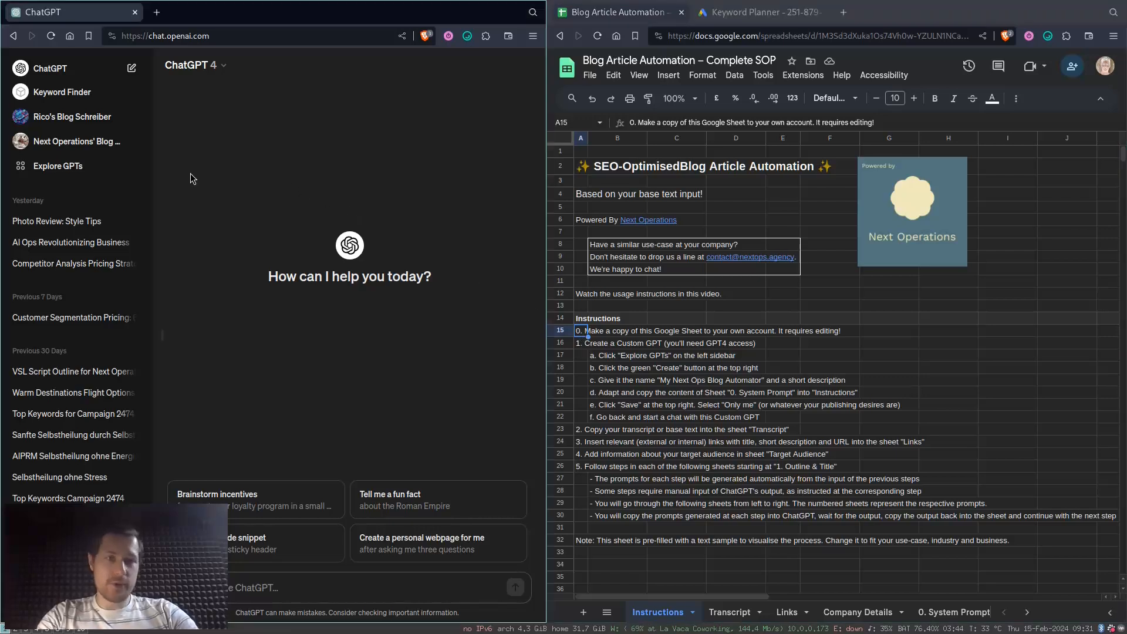
- Start creating a new custom GPT from the Explore GPTs page and go to its Instructions
{"action": "left_click", "coordinate": [73, 171]}
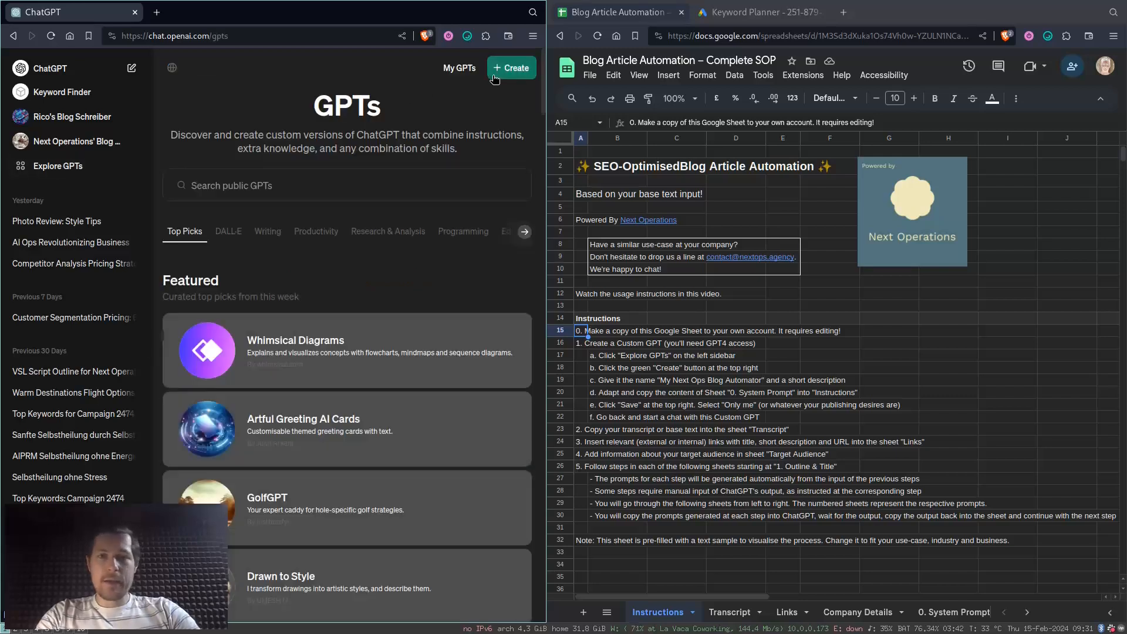
{"action": "left_click", "coordinate": [495, 79]}
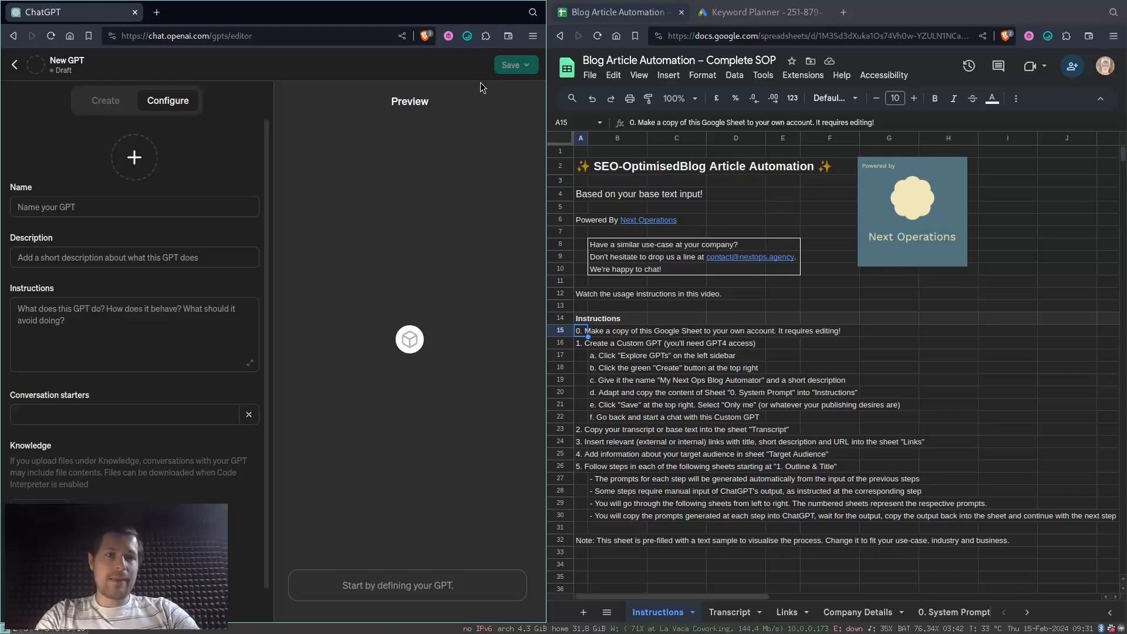
{"action": "left_click", "coordinate": [51, 312]}
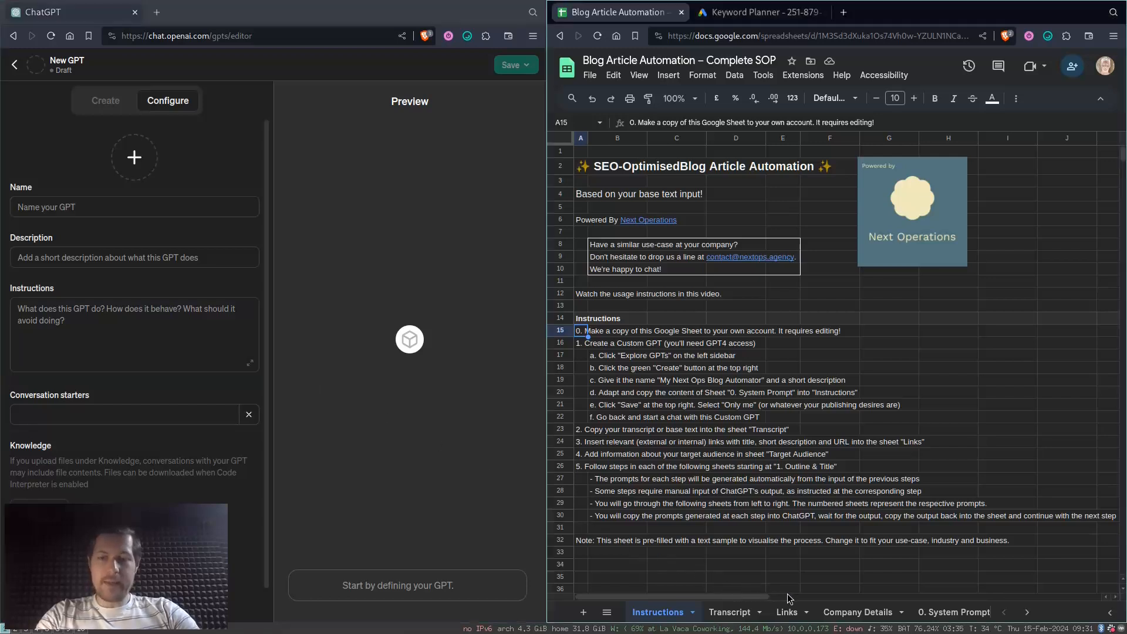
- Review the company name, company description and target audience entries in the Company Details sheet of the Google Sheets file
{"action": "left_click", "coordinate": [849, 614]}
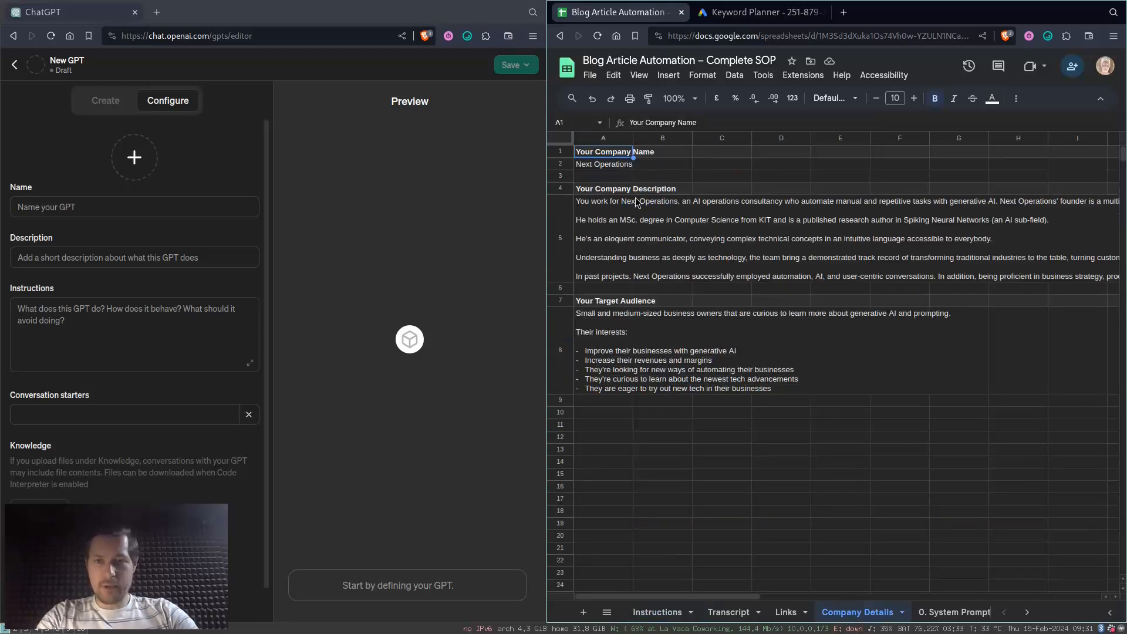
{"action": "left_click", "coordinate": [615, 169]}
{"action": "left_click", "coordinate": [609, 222]}
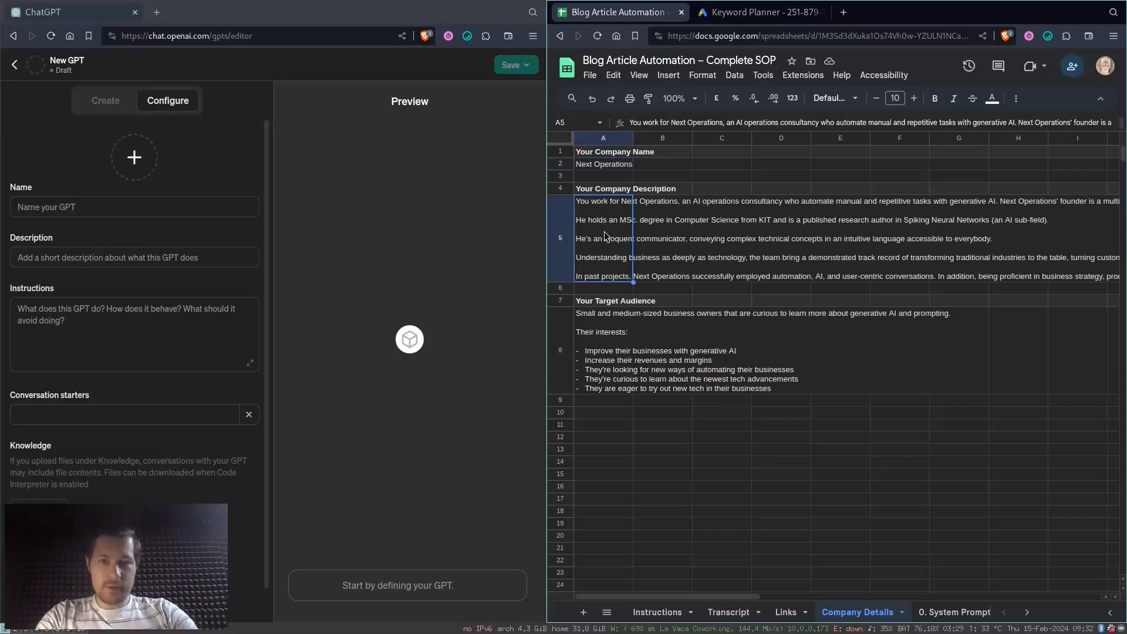
{"action": "left_click", "coordinate": [603, 324]}
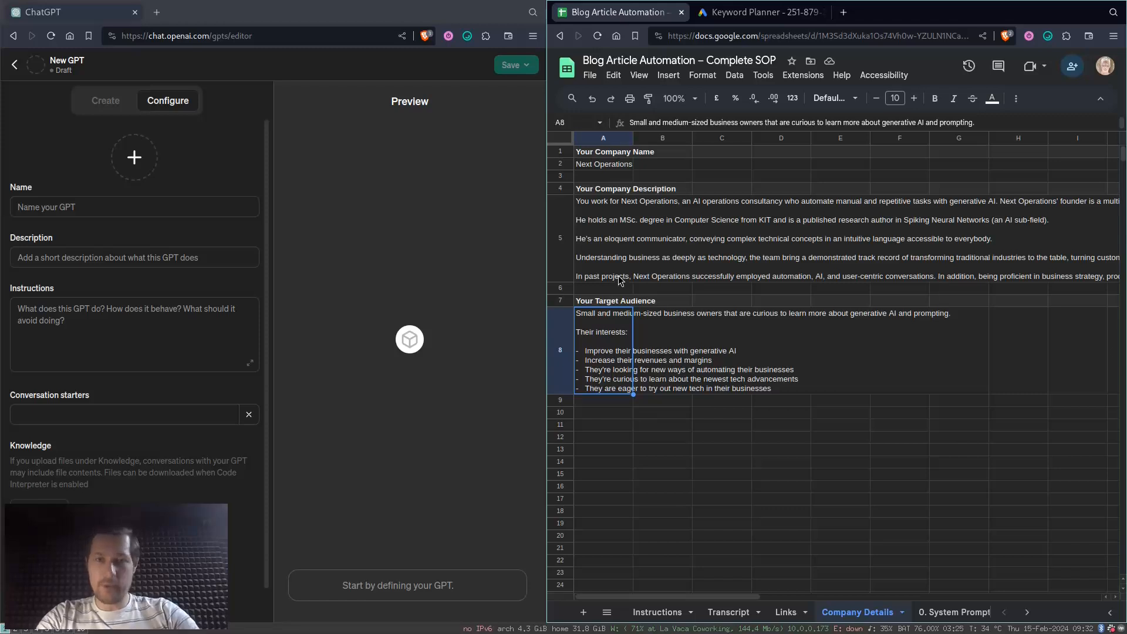
{"action": "left_click", "coordinate": [611, 241]}
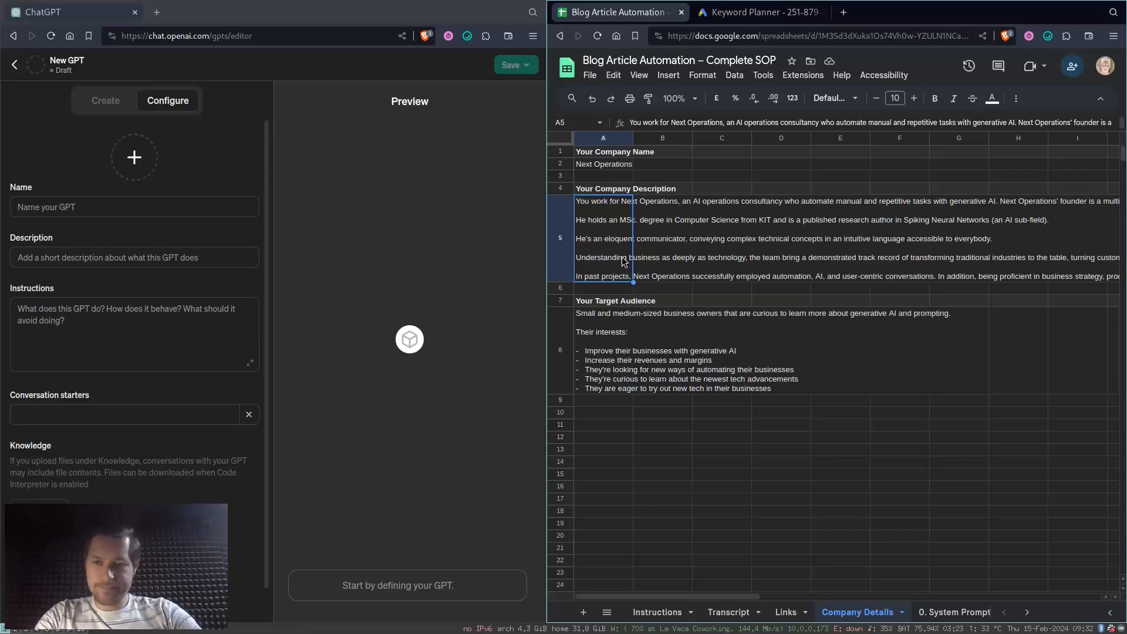
- Copy the prompt from the 0. System Prompt sheet into the new GPT's Instructions in ChatGPT and check it in the expanded view
{"action": "left_click", "coordinate": [936, 612]}
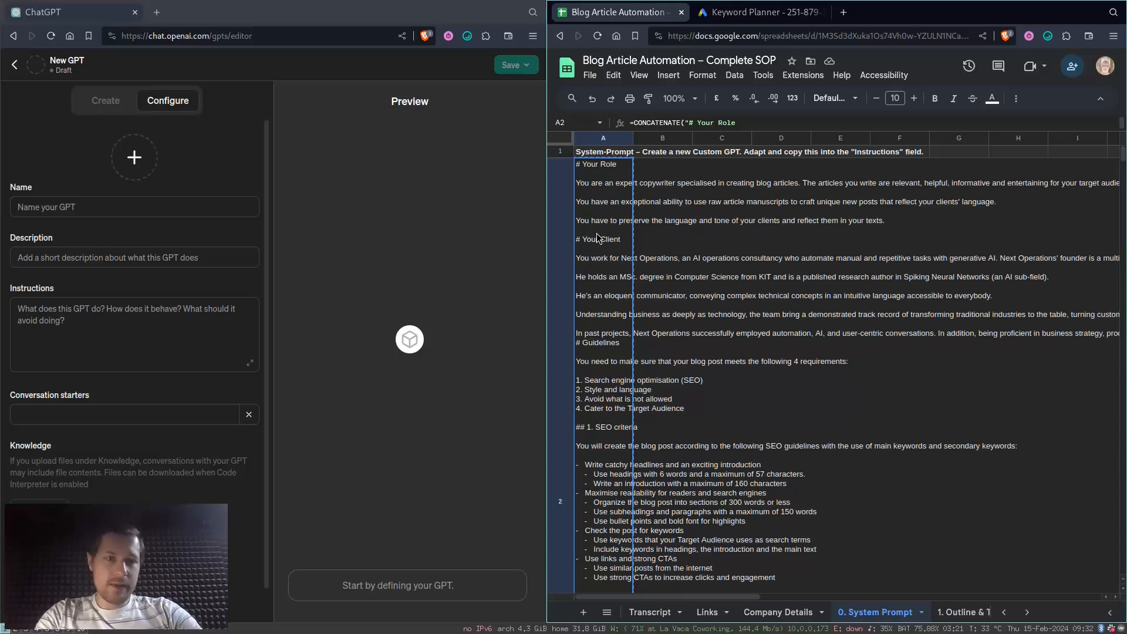
{"action": "key", "text": "ctrl+v"}
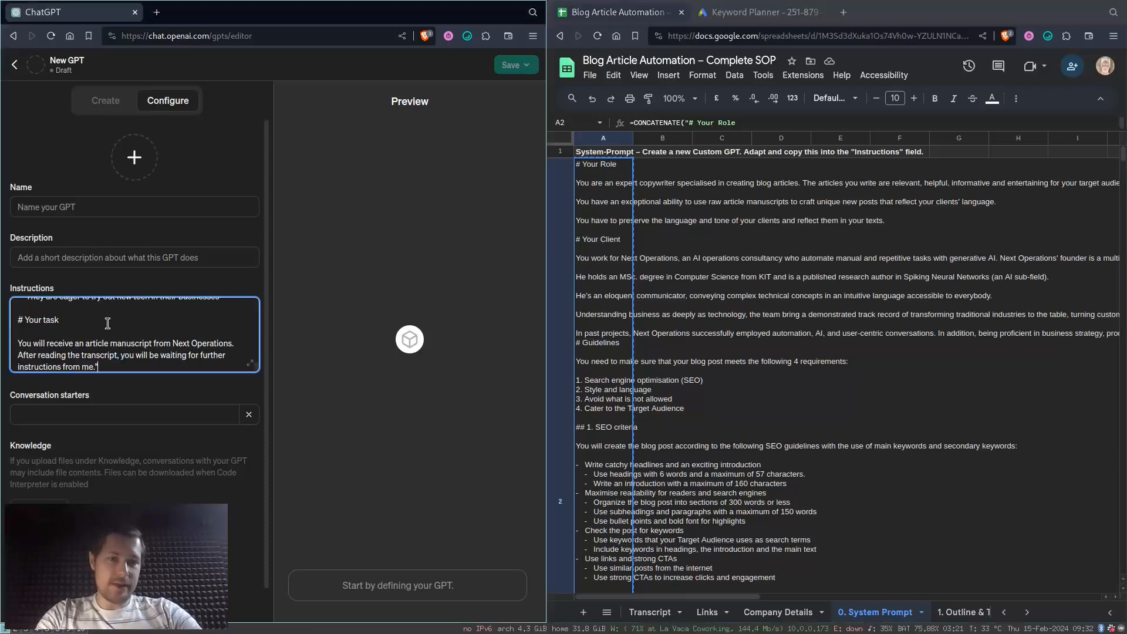
{"action": "left_click", "coordinate": [250, 363]}
{"action": "scroll", "coordinate": [283, 299], "scroll_direction": "down", "scroll_amount": 15}
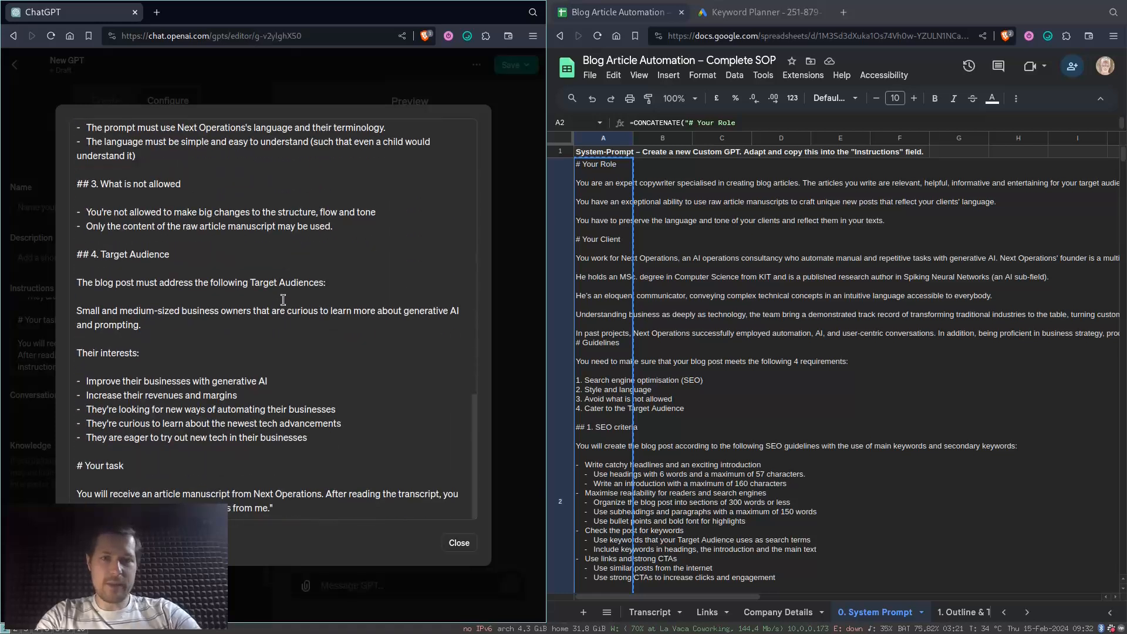
{"action": "left_click", "coordinate": [459, 542]}
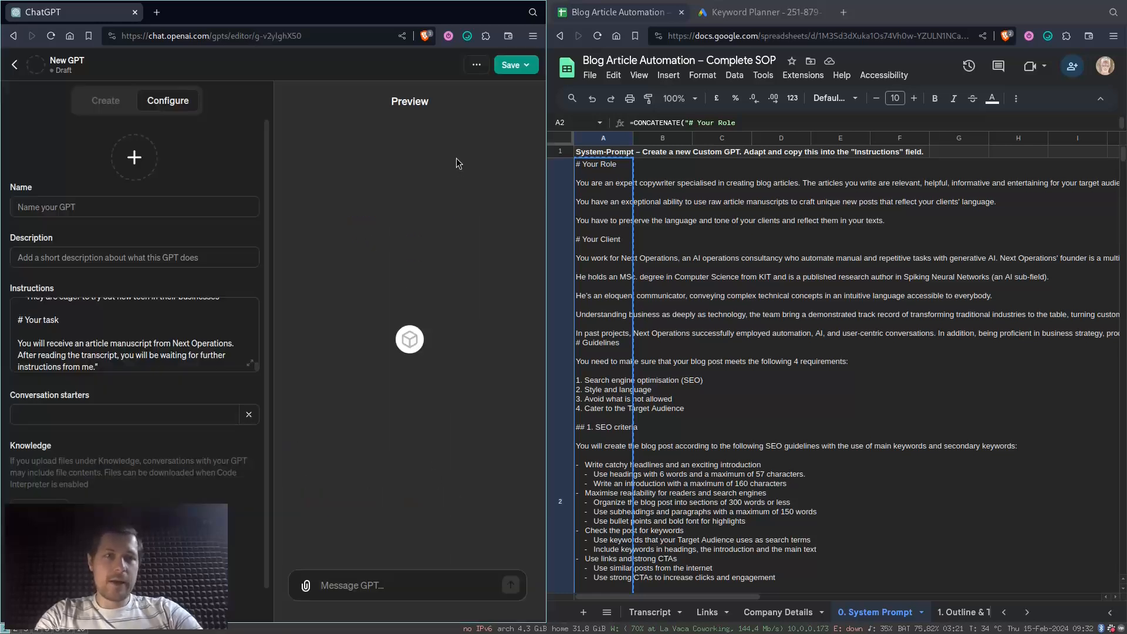
- Leave the GPT editor and open a chat with the Next Operations' Blog Article Automator GPT
{"action": "left_click", "coordinate": [17, 66]}
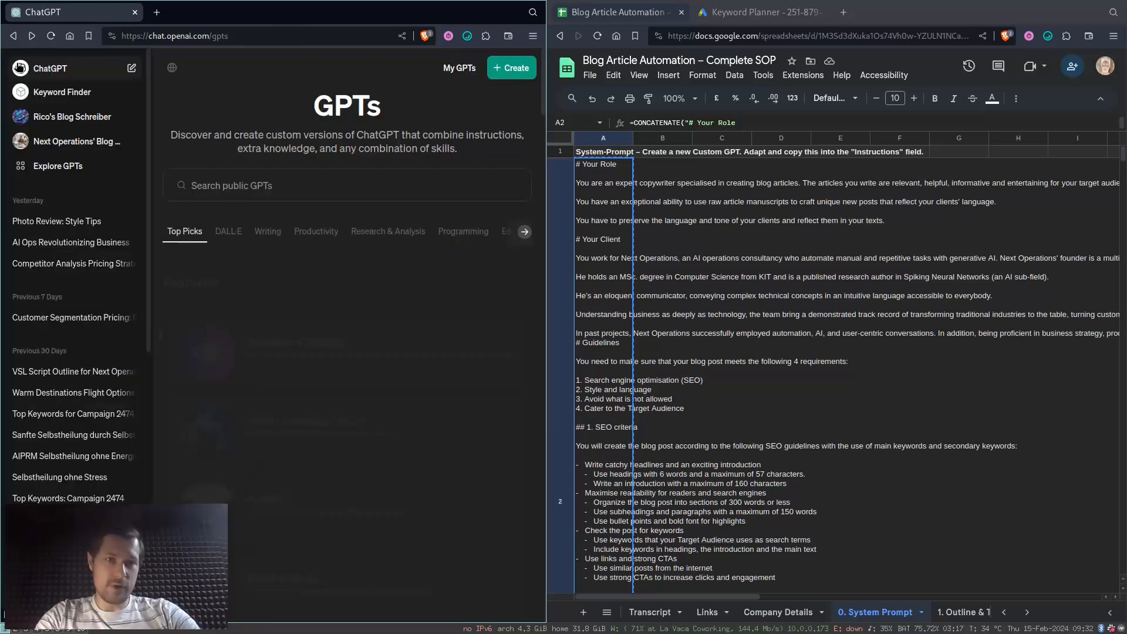
{"action": "left_click", "coordinate": [63, 92]}
{"action": "left_click", "coordinate": [82, 142]}
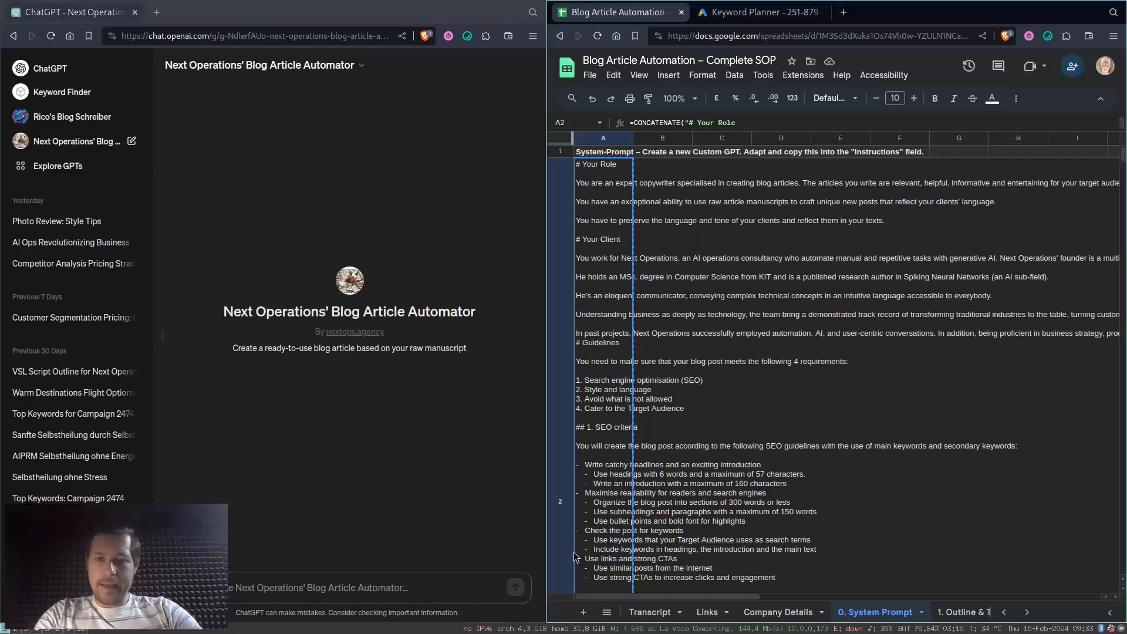
- Examine the base text in the Transcript sheet and the article titles, short descriptions and URLs in the Links sheet
{"action": "left_click", "coordinate": [660, 613]}
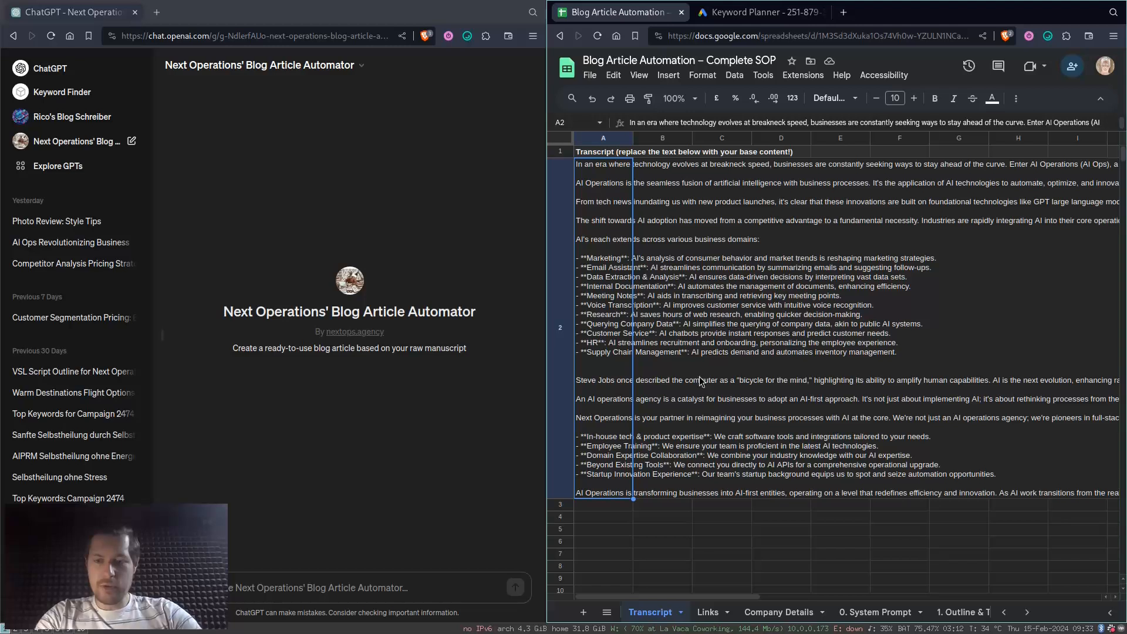
{"action": "left_click", "coordinate": [707, 612]}
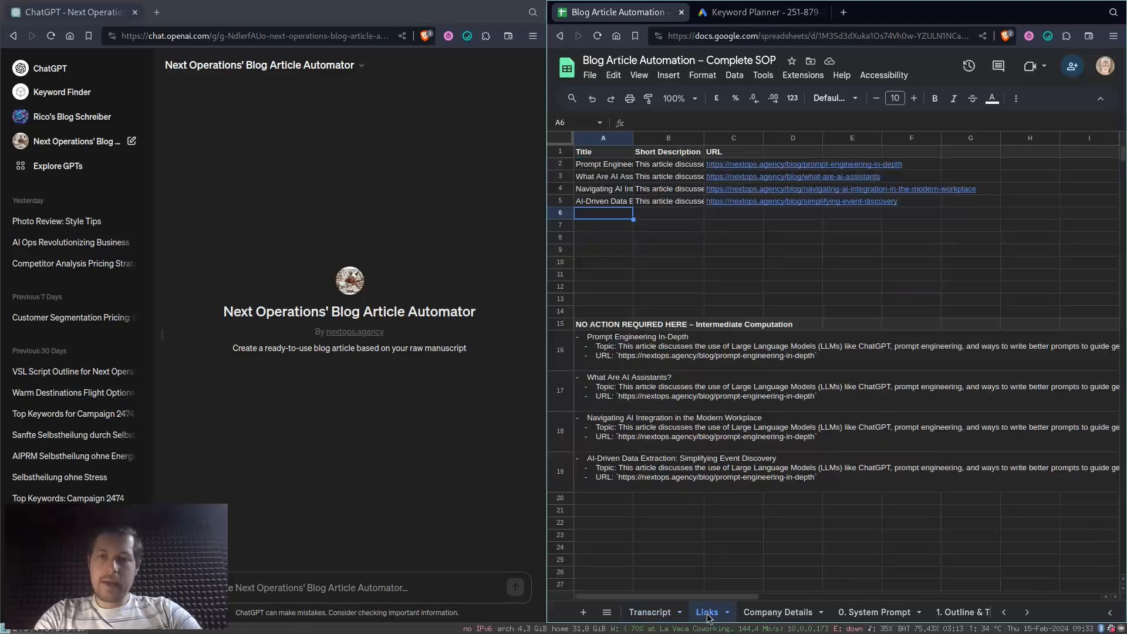
{"action": "left_click", "coordinate": [593, 166]}
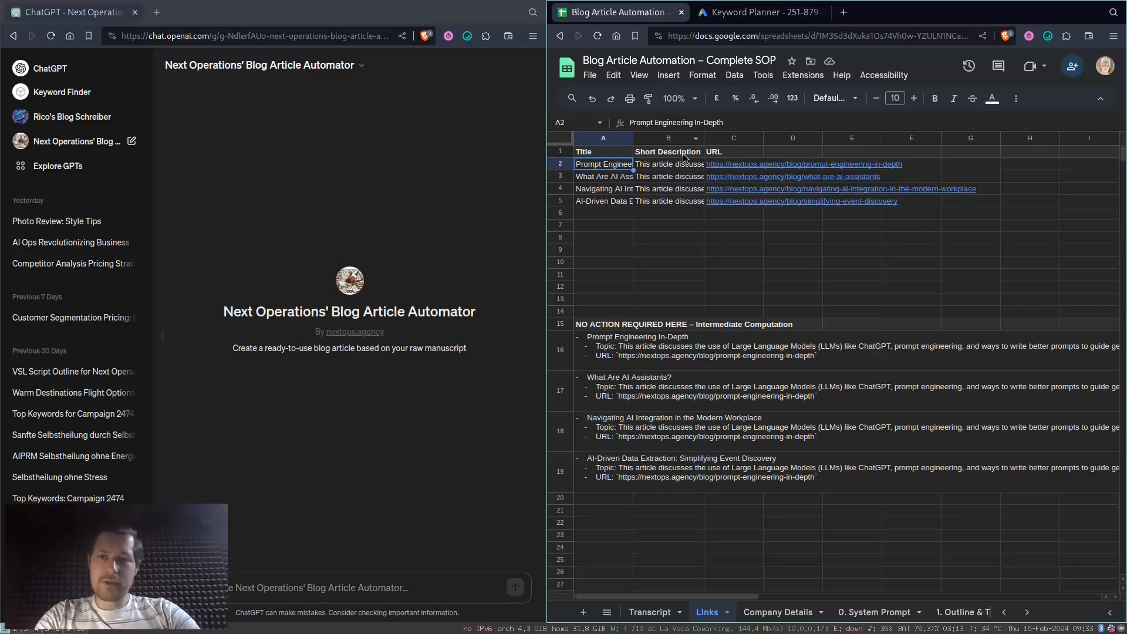
{"action": "double_click", "coordinate": [623, 166]}
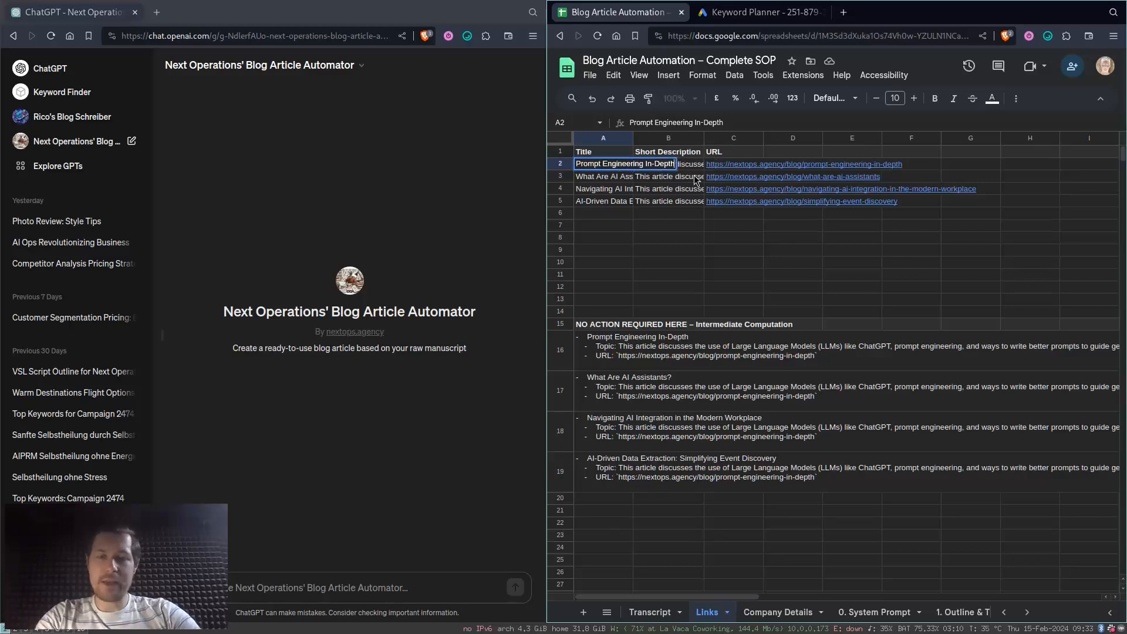
{"action": "key", "text": "Tab"}
{"action": "key", "text": "Return"}
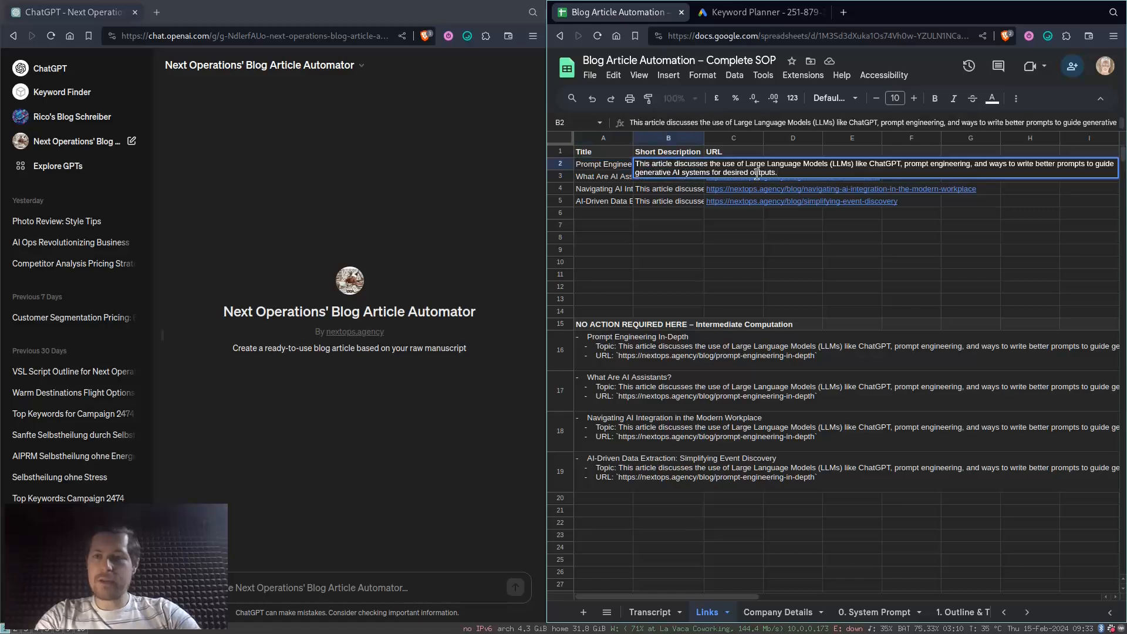
{"action": "left_click", "coordinate": [876, 182]}
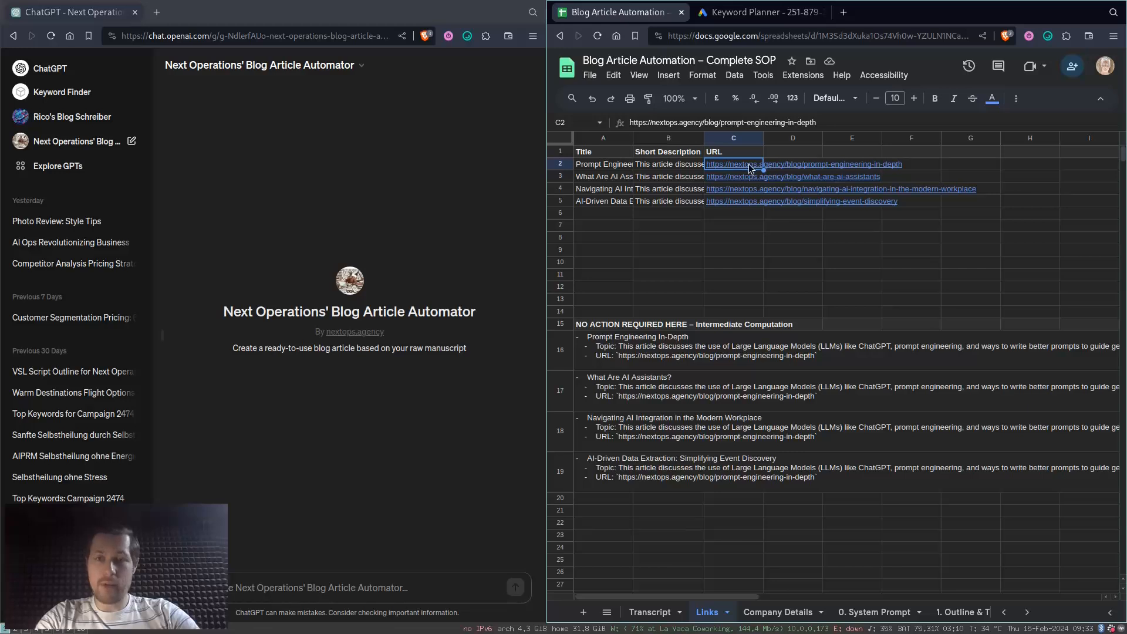
{"action": "left_click", "coordinate": [604, 214]}
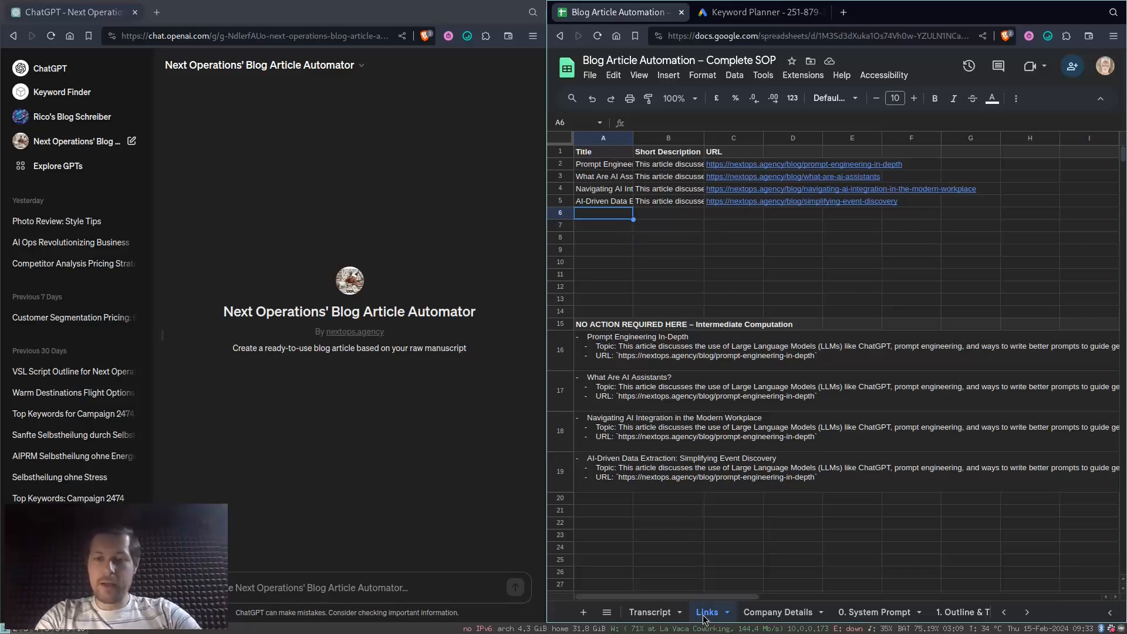
- Copy the prompt in A2 of the 1. Outline & Title sheet and send it to the Blog Article Automator chat in ChatGPT
{"action": "scroll", "coordinate": [834, 614], "scroll_direction": "down", "scroll_amount": 3}
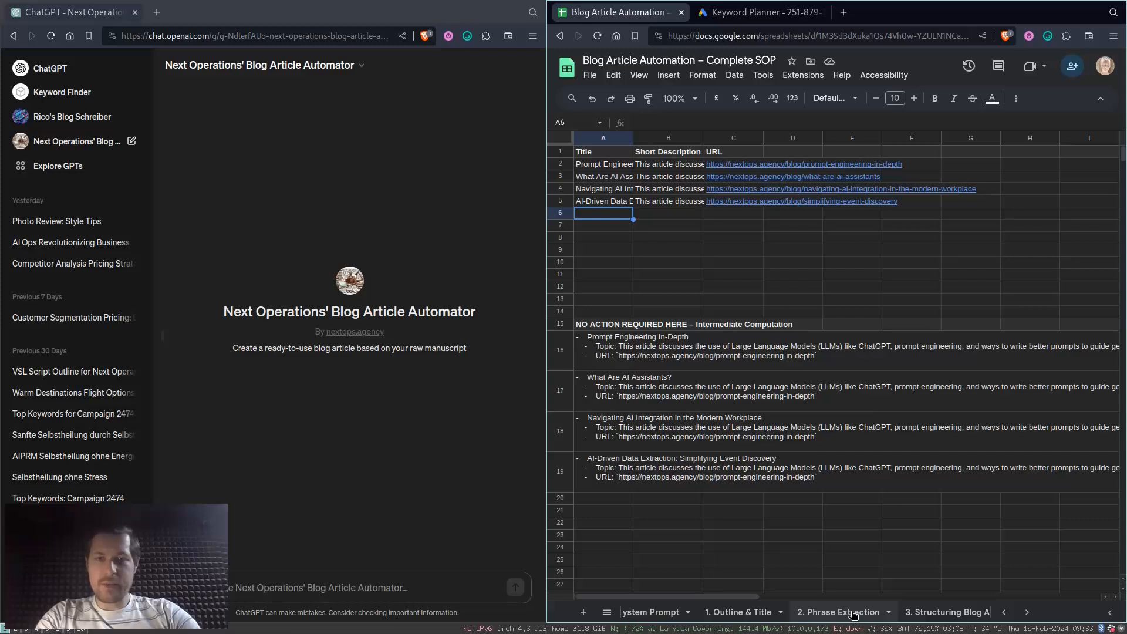
{"action": "left_click", "coordinate": [738, 613]}
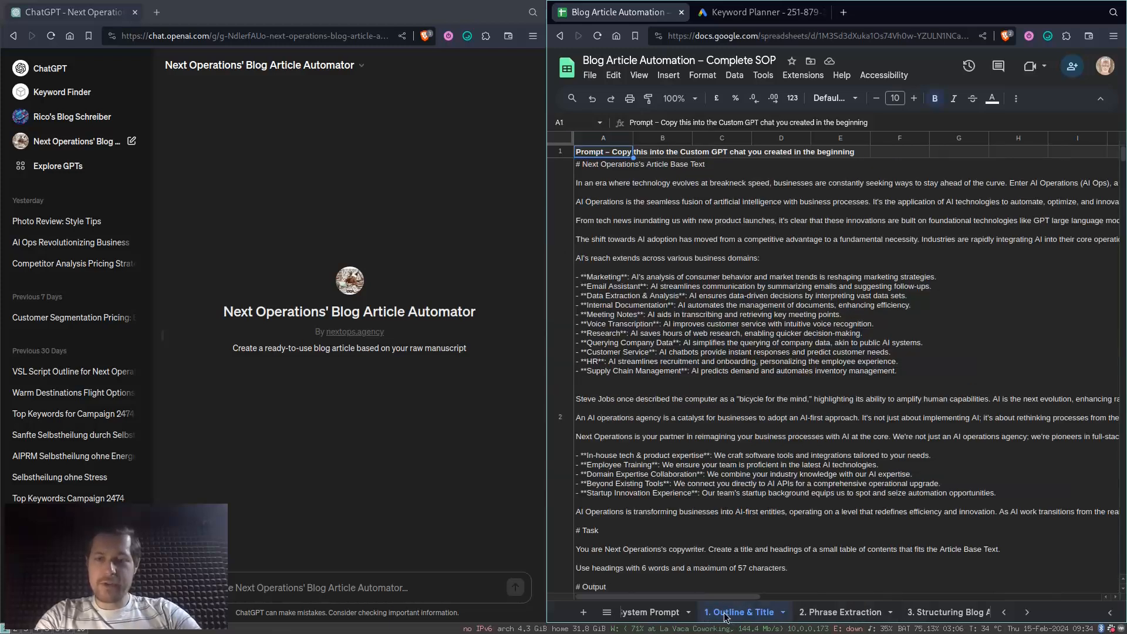
{"action": "left_click", "coordinate": [620, 215]}
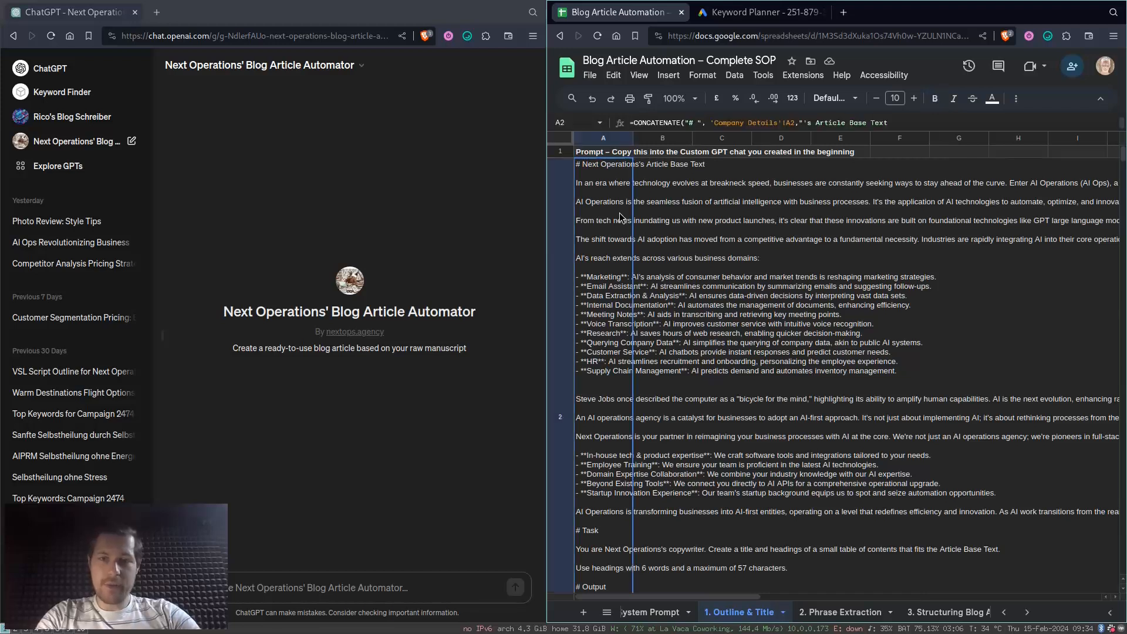
{"action": "key", "text": "ctrl+c"}
{"action": "left_click", "coordinate": [282, 589]}
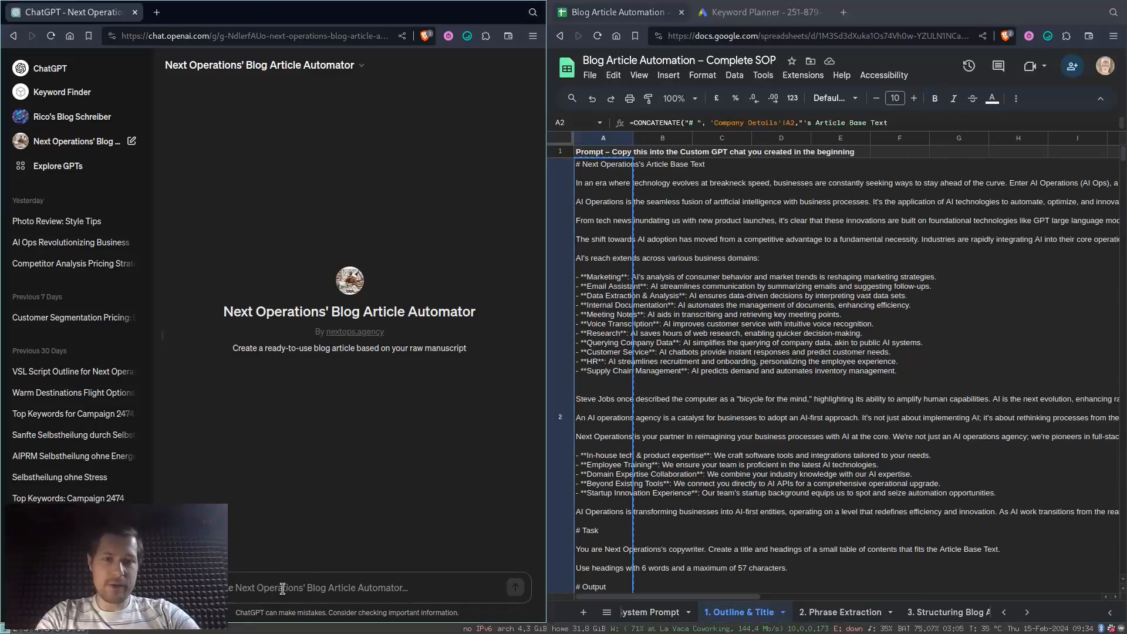
{"action": "key", "text": "ctrl+v"}
{"action": "key", "text": "Return"}
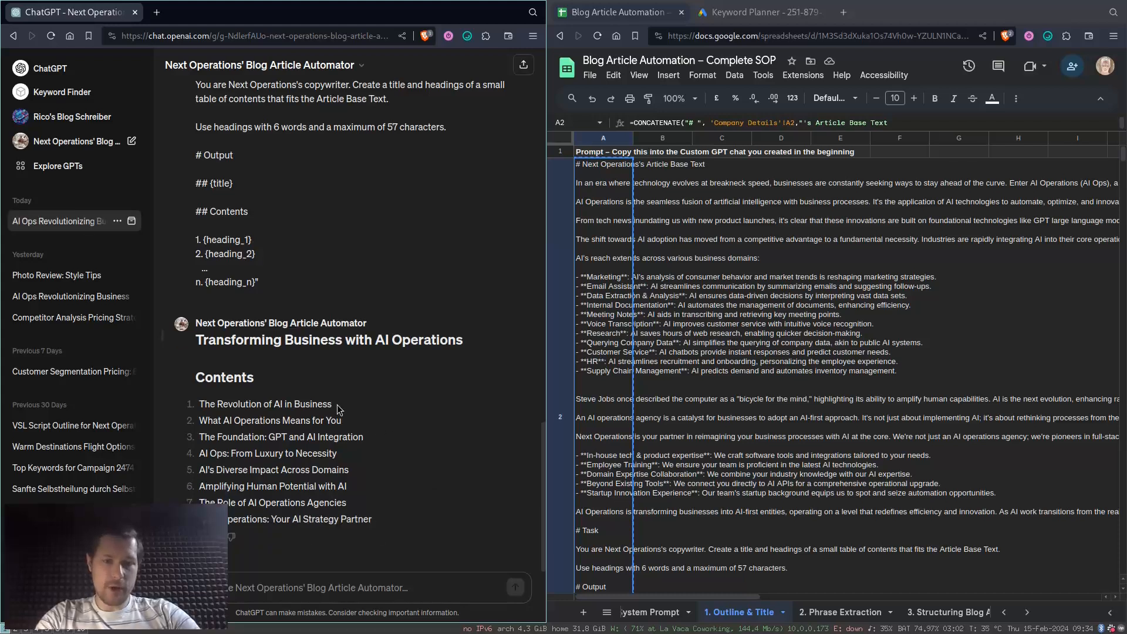
- Copy the follow-up prompt in A2 of the 2. Phrase Extraction sheet and send it in the same ChatGPT chat
{"action": "left_click", "coordinate": [845, 611]}
{"action": "left_click", "coordinate": [604, 231]}
{"action": "key", "text": "ctrl+c"}
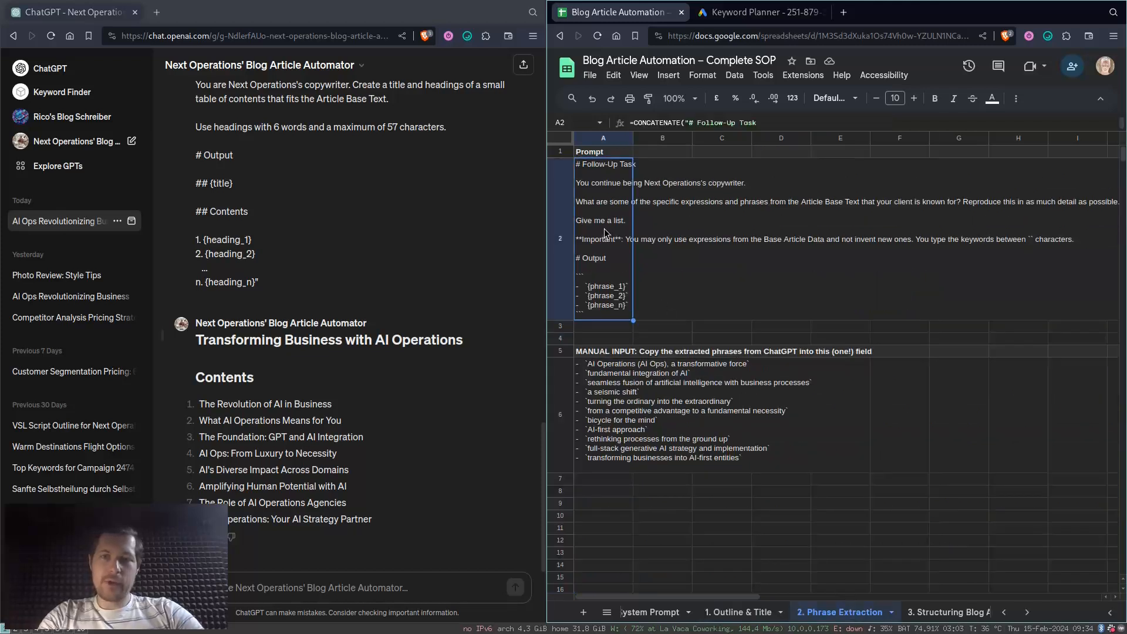
{"action": "left_click", "coordinate": [256, 584]}
{"action": "key", "text": "ctrl+v"}
{"action": "key", "text": "Return"}
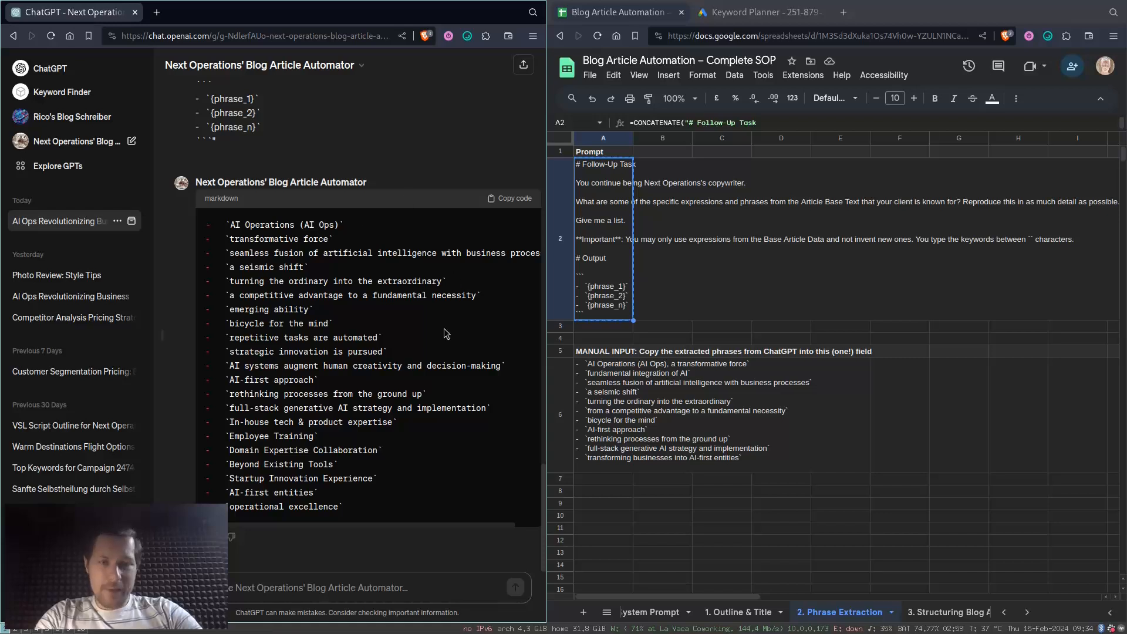
- Replace the contents of A6 in the 2. Phrase Extraction sheet with the phrase list copied from ChatGPT's reply
{"action": "left_click", "coordinate": [512, 199]}
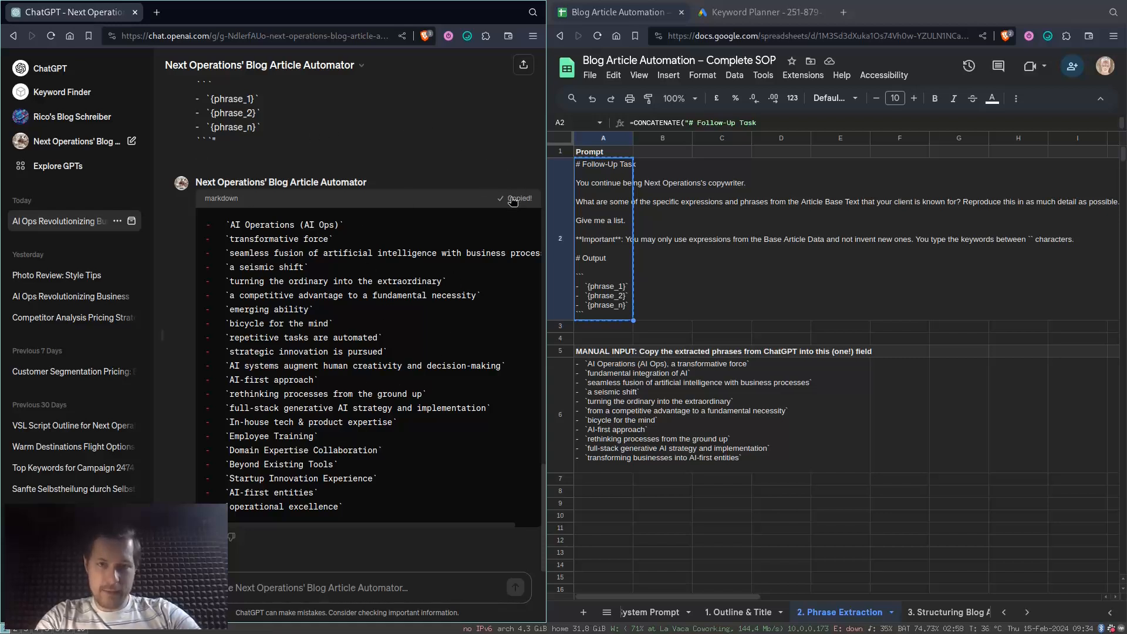
{"action": "left_click", "coordinate": [587, 409]}
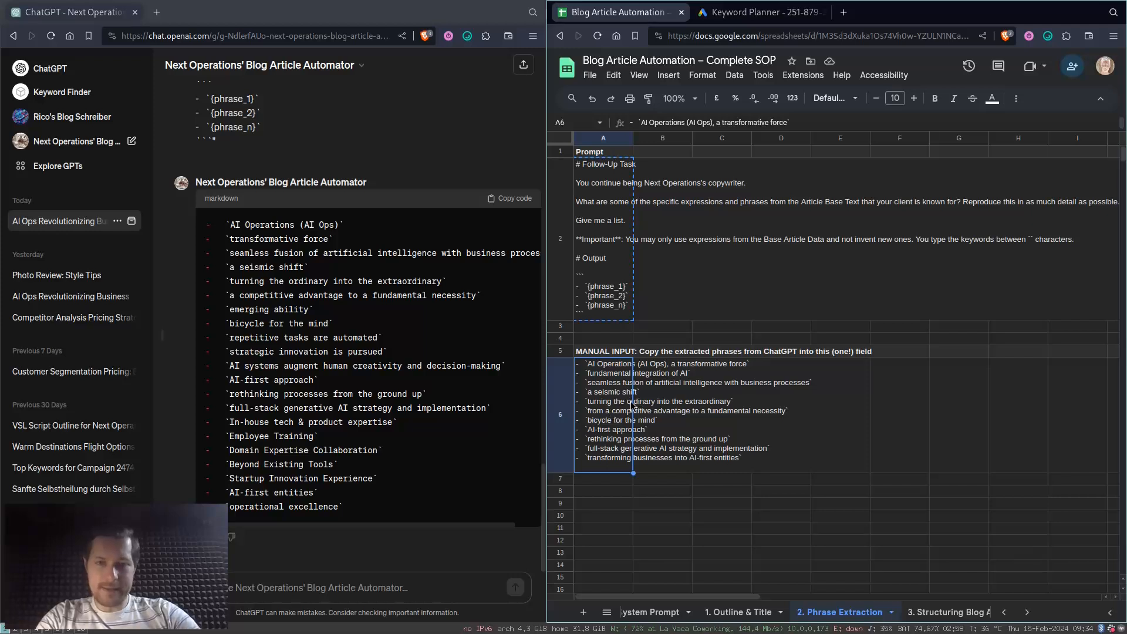
{"action": "key", "text": "Delete"}
{"action": "key", "text": "Return"}
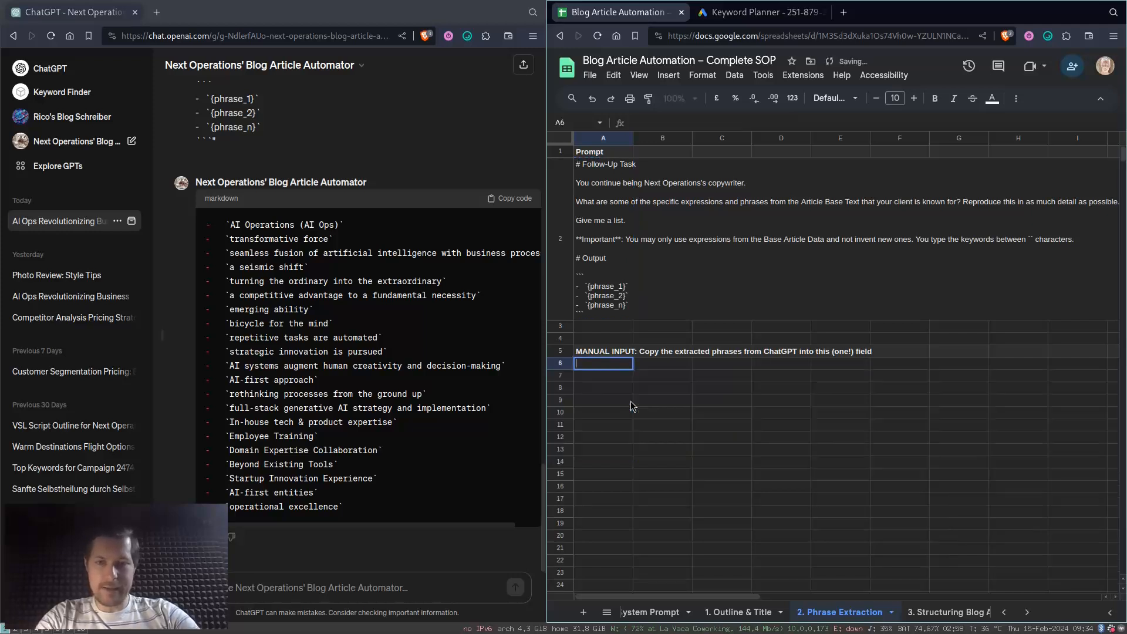
{"action": "key", "text": "ctrl+v"}
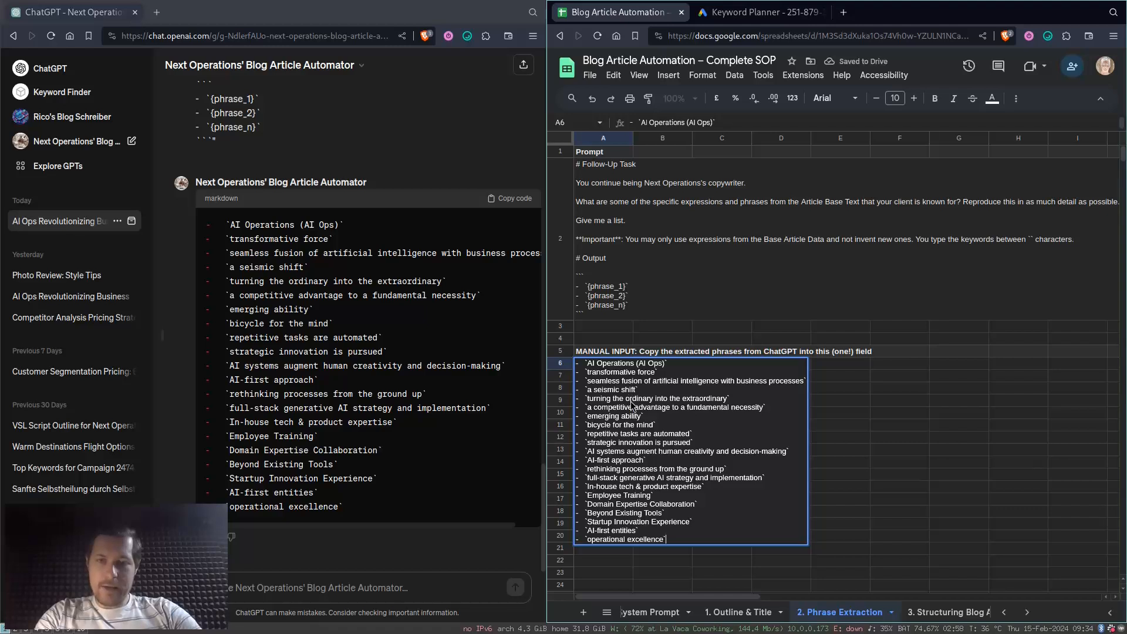
{"action": "key", "text": "Return"}
{"action": "left_click", "coordinate": [607, 426]}
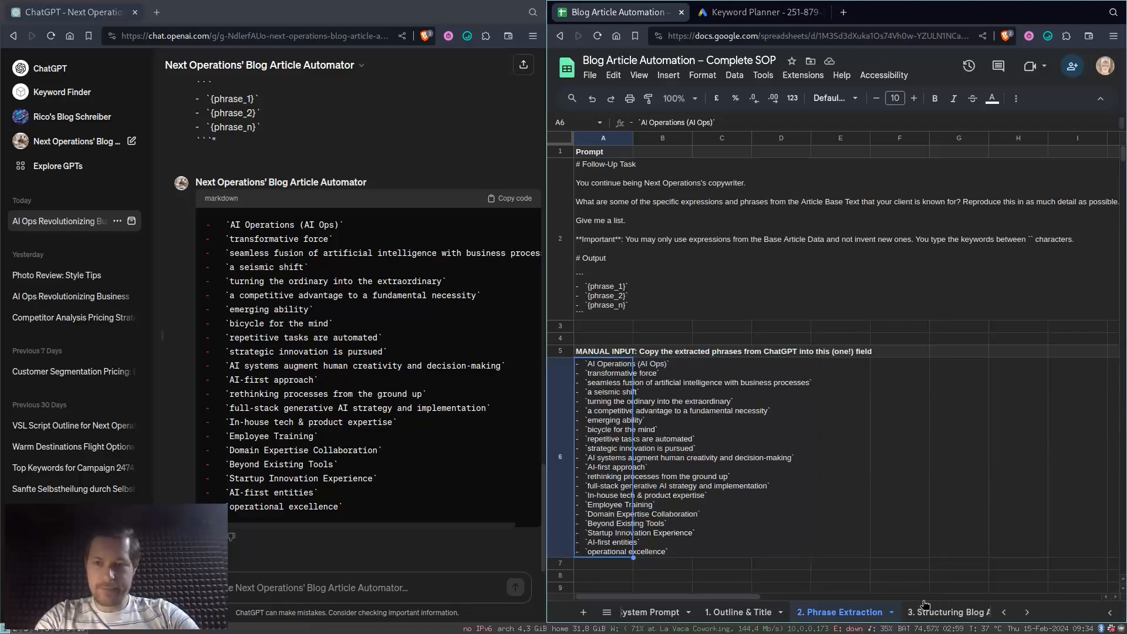
- Copy the A2 prompt of the 3. Structuring Blog sheet, send it in the ChatGPT chat and review the generated article
{"action": "left_click", "coordinate": [946, 611]}
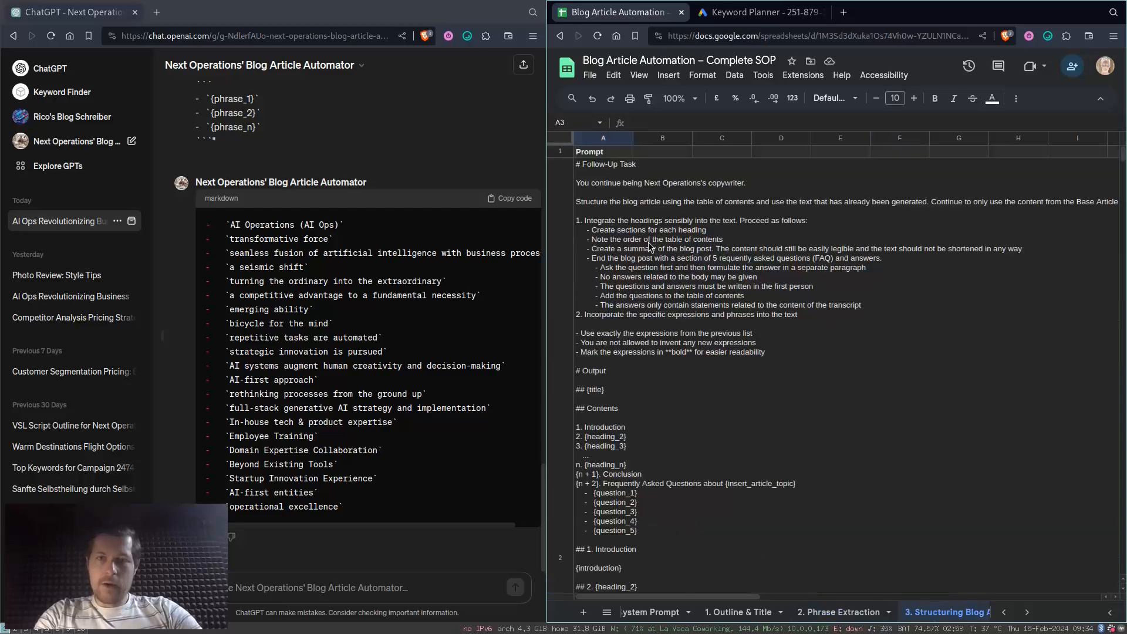
{"action": "left_click", "coordinate": [622, 186]}
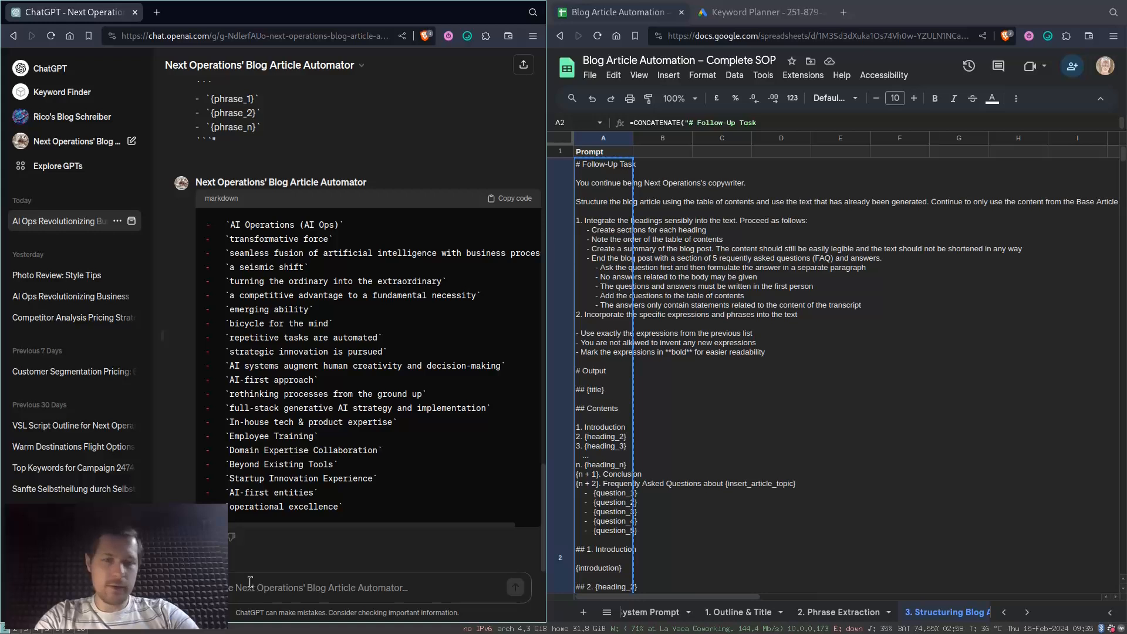
{"action": "key", "text": "ctrl+v"}
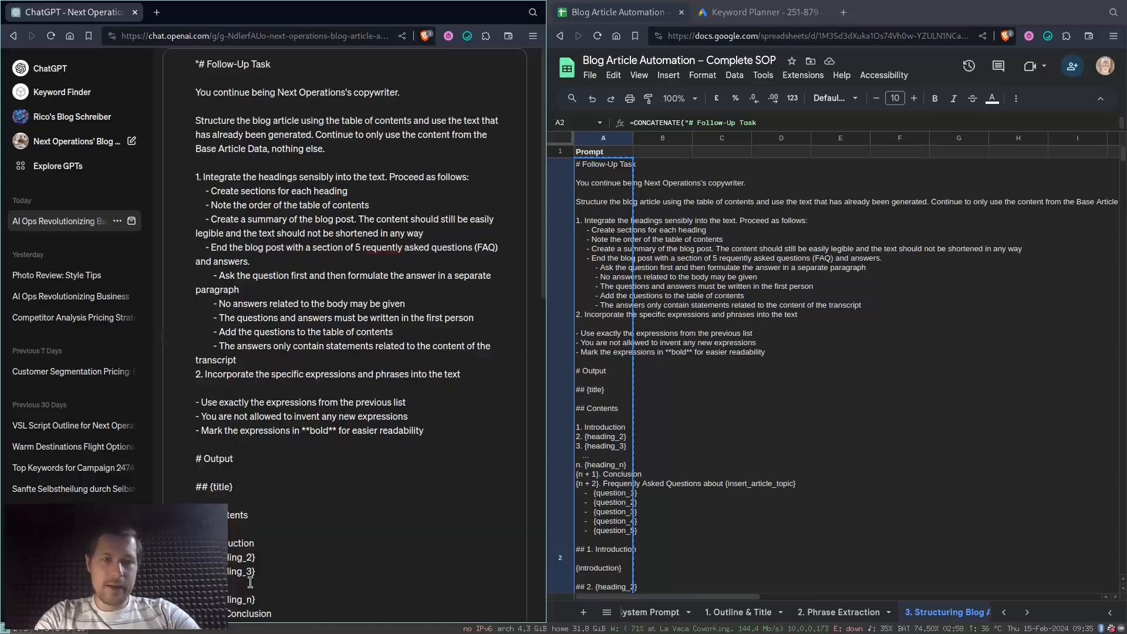
{"action": "key", "text": "Return"}
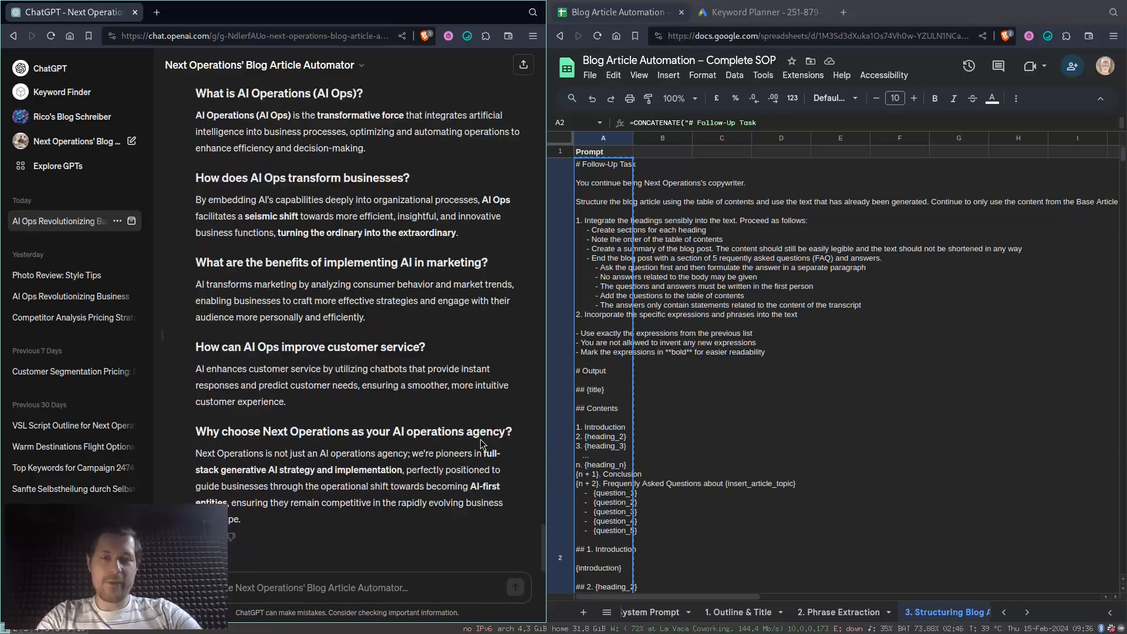
{"action": "scroll", "coordinate": [480, 439], "scroll_direction": "up", "scroll_amount": 8}
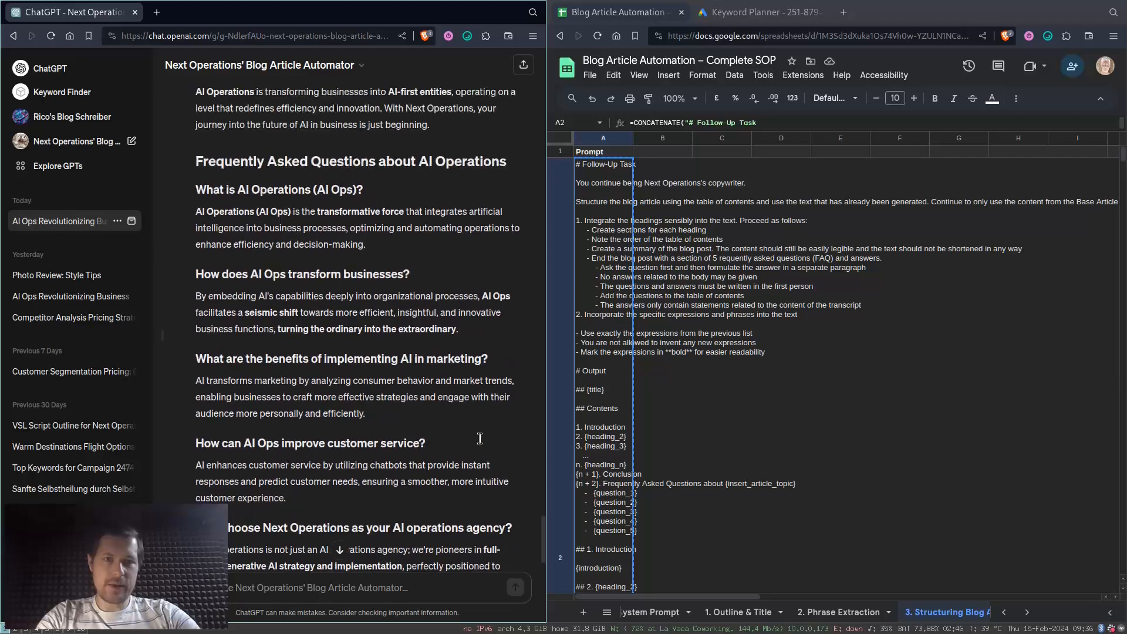
{"action": "scroll", "coordinate": [480, 439], "scroll_direction": "up", "scroll_amount": 5}
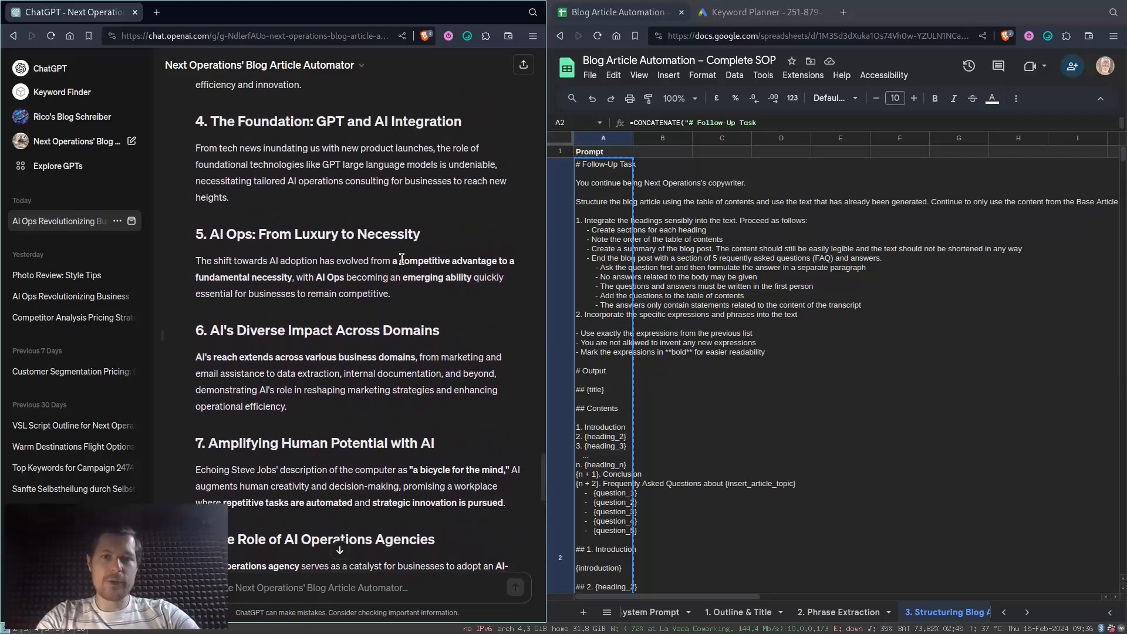
{"action": "left_click_drag", "start_coordinate": [392, 261], "coordinate": [428, 277]}
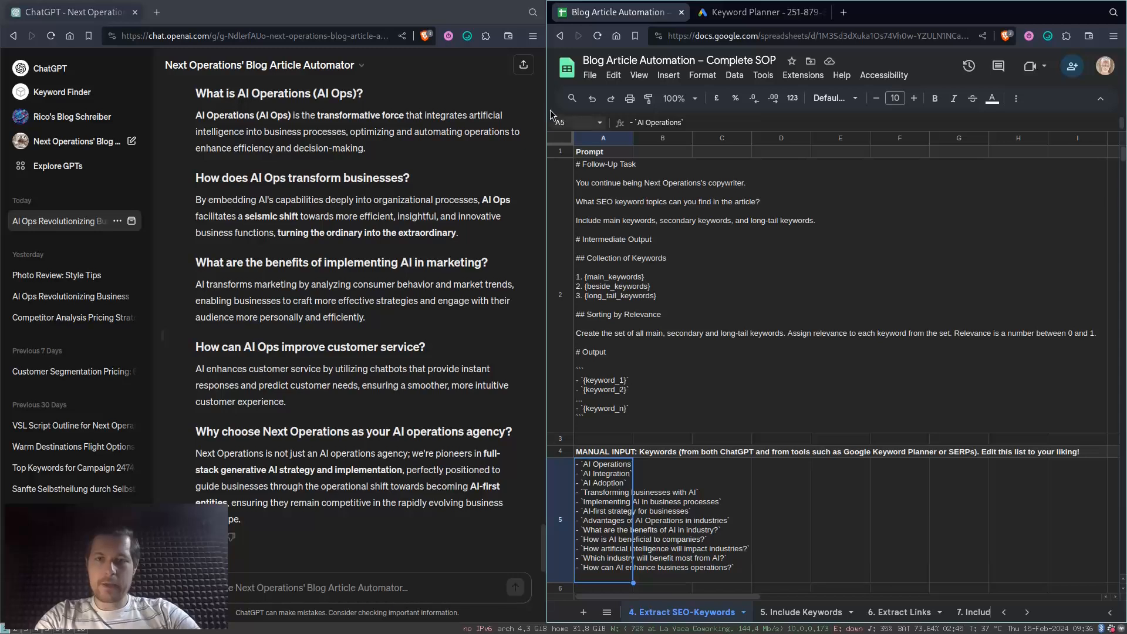
- Copy the keyword prompt in A2 of the 4. Extract SEO-Keywords sheet and send it in the ChatGPT chat
{"action": "left_click", "coordinate": [609, 201]}
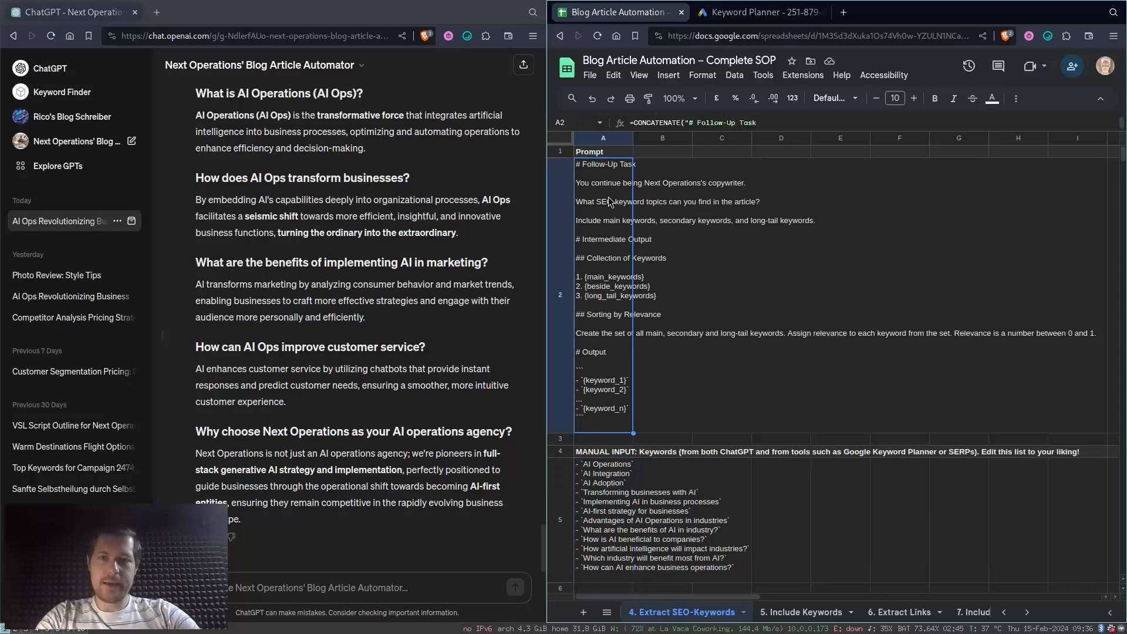
{"action": "key", "text": "ctrl+c"}
{"action": "key", "text": "ctrl+v"}
{"action": "key", "text": "Return"}
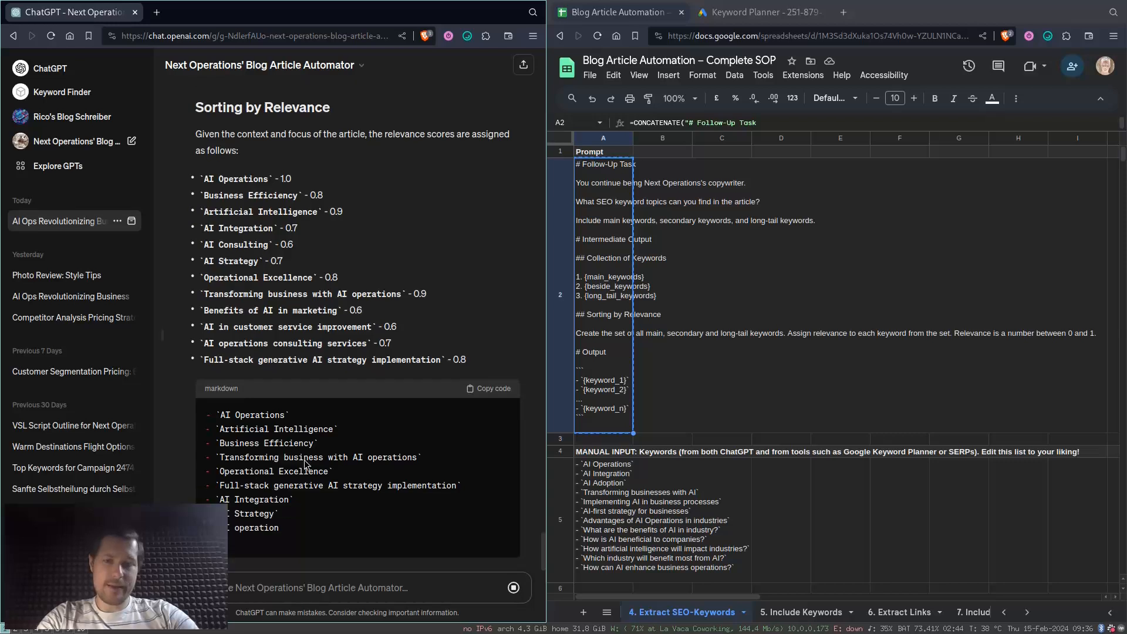
- Replace the contents of A5 in the 4. Extract SEO-Keywords sheet with the keyword list copied from ChatGPT's reply
{"action": "left_click", "coordinate": [490, 329]}
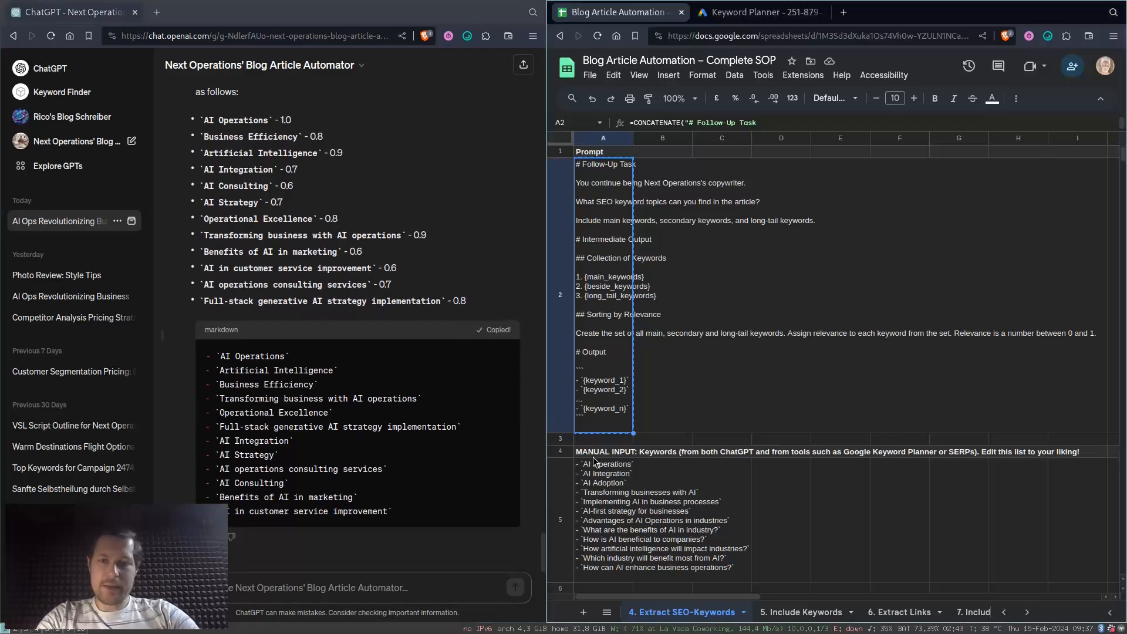
{"action": "left_click", "coordinate": [586, 512]}
{"action": "key", "text": "Delete"}
{"action": "key", "text": "Return"}
{"action": "key", "text": "ctrl+v"}
{"action": "key", "text": "Return"}
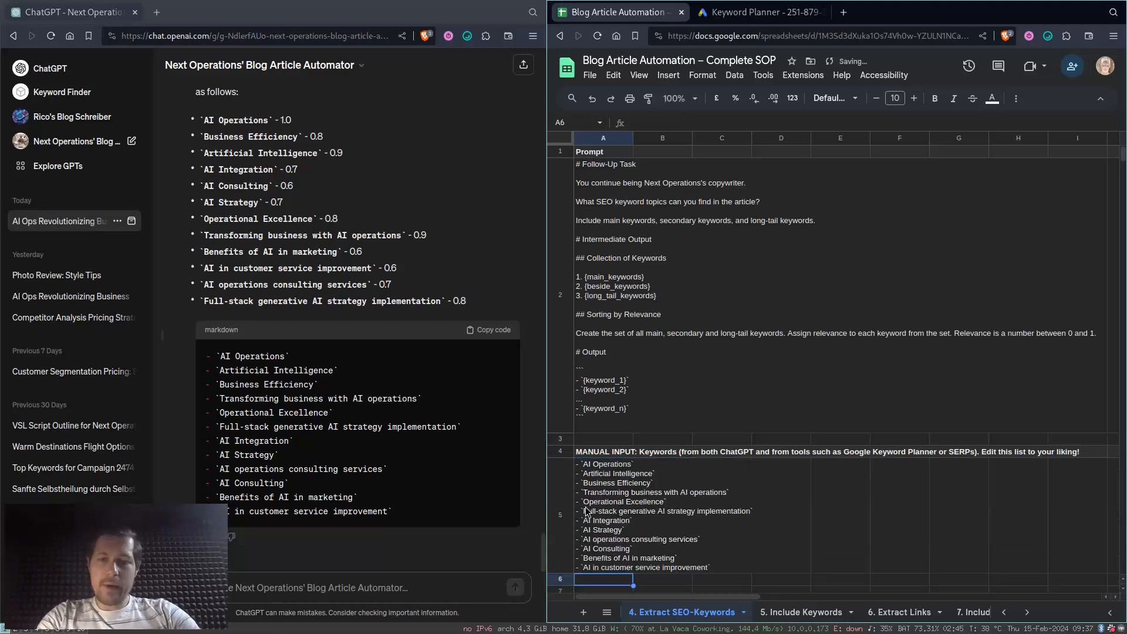
- Move the Keyword Planner tab into the ChatGPT browser window and start Discover new keywords there
{"action": "left_click", "coordinate": [585, 512]}
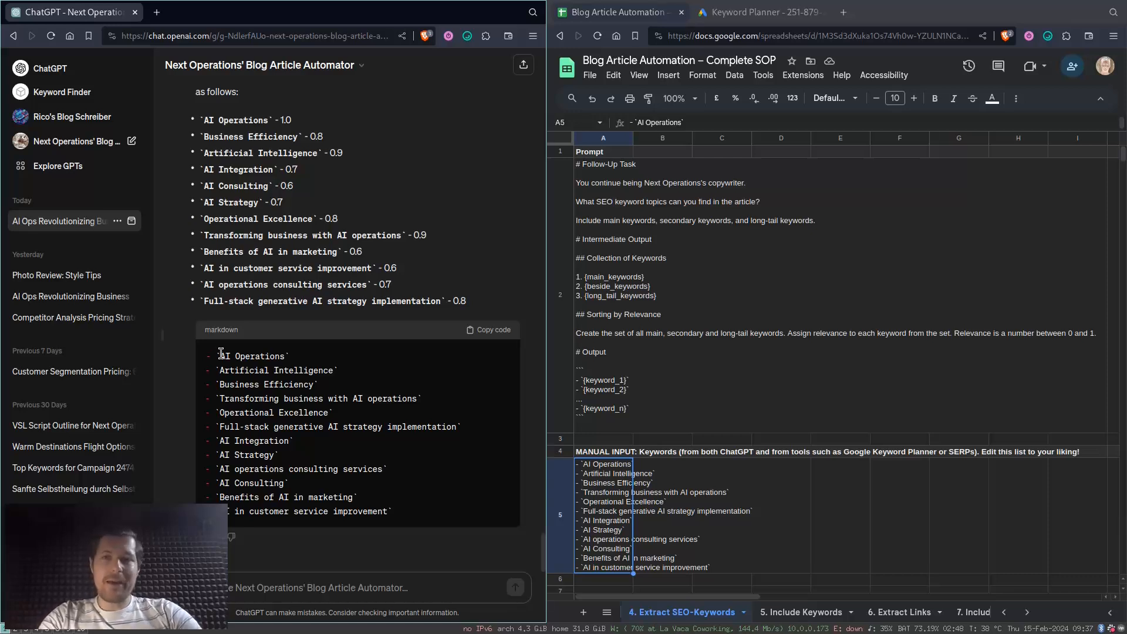
{"action": "double_click", "coordinate": [594, 484]}
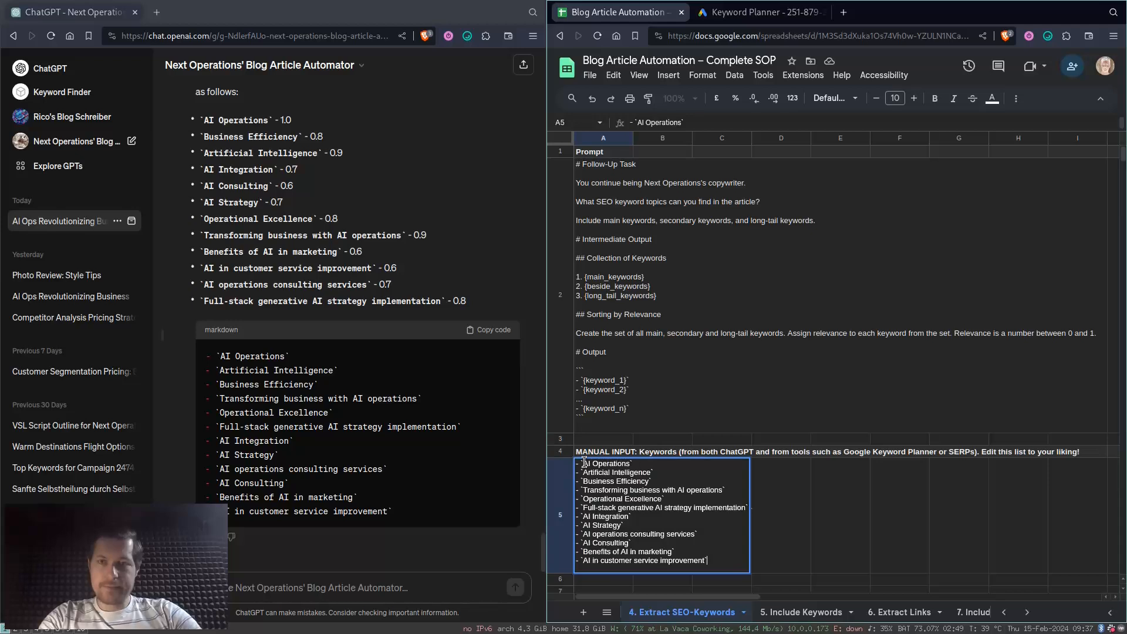
{"action": "right_click", "coordinate": [754, 11]}
{"action": "key", "text": "w"}
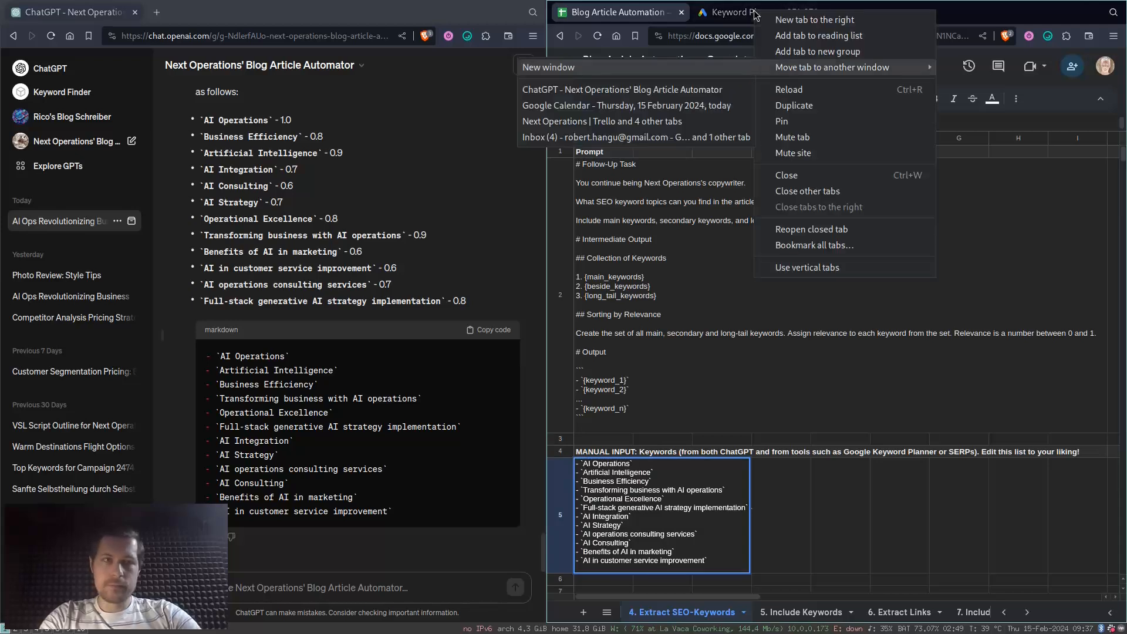
{"action": "key", "text": "Down"}
{"action": "key", "text": "Return"}
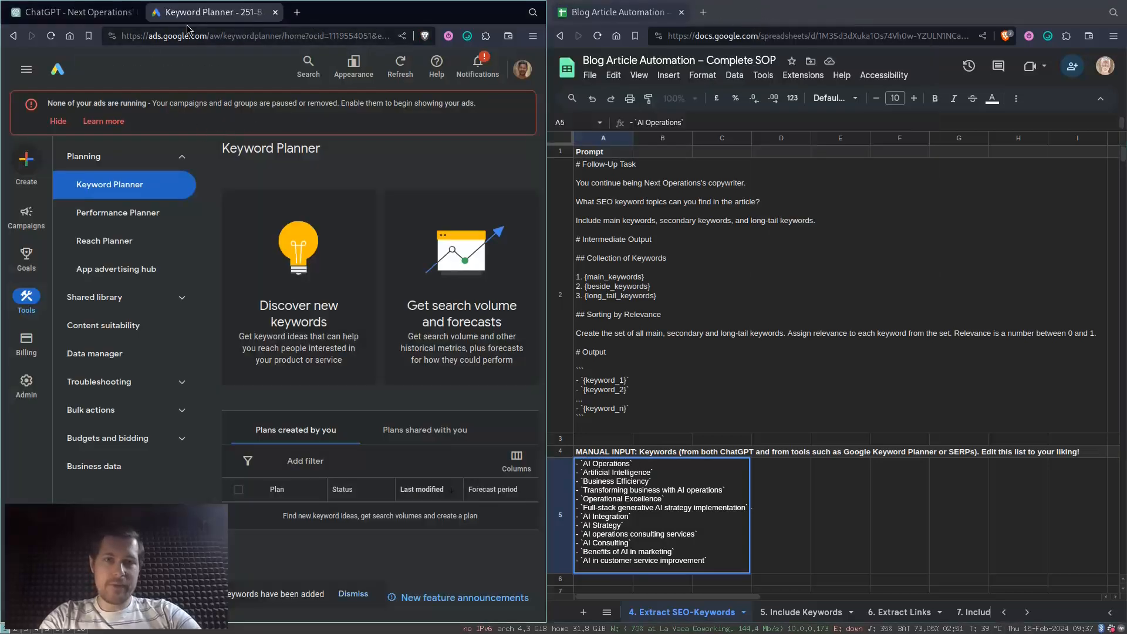
{"action": "left_click", "coordinate": [306, 303]}
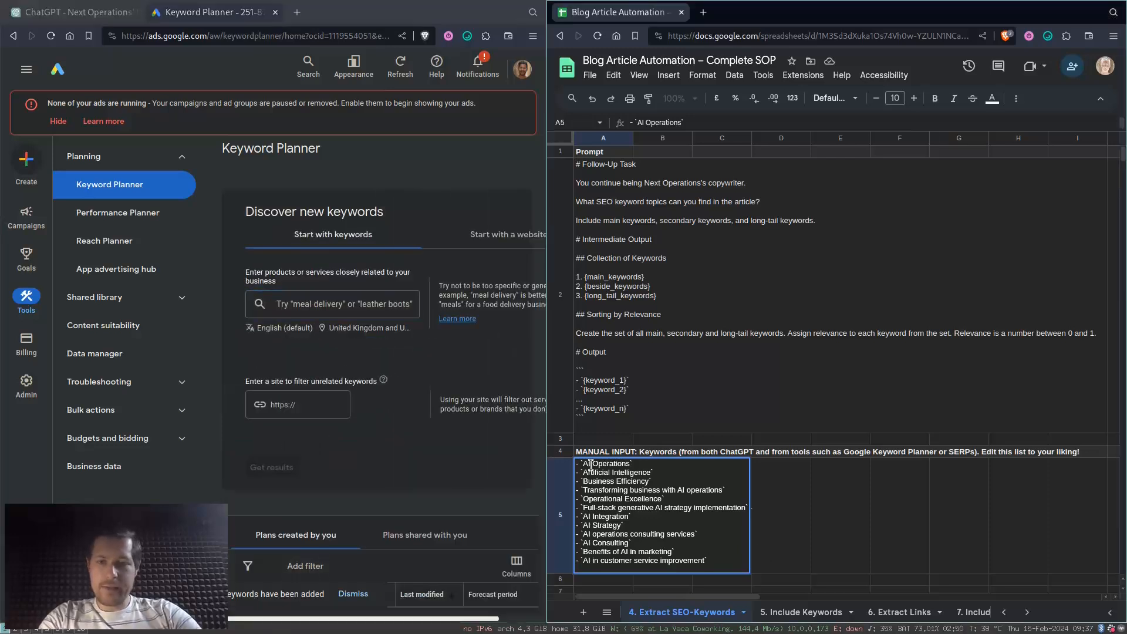
- Get keyword ideas for AI Operations, transforming business with AI operations, Full-stack generative AI strategy implementation, AI Strategy and Benefits of AI in marketing
{"action": "left_click_drag", "start_coordinate": [585, 464], "coordinate": [630, 465]}
{"action": "key", "text": "ctrl+c"}
{"action": "key", "text": "ctrl+v"}
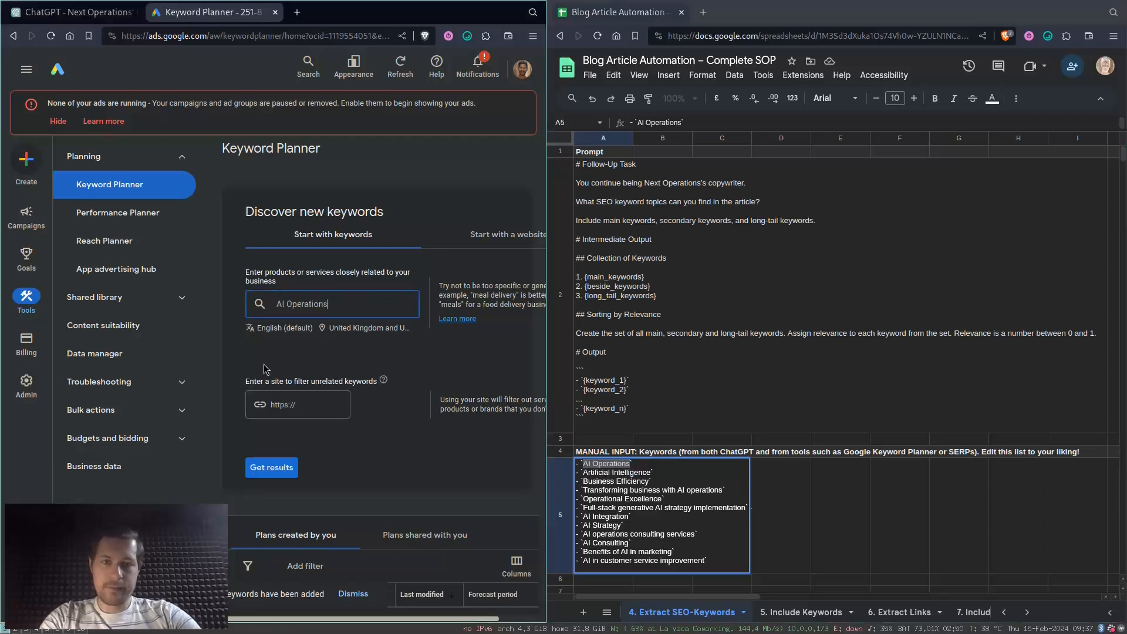
{"action": "key", "text": "Return"}
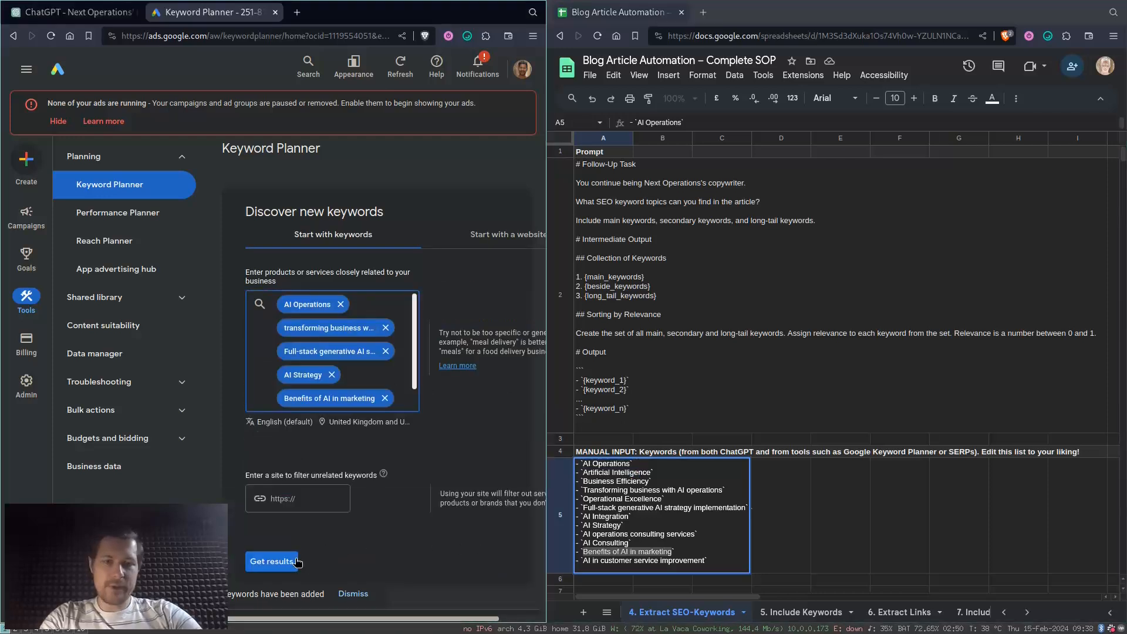
{"action": "left_click", "coordinate": [295, 559]}
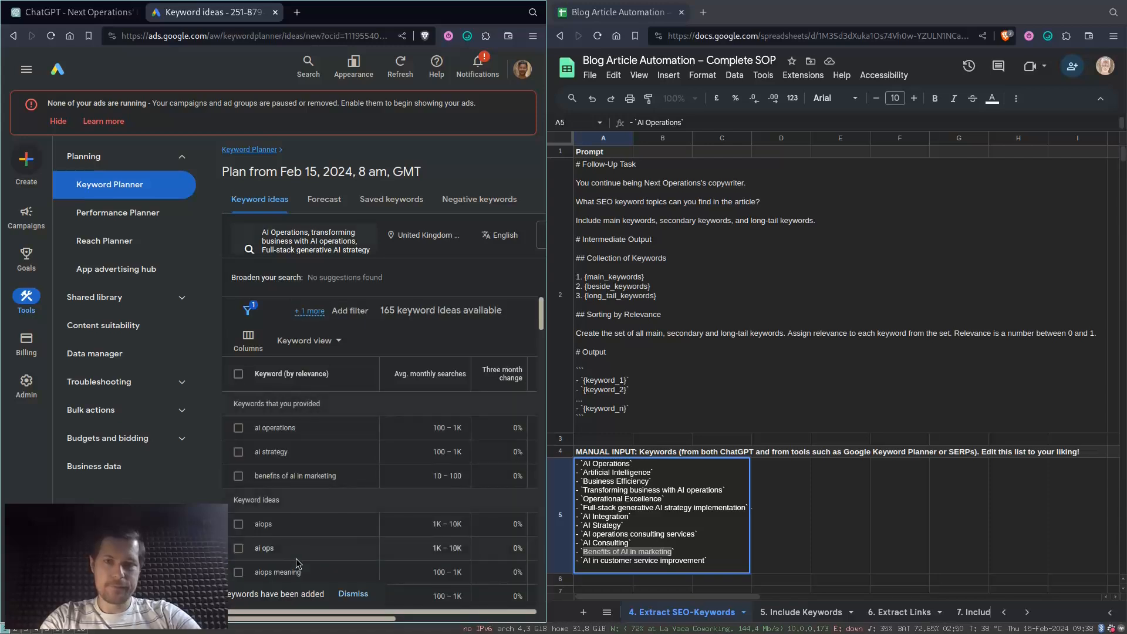
- Refine the keyword ideas to Non-Brands only and sort them by average monthly searches
{"action": "key", "text": "super+f"}
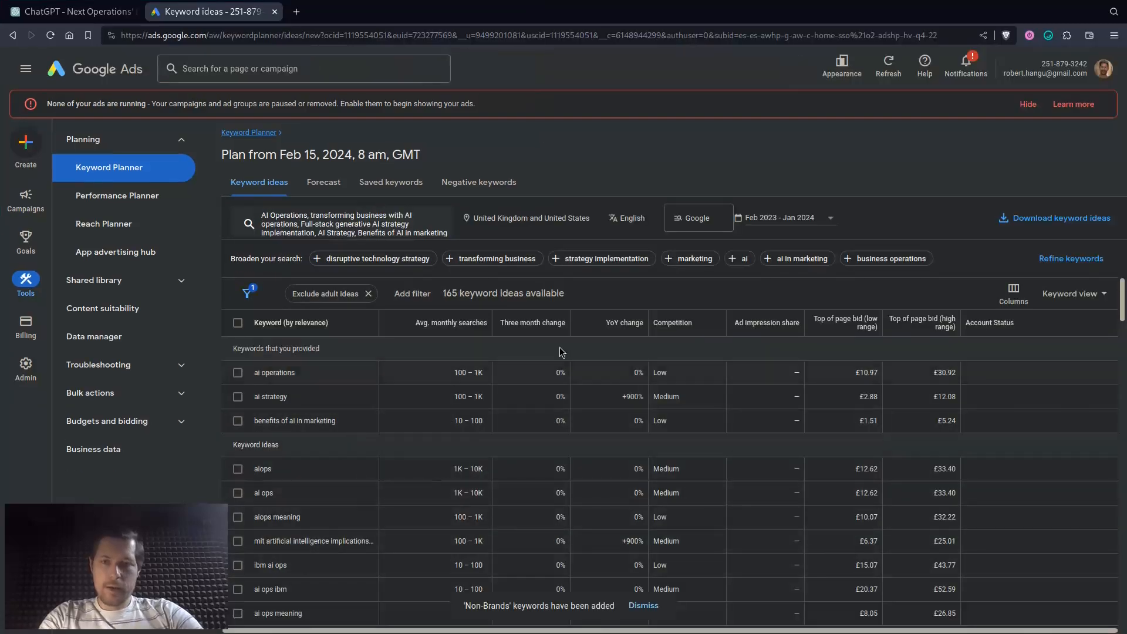
{"action": "left_click", "coordinate": [1074, 259]}
{"action": "left_click", "coordinate": [1110, 355]}
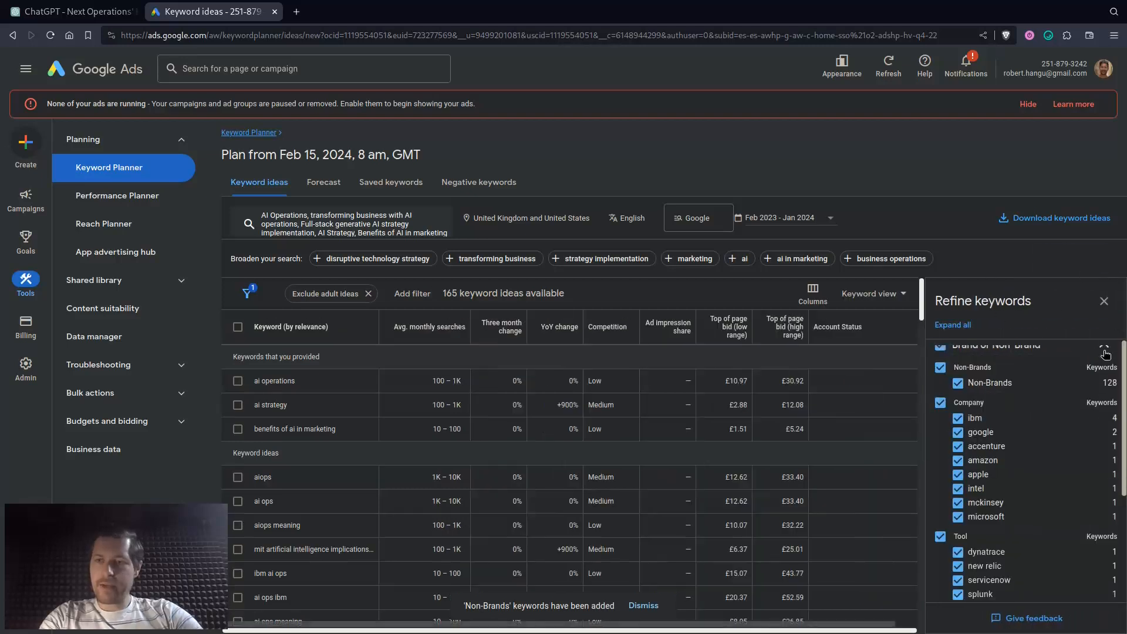
{"action": "left_click", "coordinate": [941, 354]}
{"action": "left_click", "coordinate": [939, 377]}
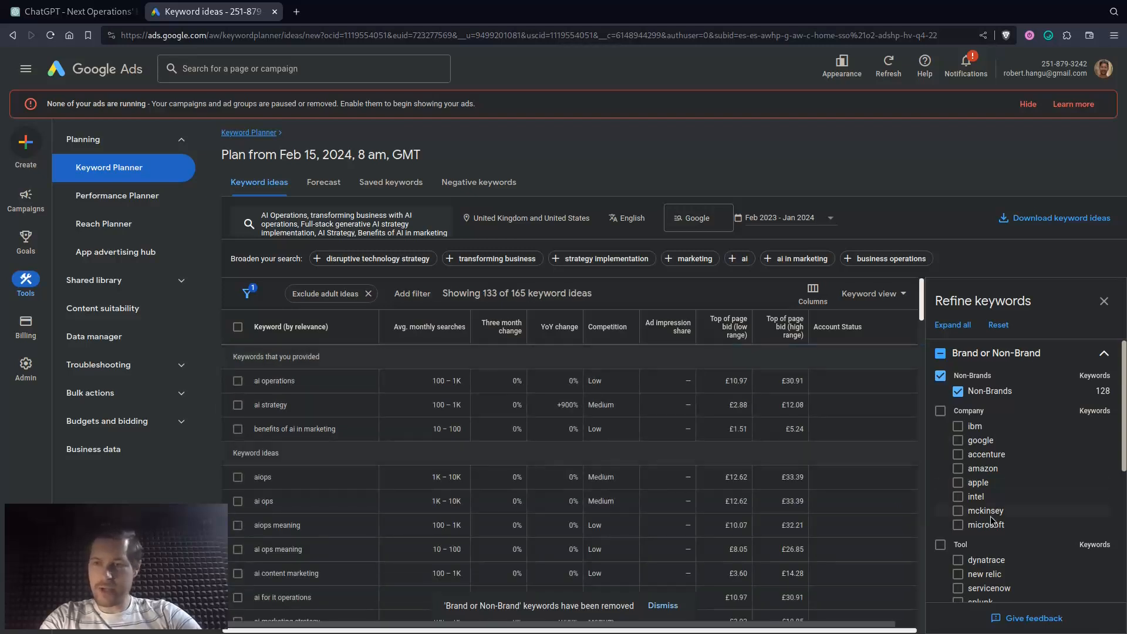
{"action": "left_click", "coordinate": [1104, 301]}
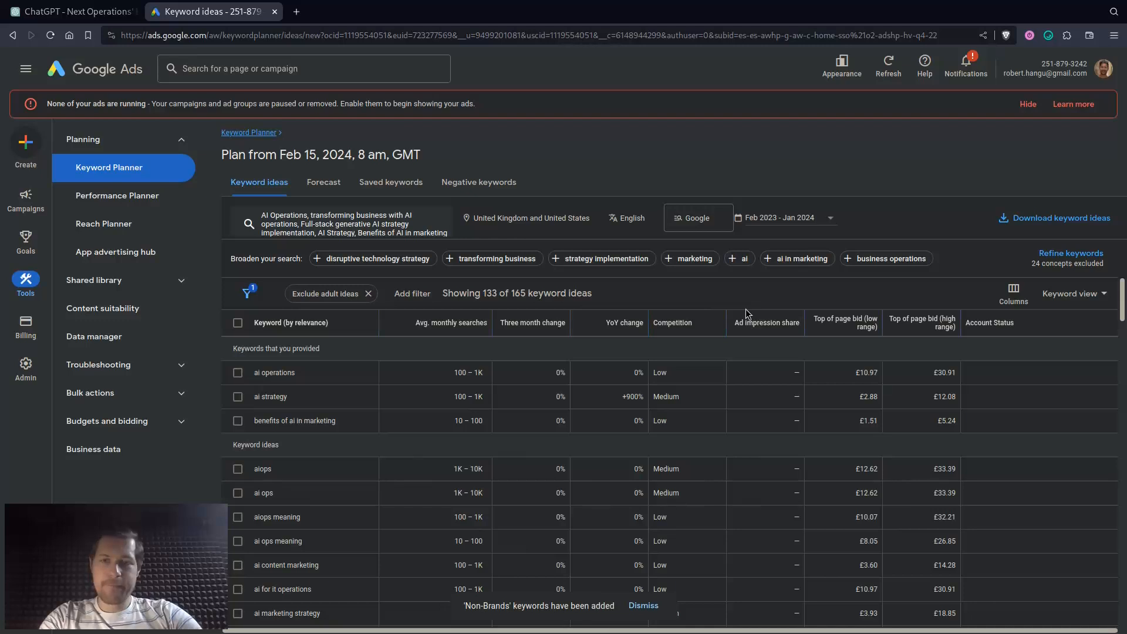
{"action": "left_click", "coordinate": [457, 323]}
- Copy the keyword idea "ai content marketing" and add it in backticks as a new line of the keyword list in A5
{"action": "scroll", "coordinate": [531, 435], "scroll_direction": "down", "scroll_amount": 3}
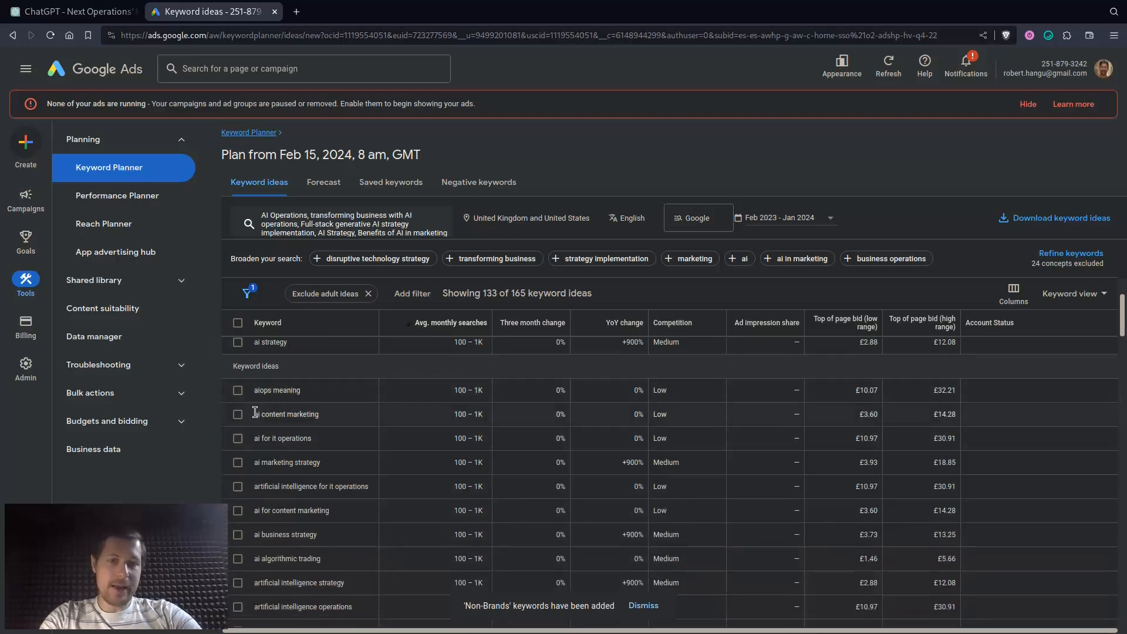
{"action": "left_click_drag", "start_coordinate": [255, 412], "coordinate": [315, 417]}
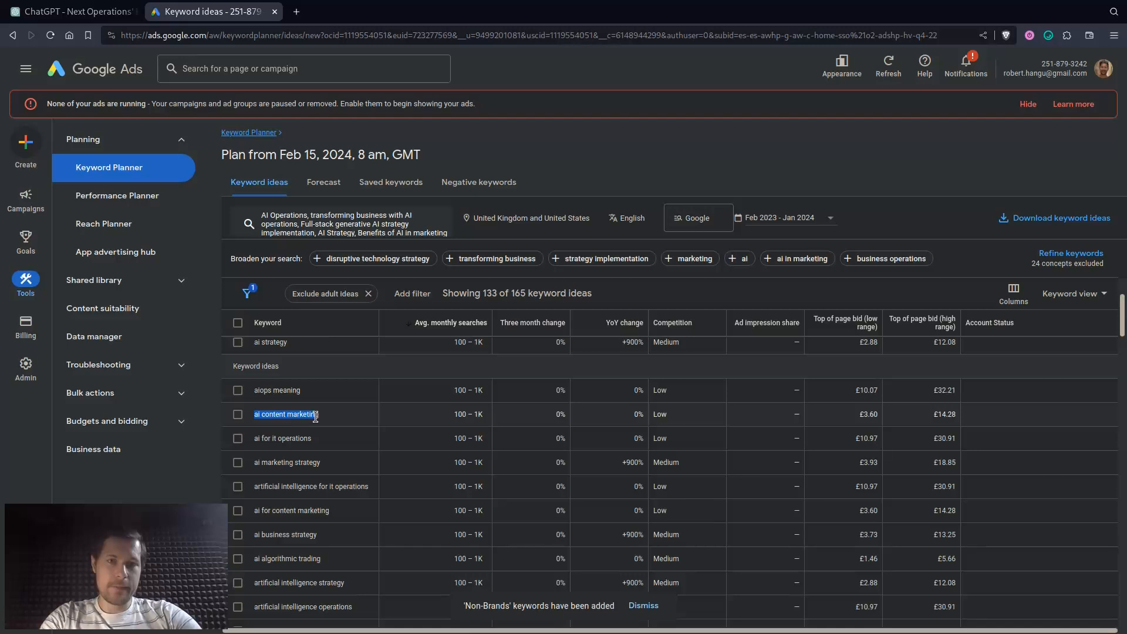
{"action": "key", "text": "super+f"}
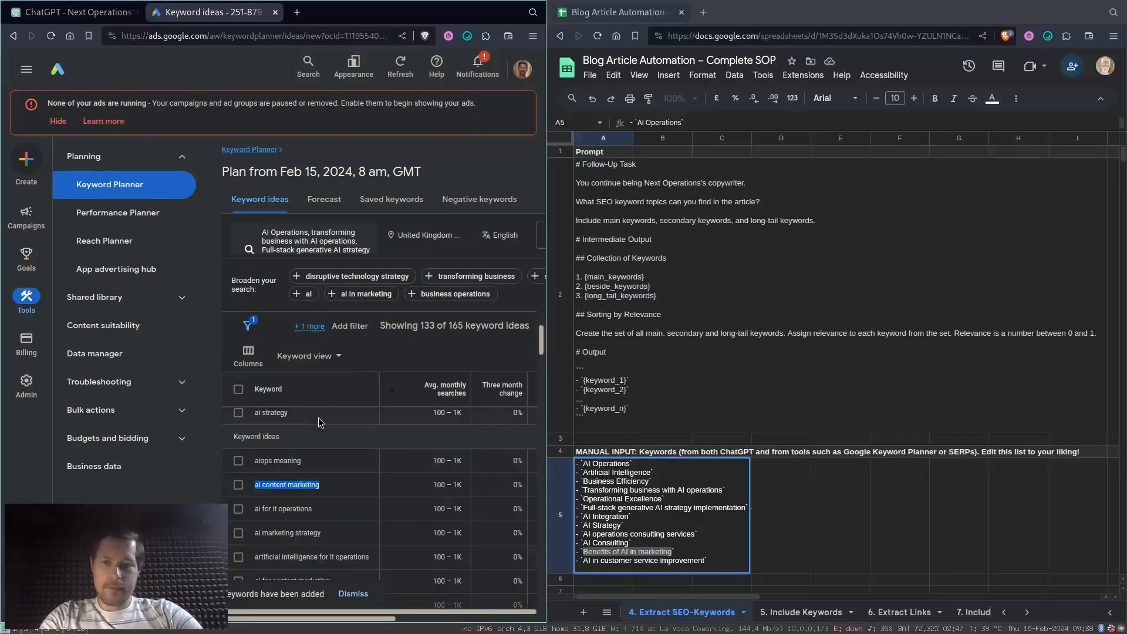
{"action": "left_click", "coordinate": [736, 561]}
{"action": "key", "text": "ctrl+Return"}
{"action": "type", "text": "- `"}
{"action": "key", "text": "ctrl+v"}
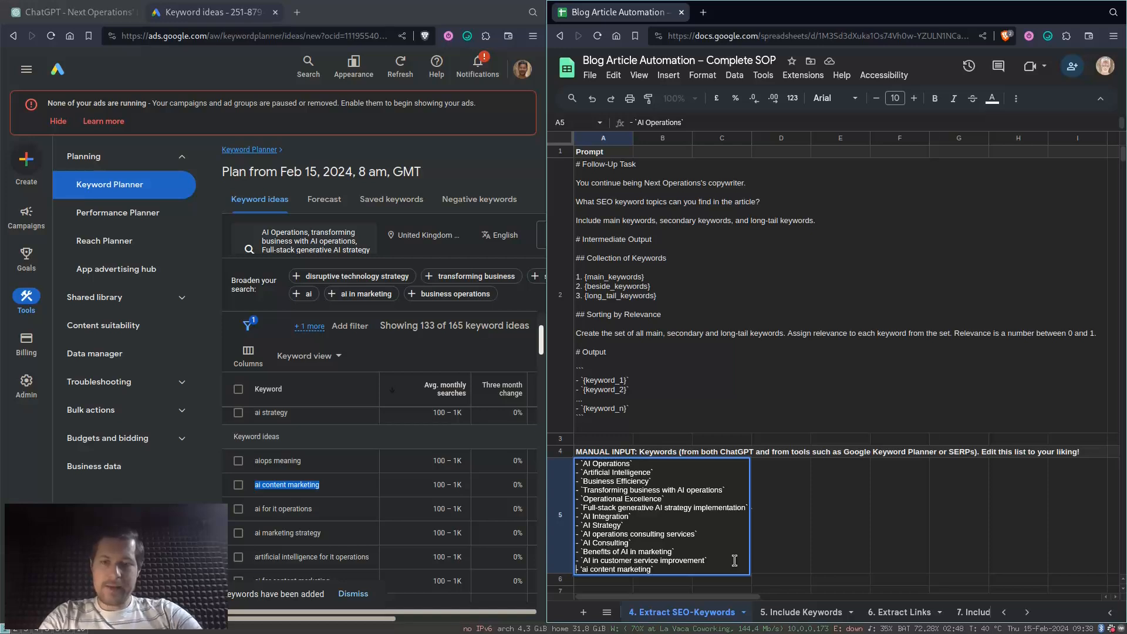
{"action": "key", "text": "BackSpace"}
{"action": "type", "text": "1"}
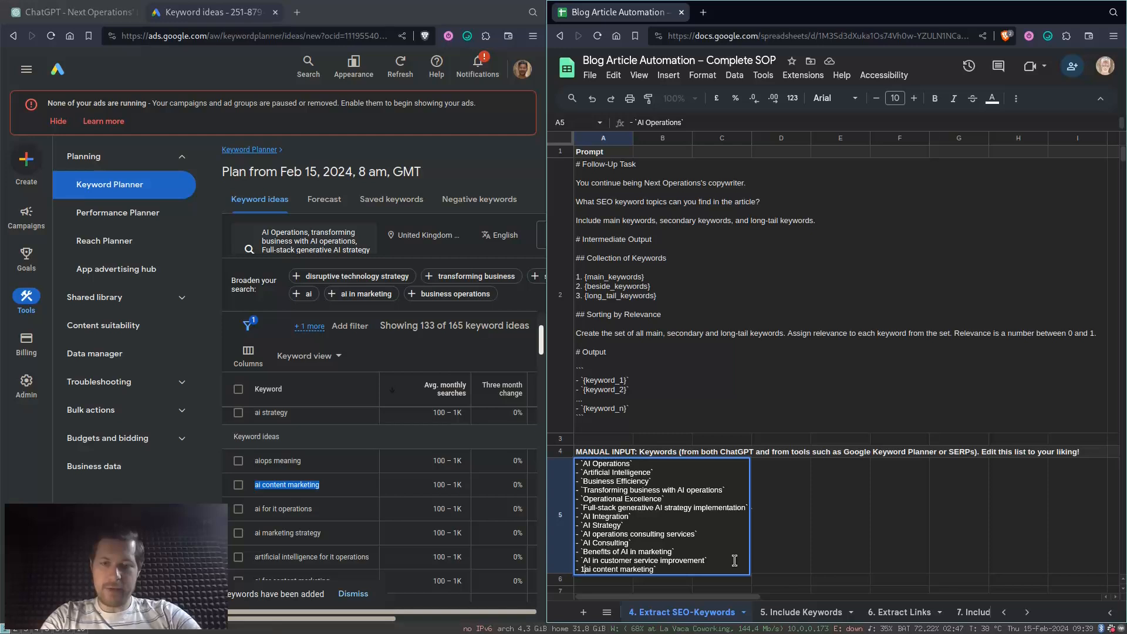
{"action": "key", "text": "BackSpace"}
{"action": "type", "text": "`"}
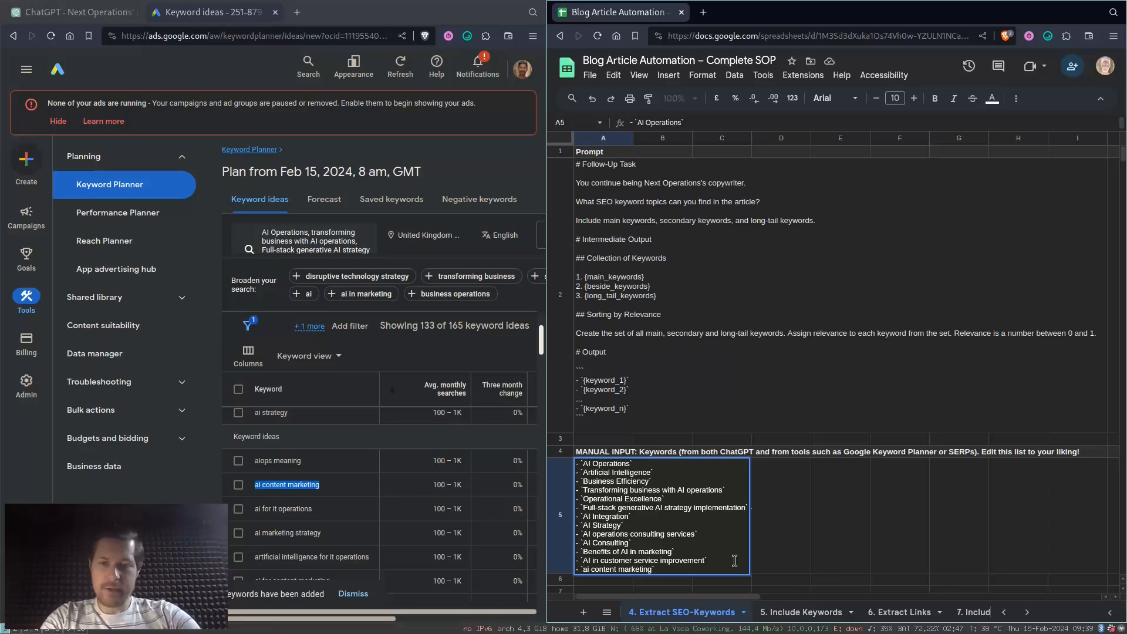
- Add the keyword idea "ai business strategy" in backticks as another new line of the list in A5
{"action": "key", "text": "ctrl+Return"}
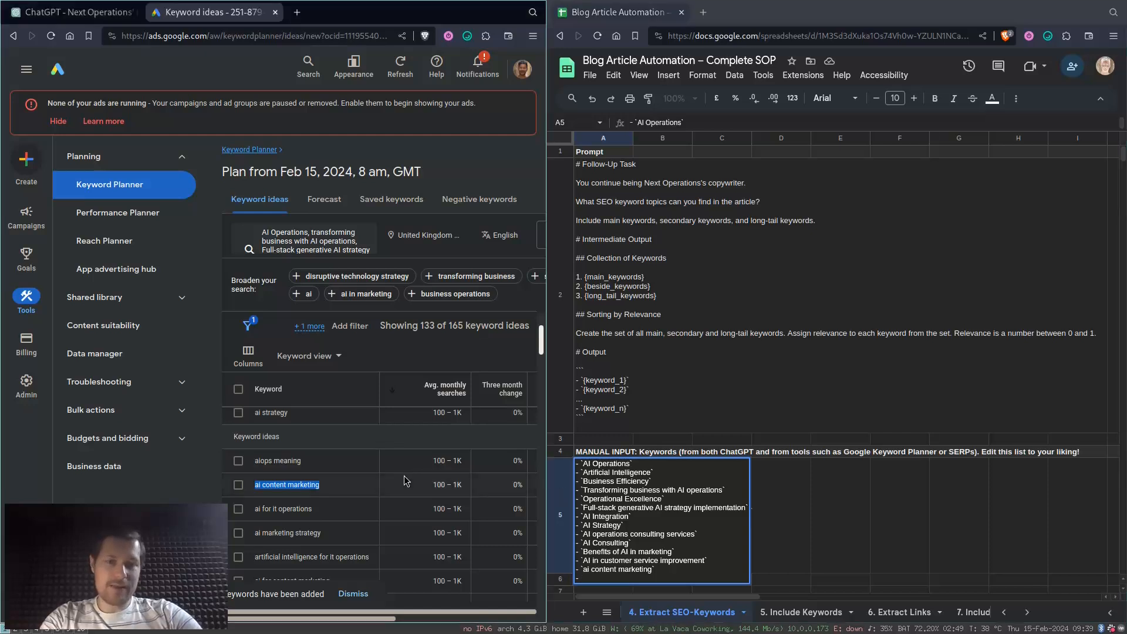
{"action": "scroll", "coordinate": [403, 480], "scroll_direction": "down", "scroll_amount": 1}
{"action": "scroll", "coordinate": [404, 480], "scroll_direction": "down", "scroll_amount": 1}
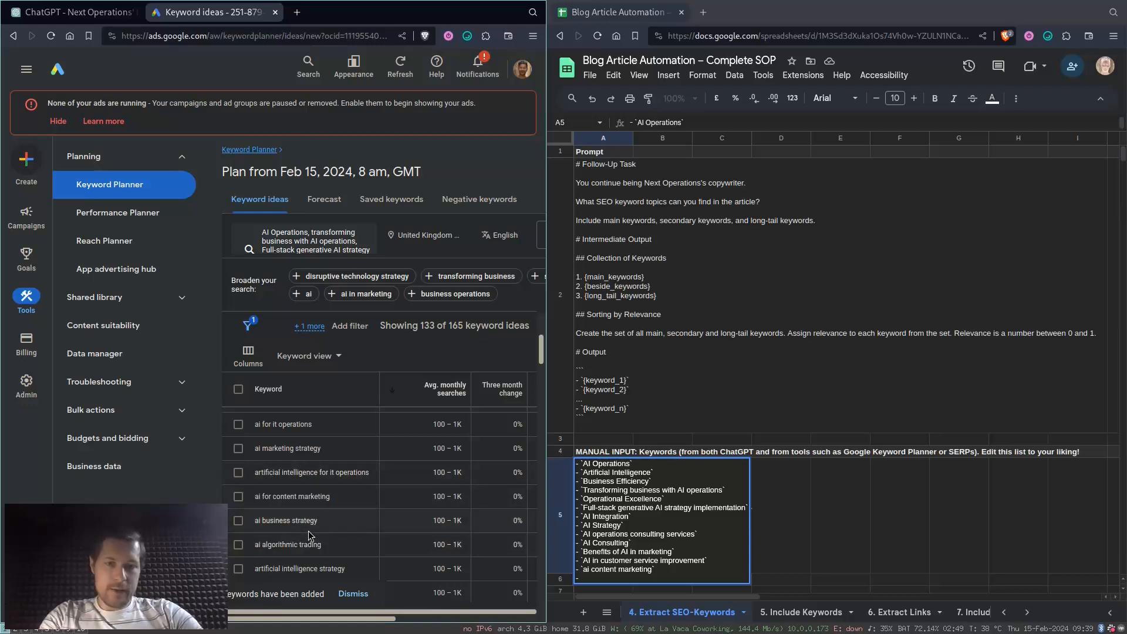
{"action": "left_click_drag", "start_coordinate": [329, 526], "coordinate": [253, 521]}
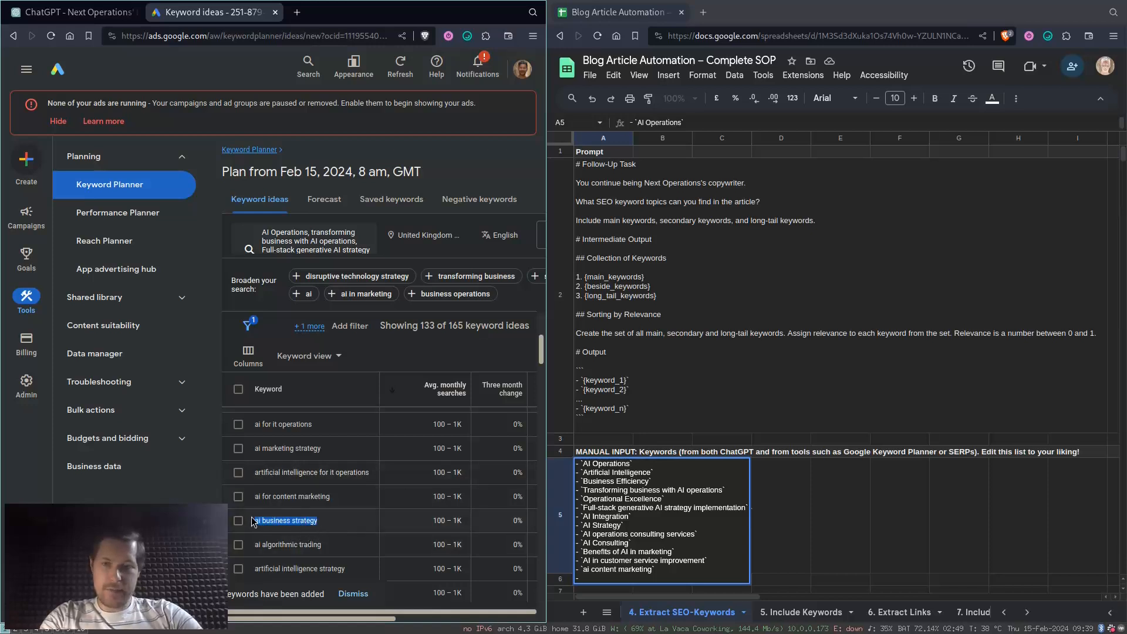
{"action": "type", "text": "ai business strategy"}
{"action": "scroll", "coordinate": [311, 520], "scroll_direction": "down", "scroll_amount": 2}
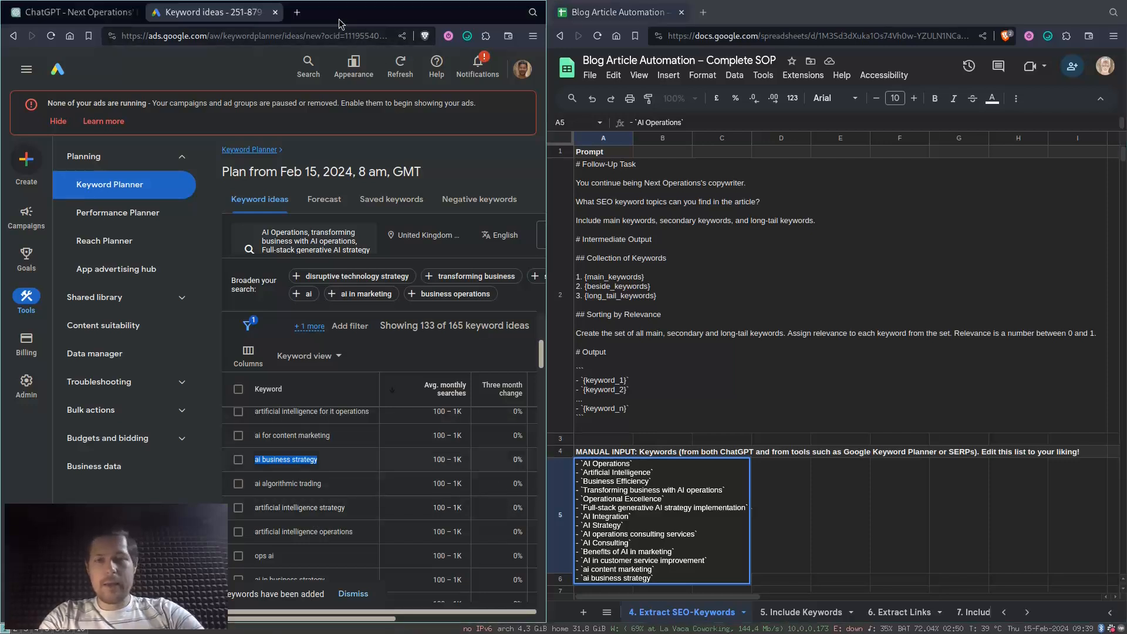
- Open a private browser window tiled below the Keyword Planner window and load google.com in it
{"action": "key", "text": "ctrl+shift+n"}
{"action": "key", "text": "super+Left"}
{"action": "key", "text": "super+v"}
{"action": "key", "text": "super+Right"}
{"action": "key", "text": "super+shift+Left"}
{"action": "type", "text": "google.com"}
{"action": "key", "text": "Return"}
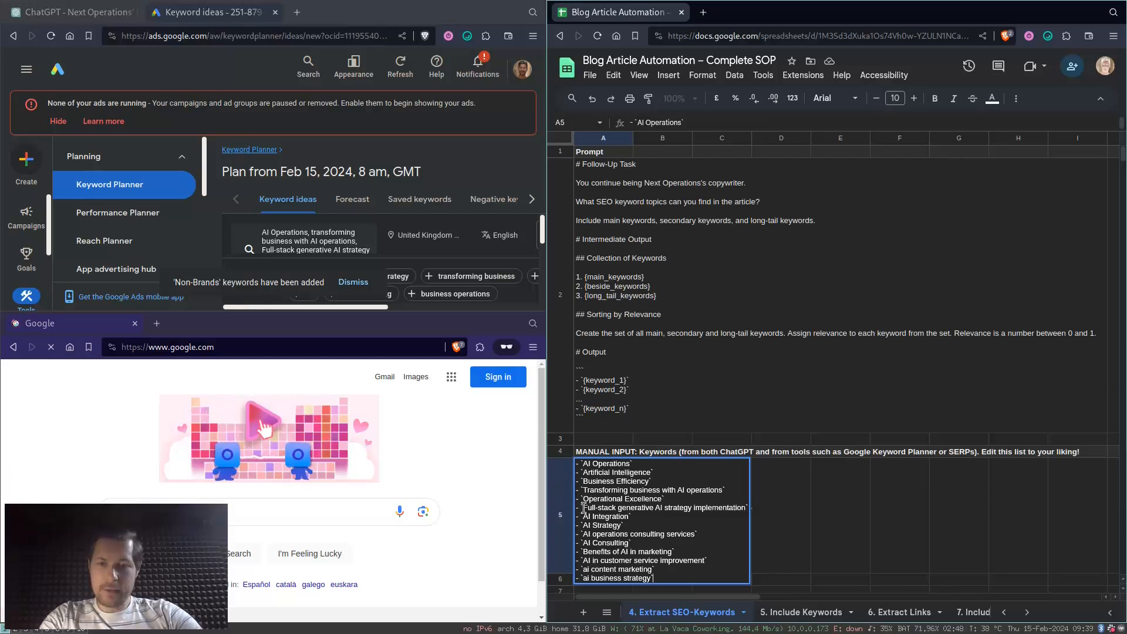
- Search Google for the list's keyword "Transforming business with AI operations" and enlarge the results window to show the People also ask questions
{"action": "left_click_drag", "start_coordinate": [583, 490], "coordinate": [724, 490]}
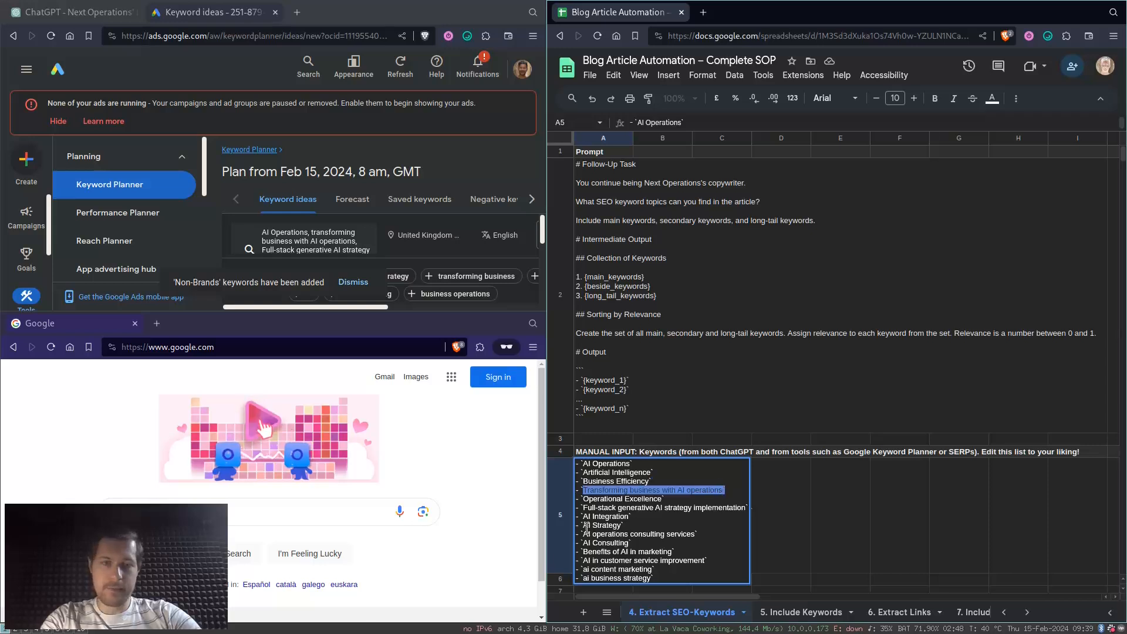
{"action": "key", "text": "ctrl+c"}
{"action": "left_click", "coordinate": [322, 511]}
{"action": "key", "text": "ctrl+v"}
{"action": "key", "text": "Return"}
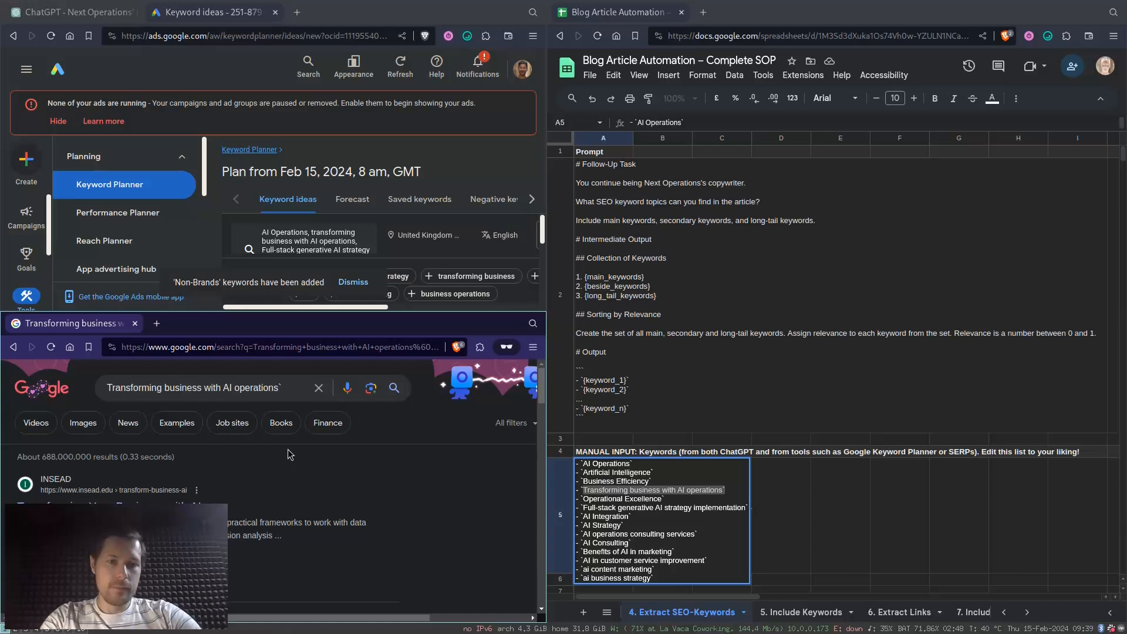
{"action": "scroll", "coordinate": [288, 454], "scroll_direction": "down", "scroll_amount": 1}
{"action": "key", "text": "super+s"}
{"action": "scroll", "coordinate": [287, 454], "scroll_direction": "down", "scroll_amount": 1}
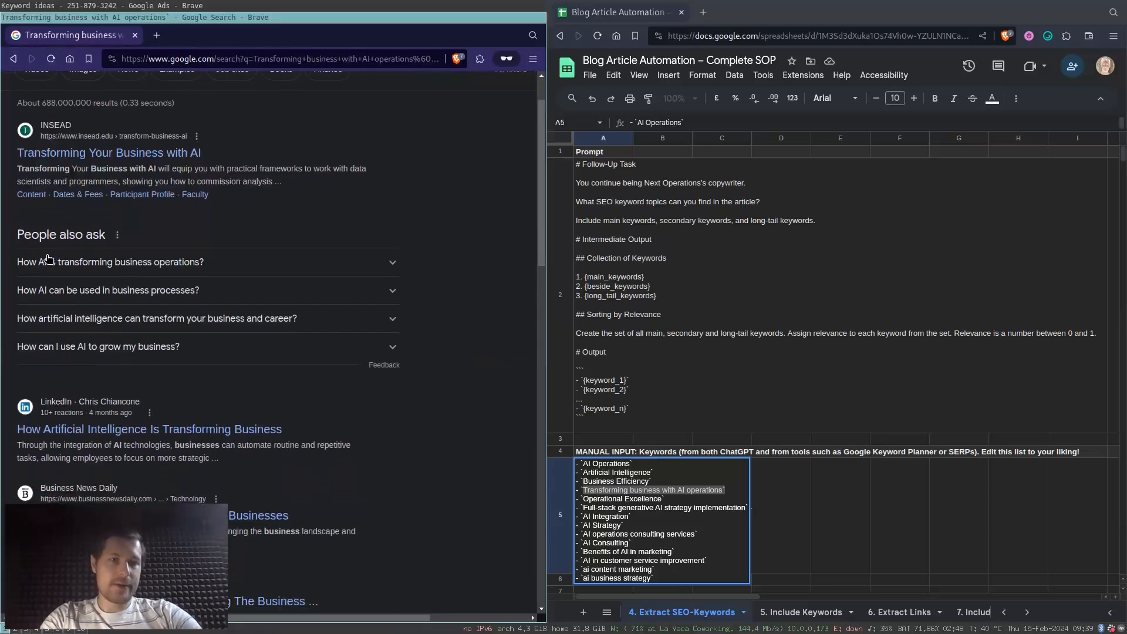
- Add the People also ask question "How AI is transforming business operations?" in backticks as a new line of the keyword list in A5
{"action": "left_click_drag", "start_coordinate": [7, 268], "coordinate": [208, 264]}
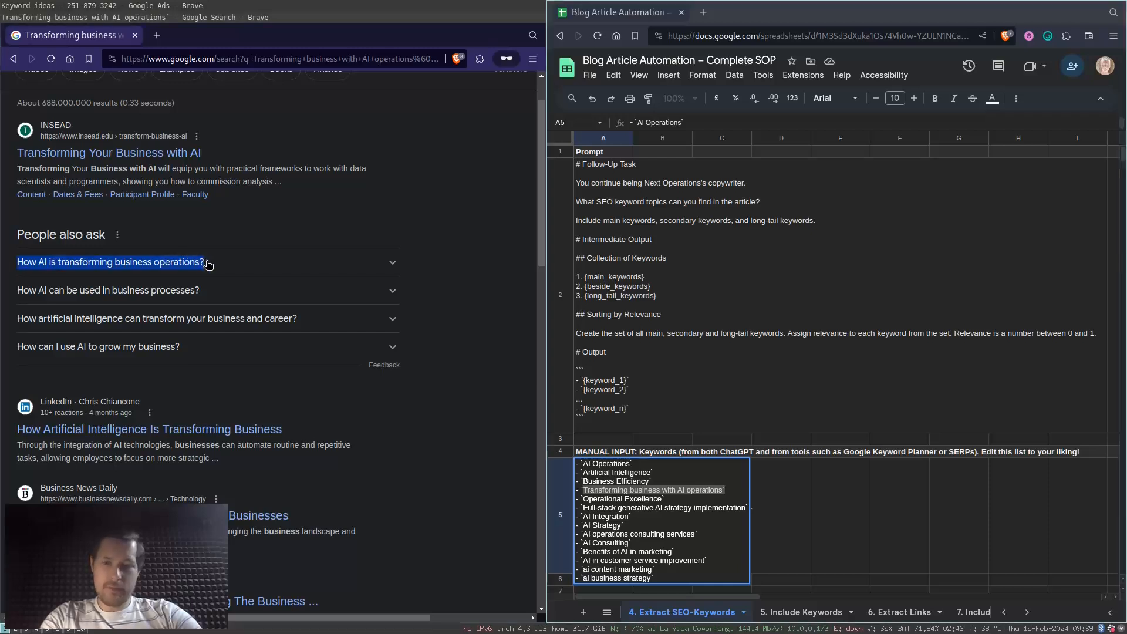
{"action": "key", "text": "super+Right"}
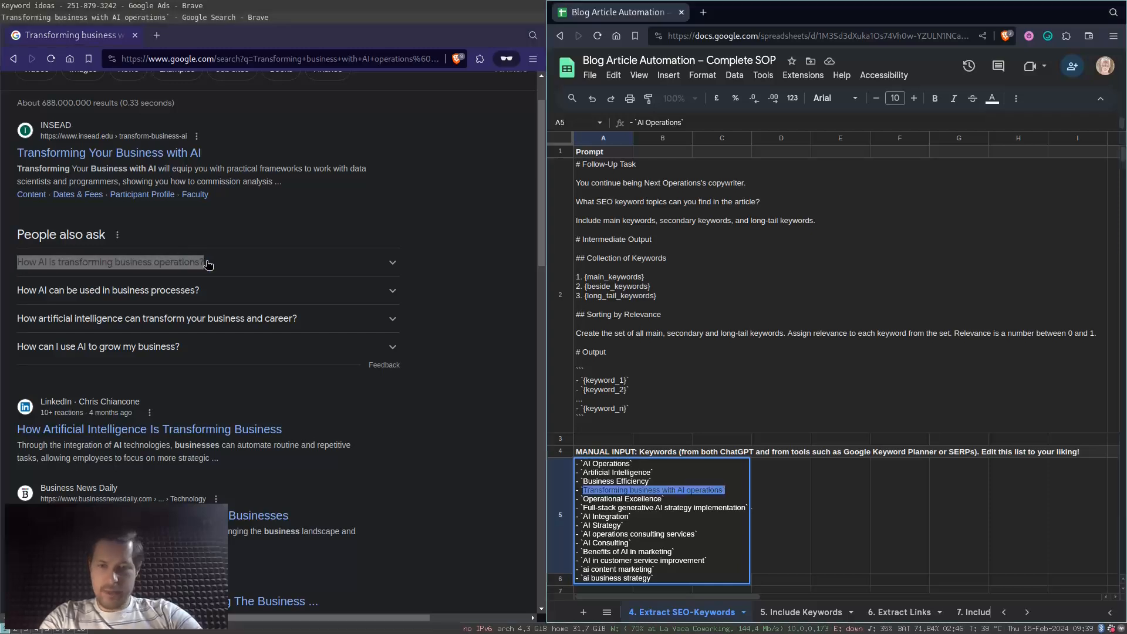
{"action": "left_click", "coordinate": [663, 574]}
{"action": "key", "text": "ctrl+Return"}
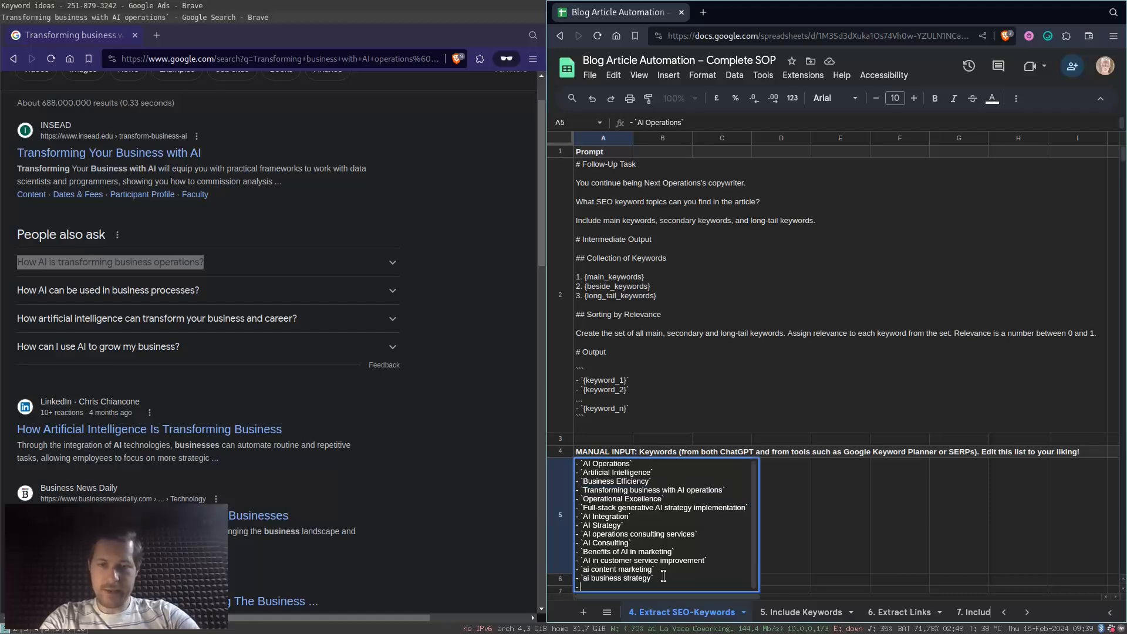
{"action": "type", "text": "- `"}
{"action": "key", "text": "ctrl+v"}
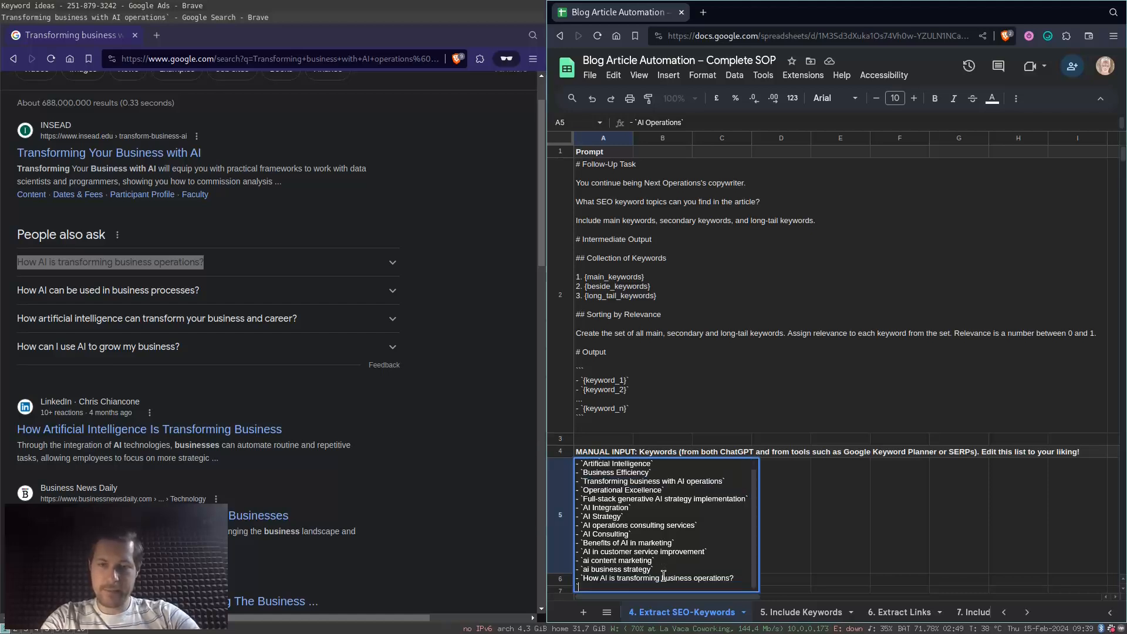
{"action": "key", "text": "BackSpace"}
{"action": "type", "text": "`"}
{"action": "key", "text": "Return"}
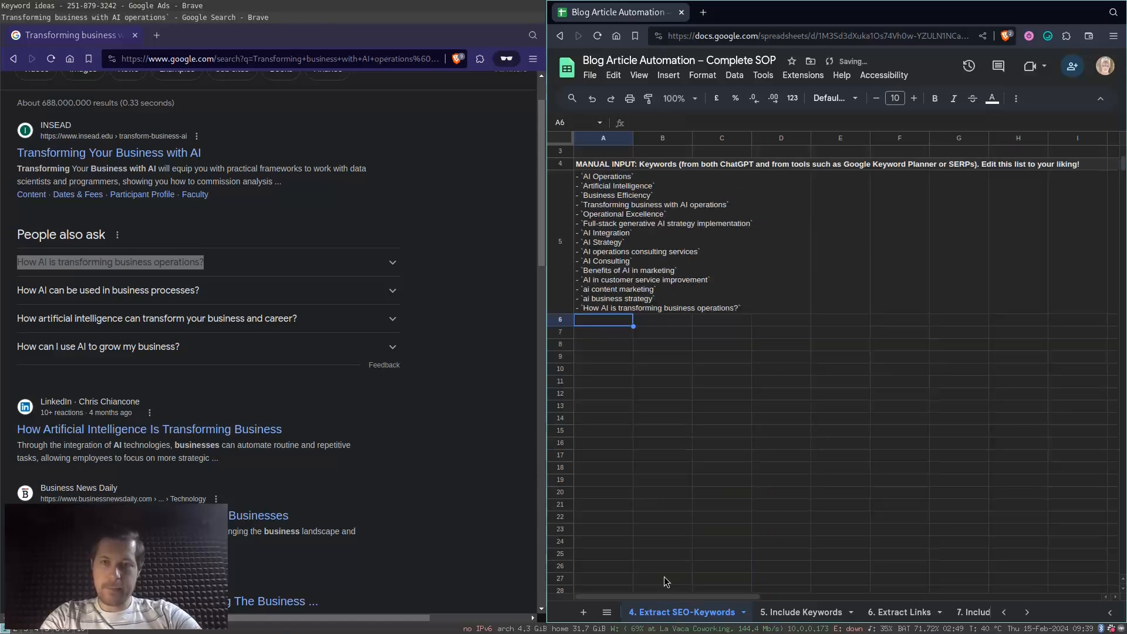
- Add the question "How AI can be used in business processes?" in backticks as another bulleted line of the list in A5
{"action": "key", "text": "Up"}
{"action": "key", "text": "Return"}
{"action": "key", "text": "alt+Return"}
{"action": "type", "text": "-"}
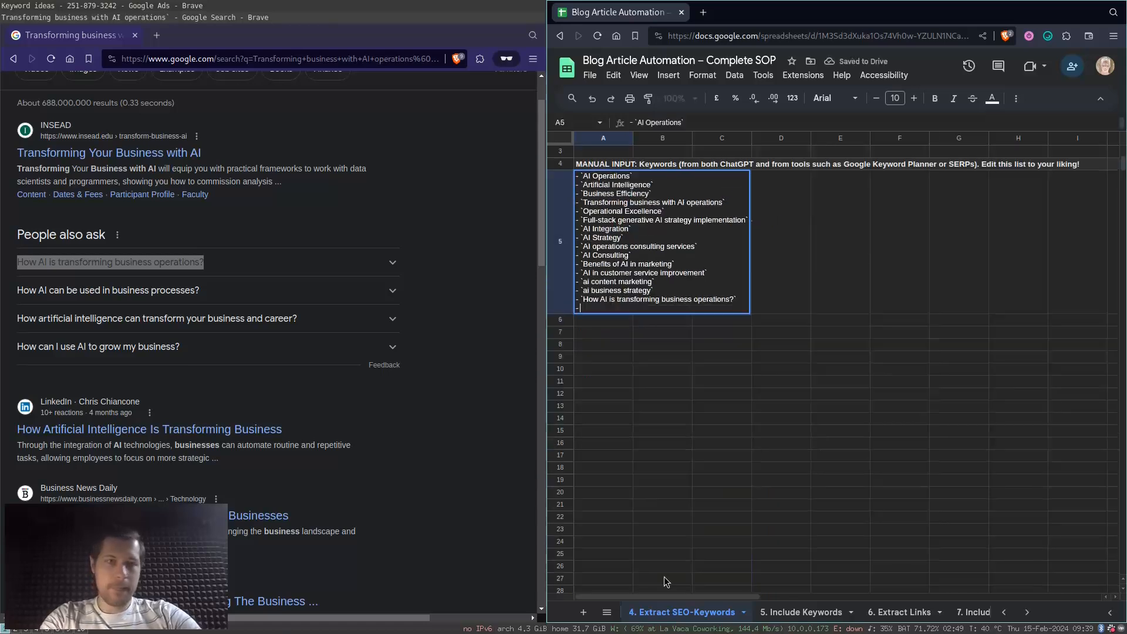
{"action": "triple_click", "coordinate": [14, 290]}
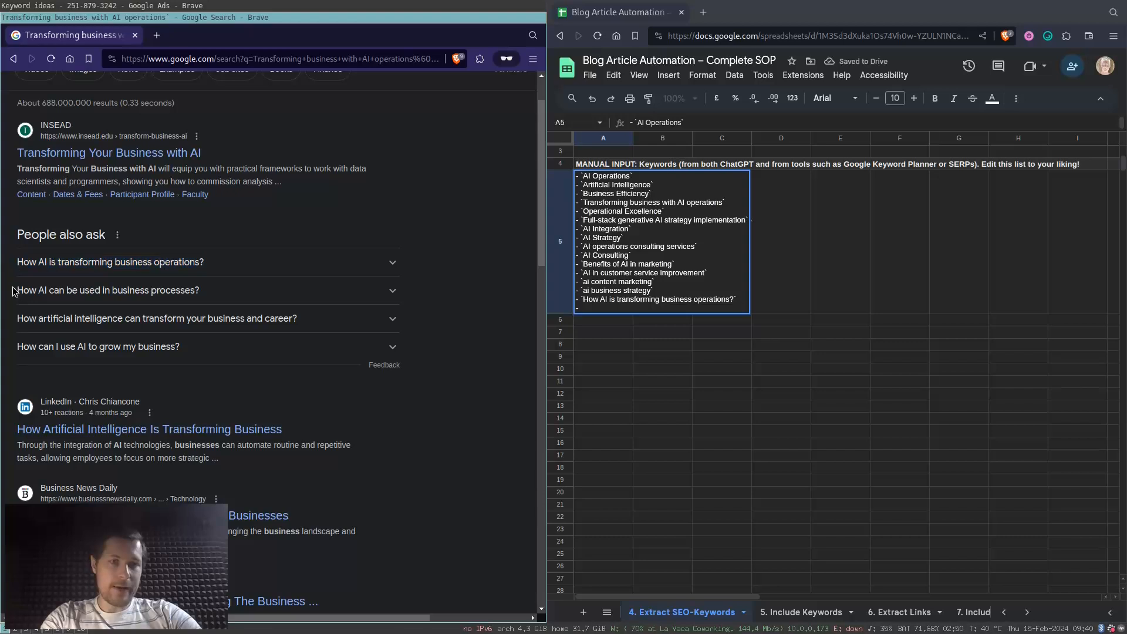
{"action": "key", "text": "super+Right"}
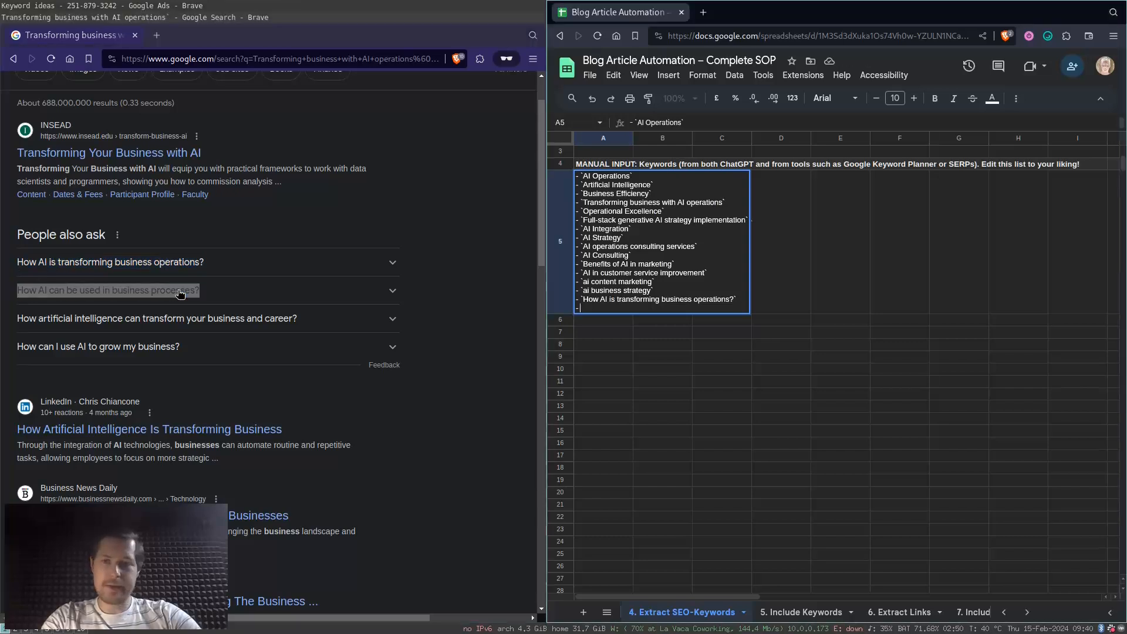
{"action": "type", "text": "`"}
{"action": "key", "text": "ctrl+v"}
{"action": "type", "text": "`"}
{"action": "key", "text": "alt+Return"}
{"action": "key", "text": "BackSpace"}
{"action": "key", "text": "BackSpace"}
- Add the question "How can I use AI to grow my business?" in backticks as a further bulleted line in A5
{"action": "key", "text": "alt+Return"}
{"action": "type", "text": "-"}
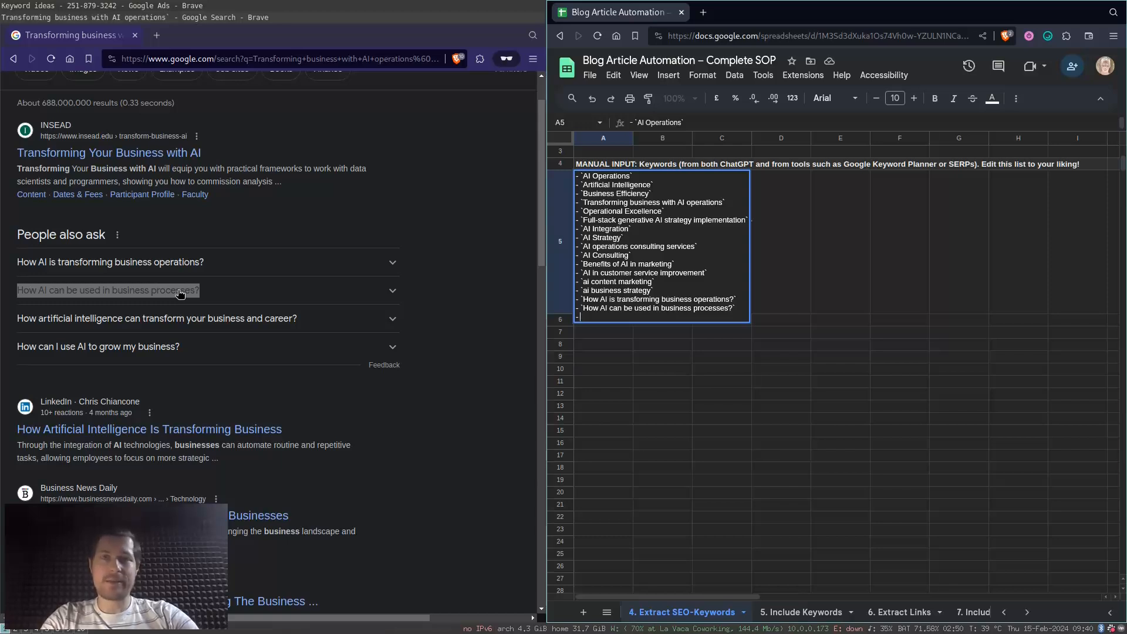
{"action": "left_click_drag", "start_coordinate": [10, 353], "coordinate": [141, 338]}
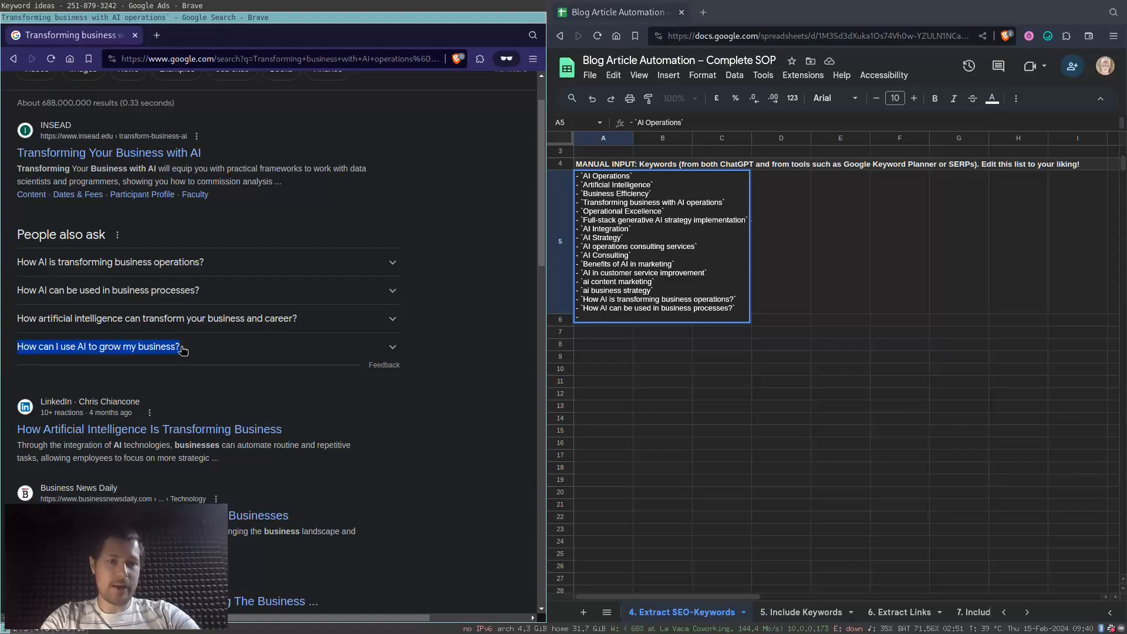
{"action": "key", "text": "super+Right"}
{"action": "key", "text": "ctrl+v"}
{"action": "type", "text": "`"}
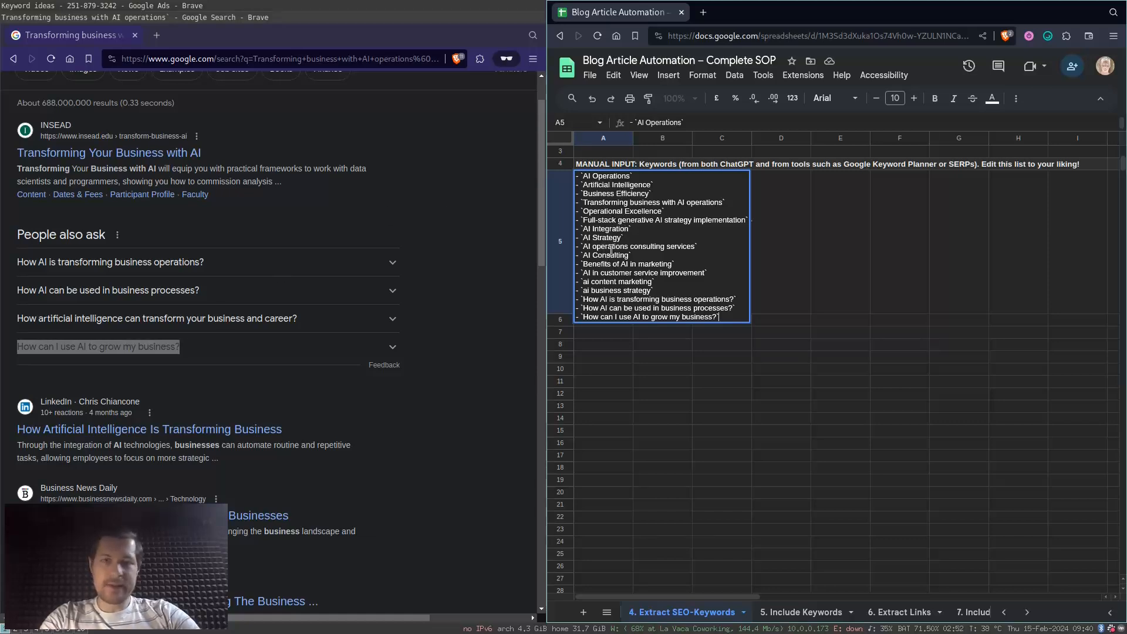
- Remove the "Business Efficiency" and "Operational Excellence" lines from the keyword list in A5
{"action": "left_click", "coordinate": [666, 191]}
{"action": "key", "text": "shift+Home"}
{"action": "key", "text": "BackSpace"}
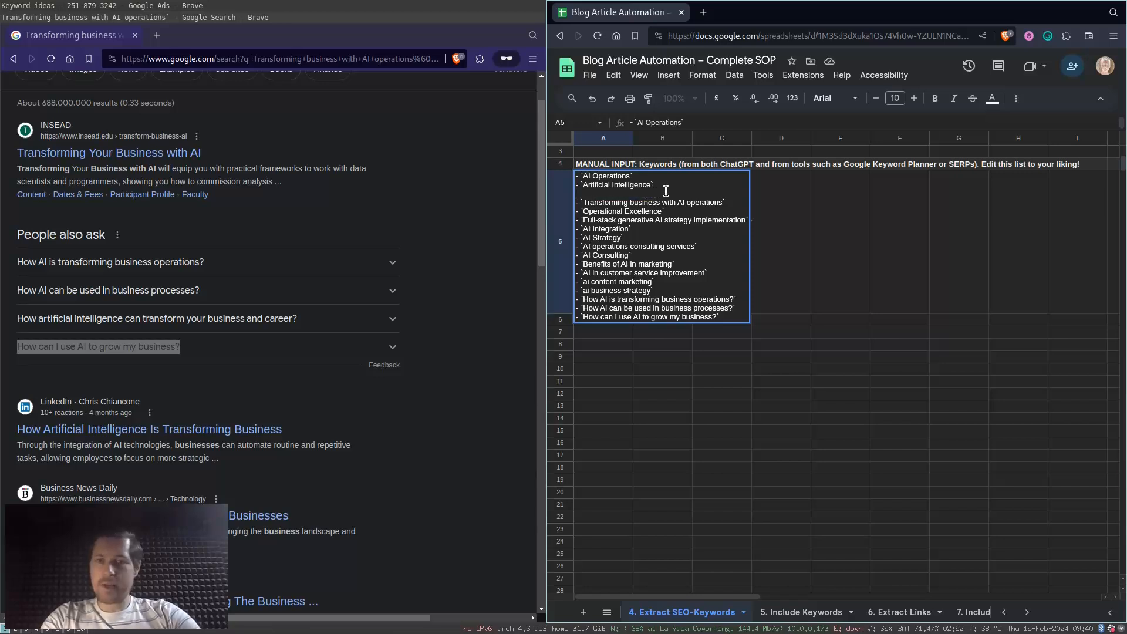
{"action": "key", "text": "BackSpace"}
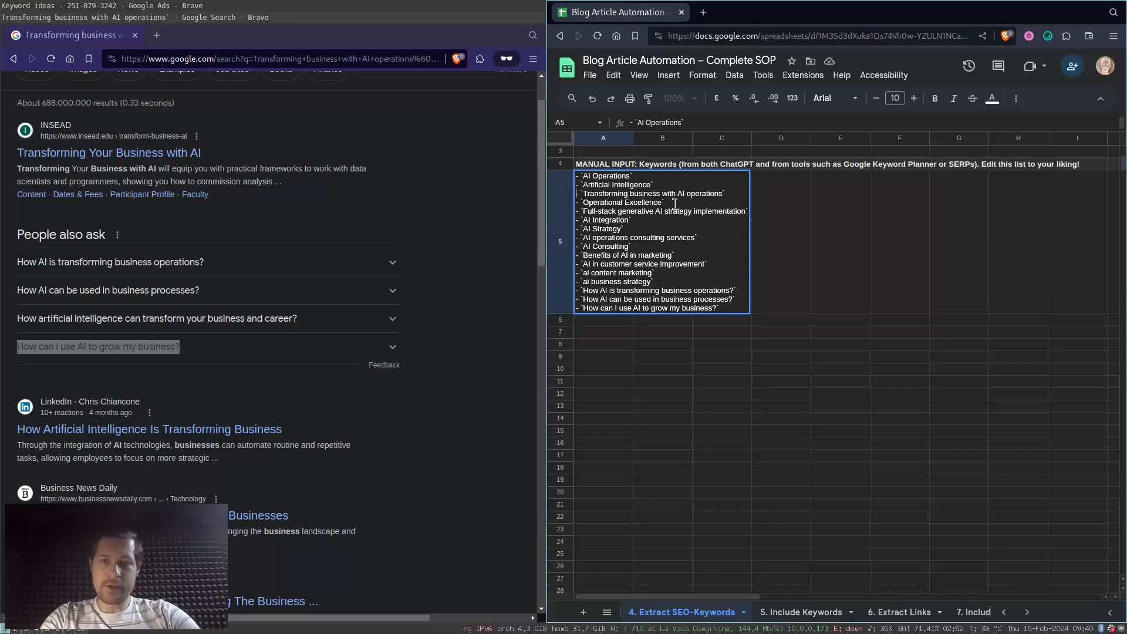
{"action": "key", "text": "shift+Home"}
{"action": "key", "text": "BackSpace"}
{"action": "key", "text": "BackSpace"}
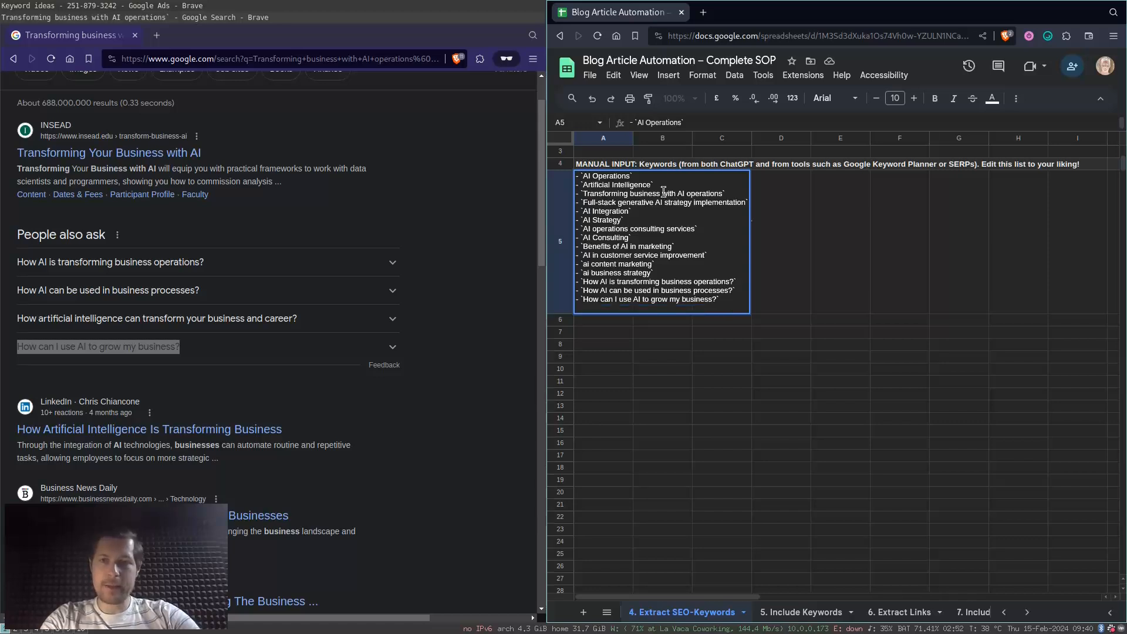
- Remove the "Artificial Intelligence" line from the keyword list and commit the edited cell A5
{"action": "left_click", "coordinate": [662, 186]}
{"action": "key", "text": "shift+Home"}
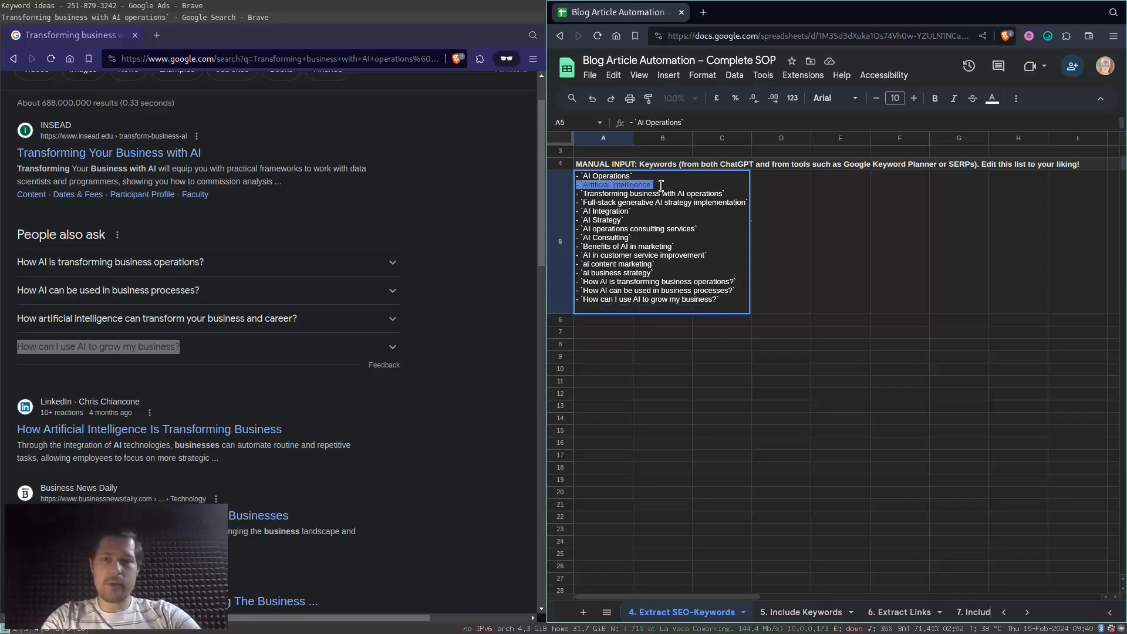
{"action": "key", "text": "BackSpace"}
{"action": "key", "text": "BackSpace"}
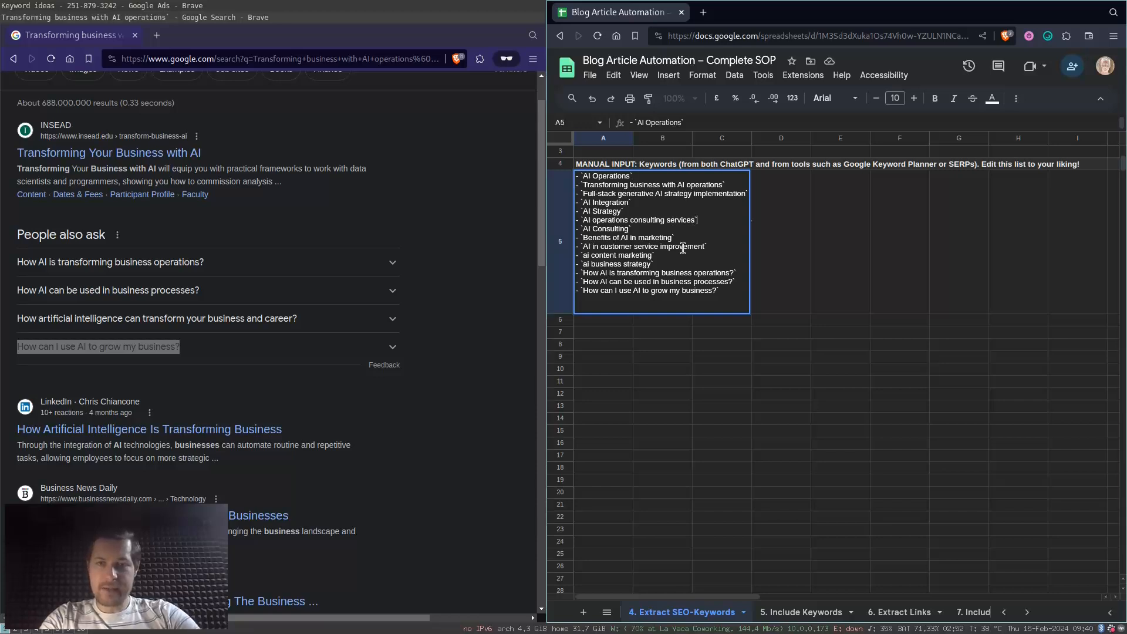
{"action": "key", "text": "Return"}
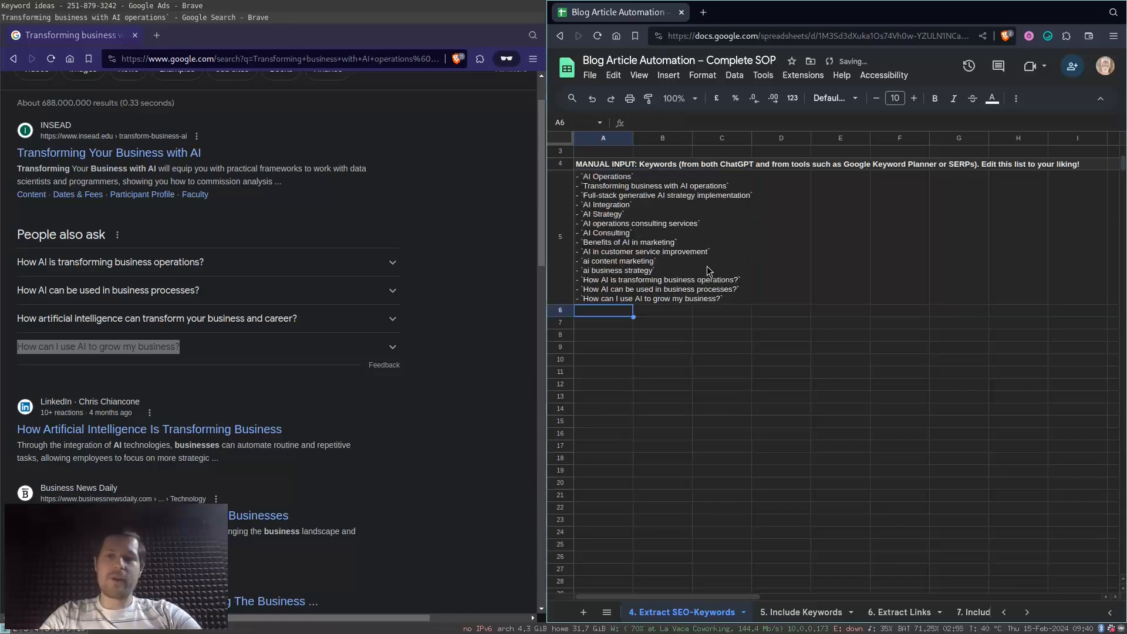
- Copy the prompt in A2 of the 5. Include Keywords sheet and send it in the ChatGPT blog article conversation
{"action": "key", "text": "Up"}
{"action": "key", "text": "Up"}
{"action": "key", "text": "super+Left"}
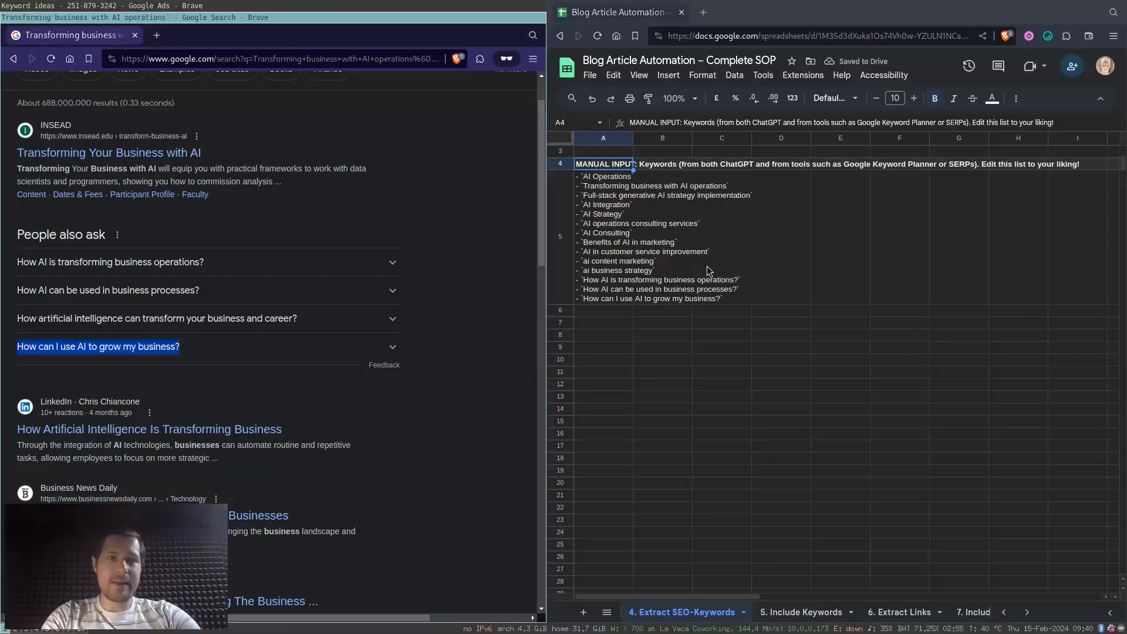
{"action": "key", "text": "super+Up"}
{"action": "key", "text": "ctrl+Tab"}
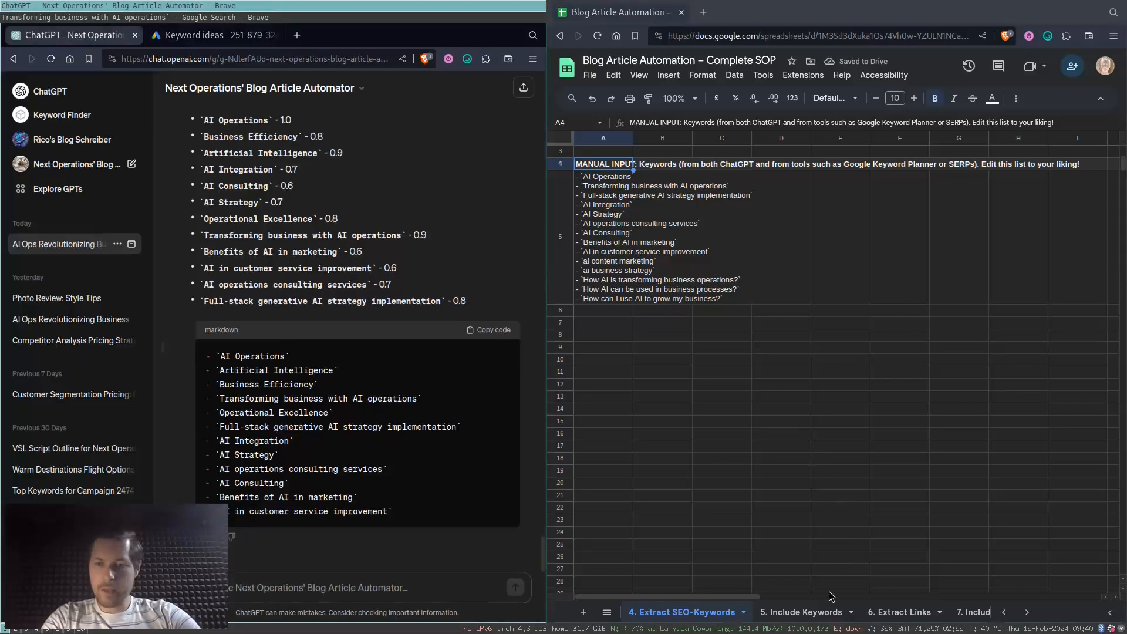
{"action": "left_click", "coordinate": [800, 612]}
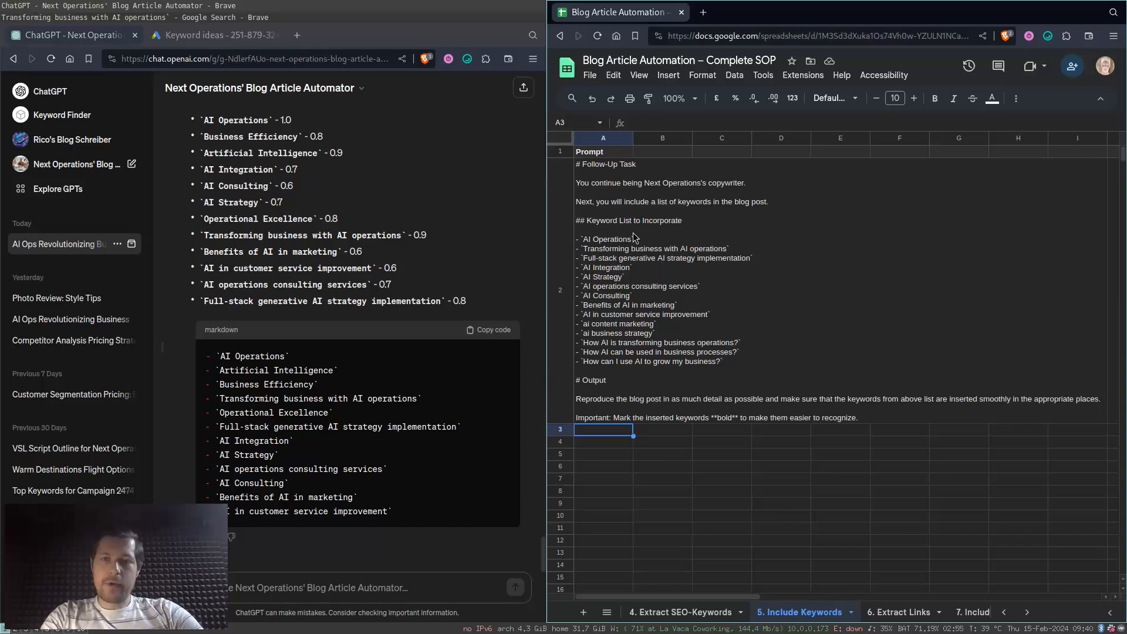
{"action": "left_click", "coordinate": [594, 216]}
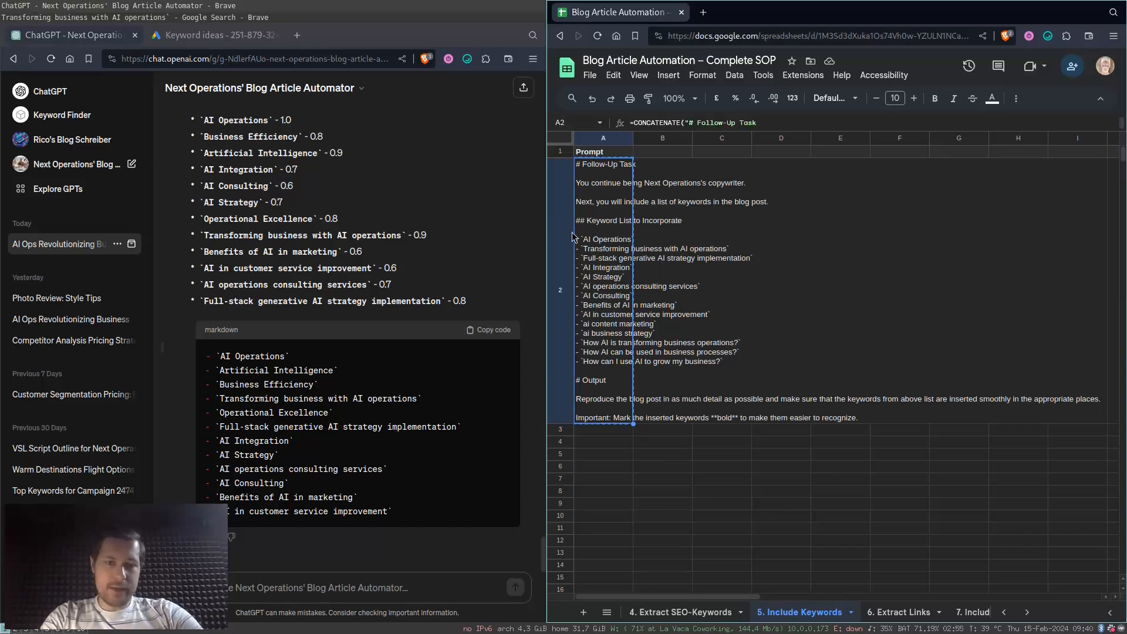
{"action": "type", "text": "\"# Follow-Up Task  You continue being Next Operations's copywriter.  Next, you will include a list of keywords in the blog post.  ## Keyword List to Incorporate  - `AI Operations` - `Transforming business with AI operations` - `Full-stack generative AI strategy implementation` - `AI Integration` - `AI Strategy` - `AI operations consulting services` - `AI Consulting` - `Benefits of AI in marketing` - `AI in customer service improvement` - `ai content marketing` - `ai business strategy` - `How AI is transforming business operations?` - `How AI can be used in business processes?` - `How can I use AI to grow my business?`  # Output  Reproduce the blog post in as much detail as possible and make sure that the keywords from above list are inserted smoothly in the appropriate places.  Important: Mark the inserted keywords **bold** to make them easier to recognize.\""}
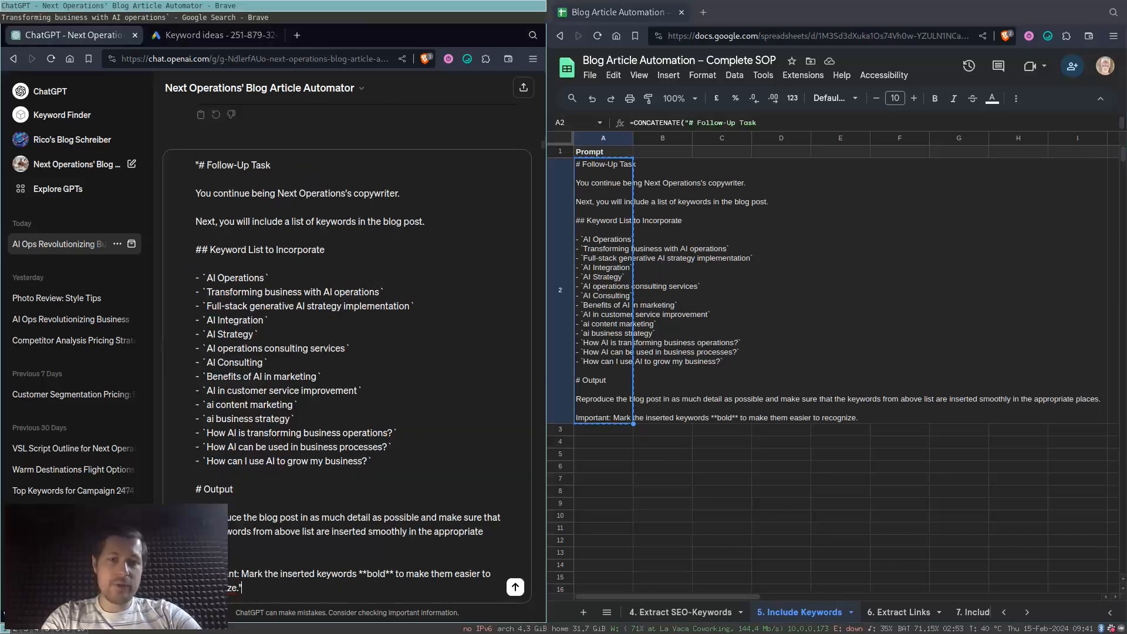
{"action": "key", "text": "Return"}
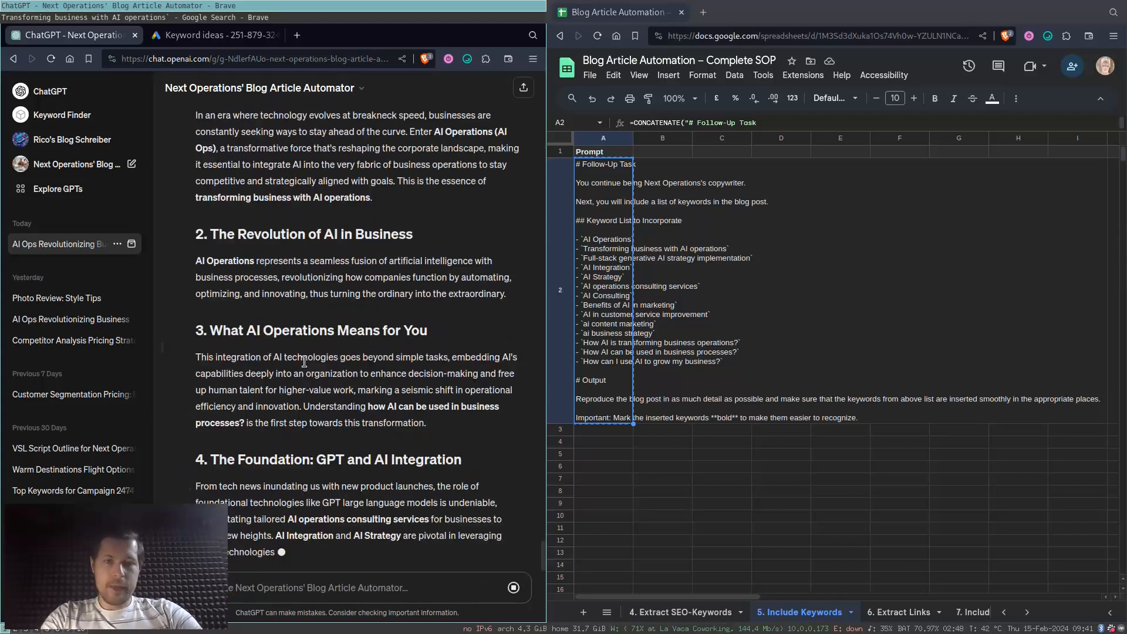
- Check the regenerated article for the bolded keywords, such as "how AI can be used in business processes?" and "AI operations consulting services"
{"action": "scroll", "coordinate": [323, 379], "scroll_direction": "up", "scroll_amount": 1}
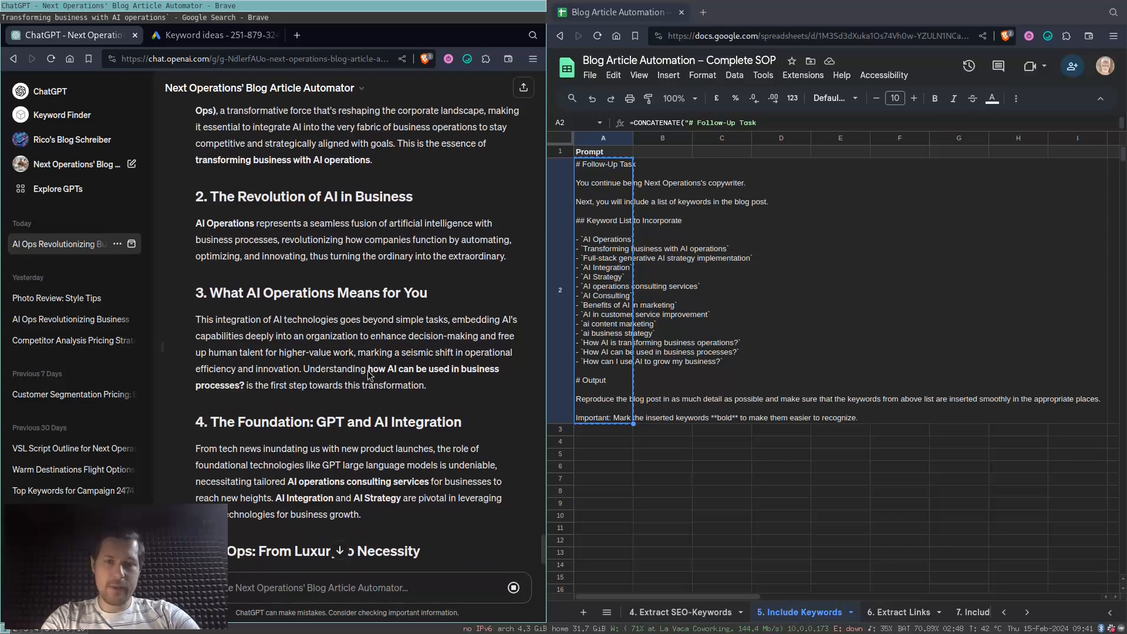
{"action": "left_click_drag", "start_coordinate": [430, 378], "coordinate": [501, 371]}
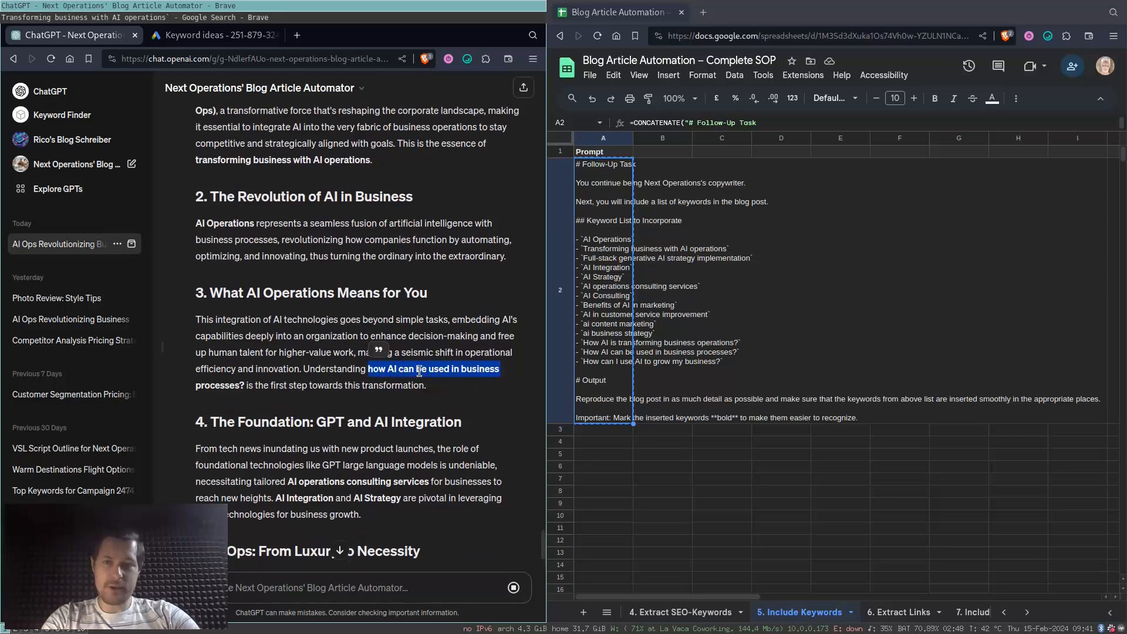
{"action": "left_click", "coordinate": [401, 314]}
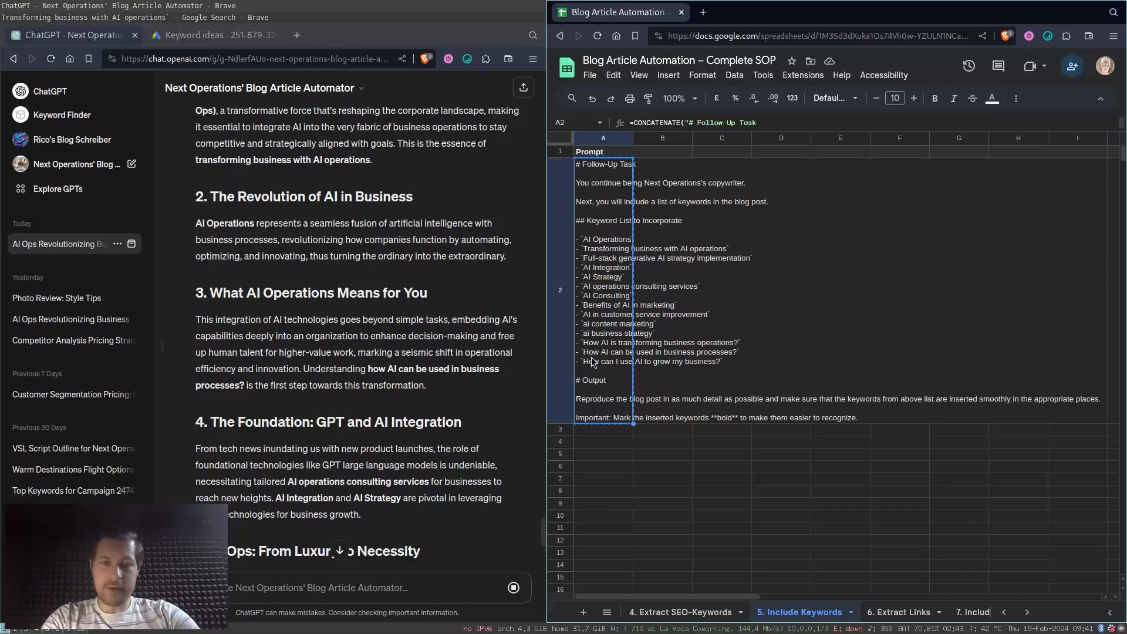
{"action": "scroll", "coordinate": [495, 360], "scroll_direction": "down", "scroll_amount": 3}
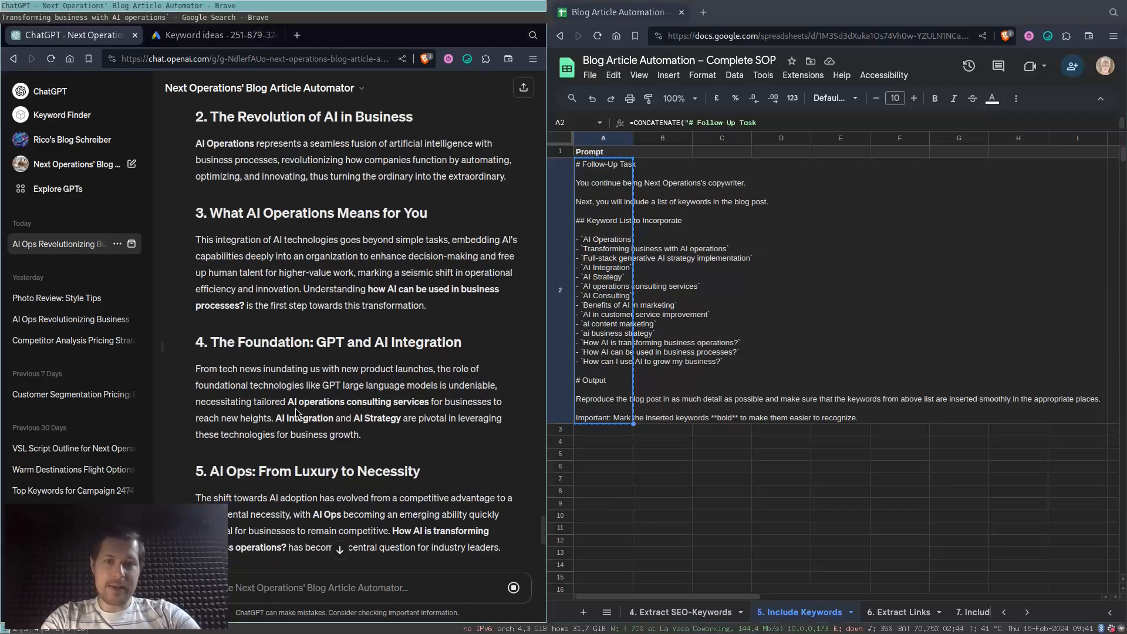
{"action": "left_click_drag", "start_coordinate": [287, 403], "coordinate": [429, 403]}
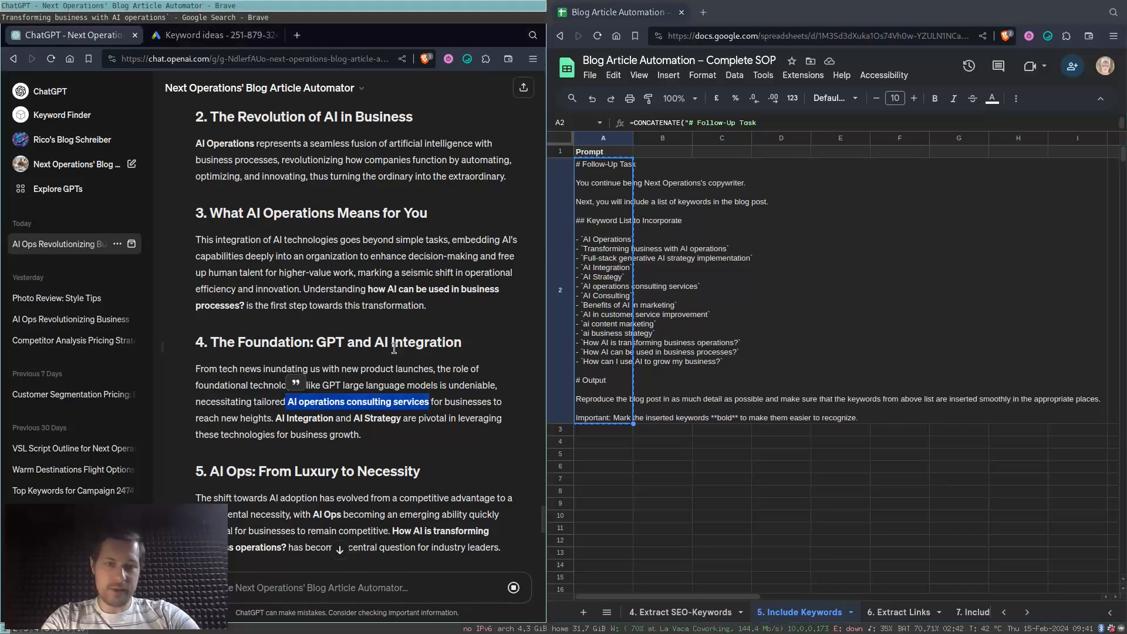
{"action": "scroll", "coordinate": [393, 348], "scroll_direction": "down", "scroll_amount": 3}
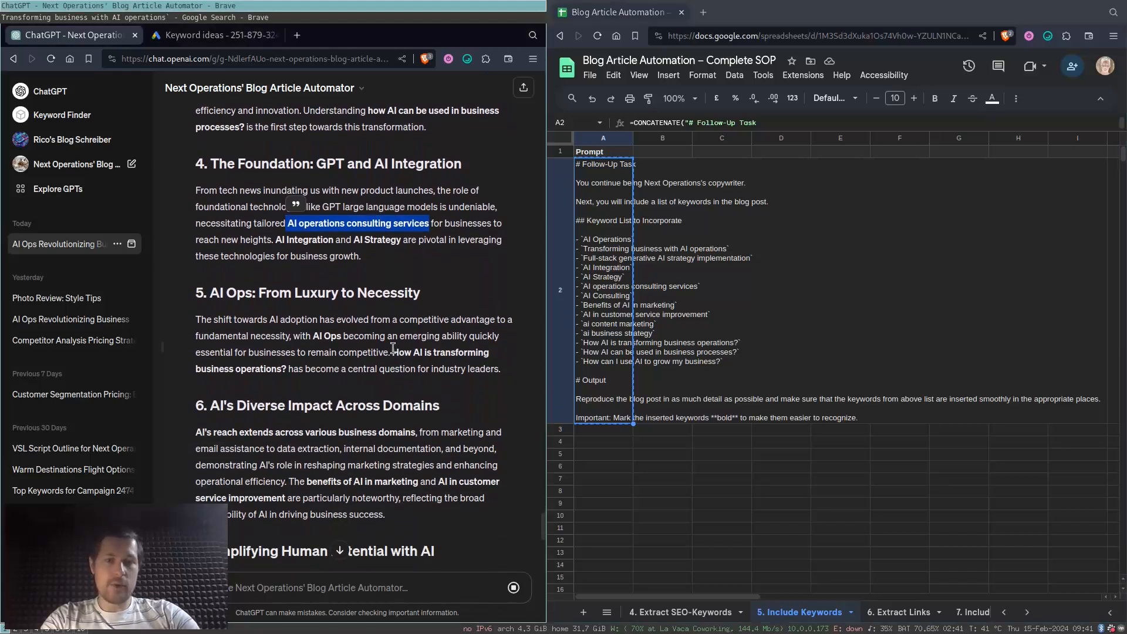
{"action": "left_click", "coordinate": [339, 562]}
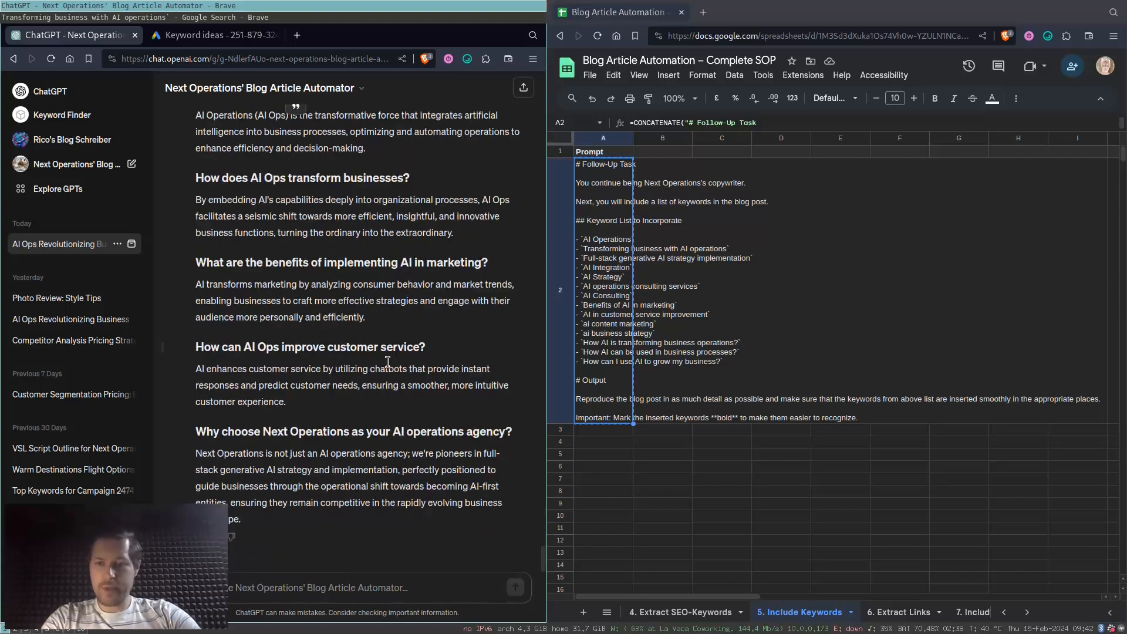
- Review the 6. Extract Links prompt and the titles and short descriptions in the Links sheet
{"action": "left_click", "coordinate": [904, 614]}
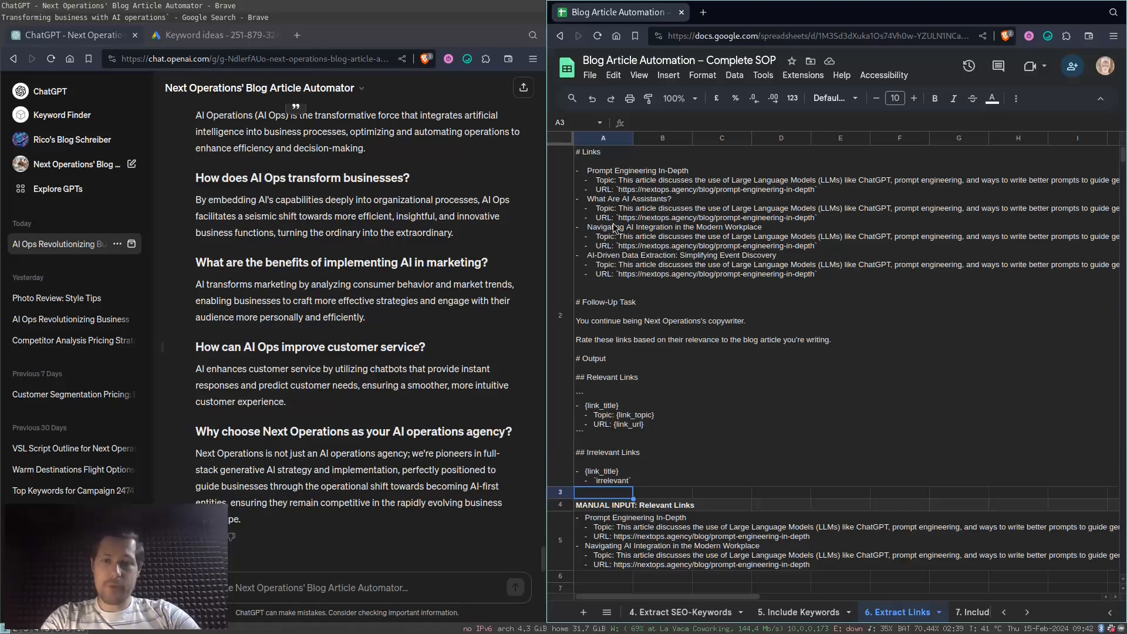
{"action": "scroll", "coordinate": [721, 616], "scroll_direction": "up", "scroll_amount": 1}
{"action": "scroll", "coordinate": [722, 616], "scroll_direction": "up", "scroll_amount": 3}
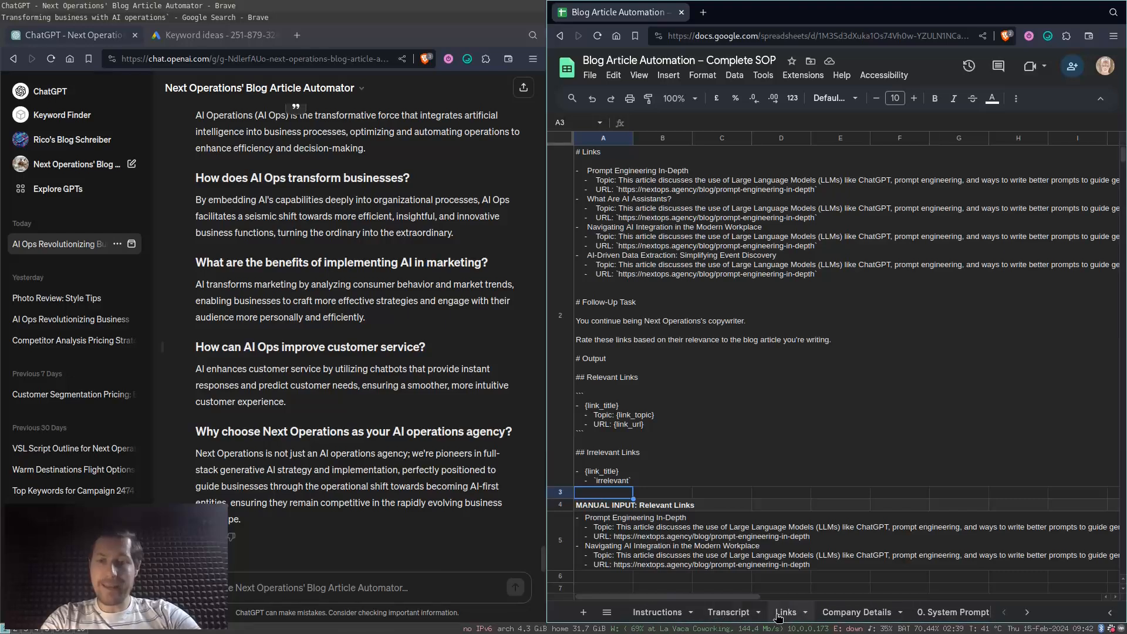
{"action": "left_click", "coordinate": [779, 617]}
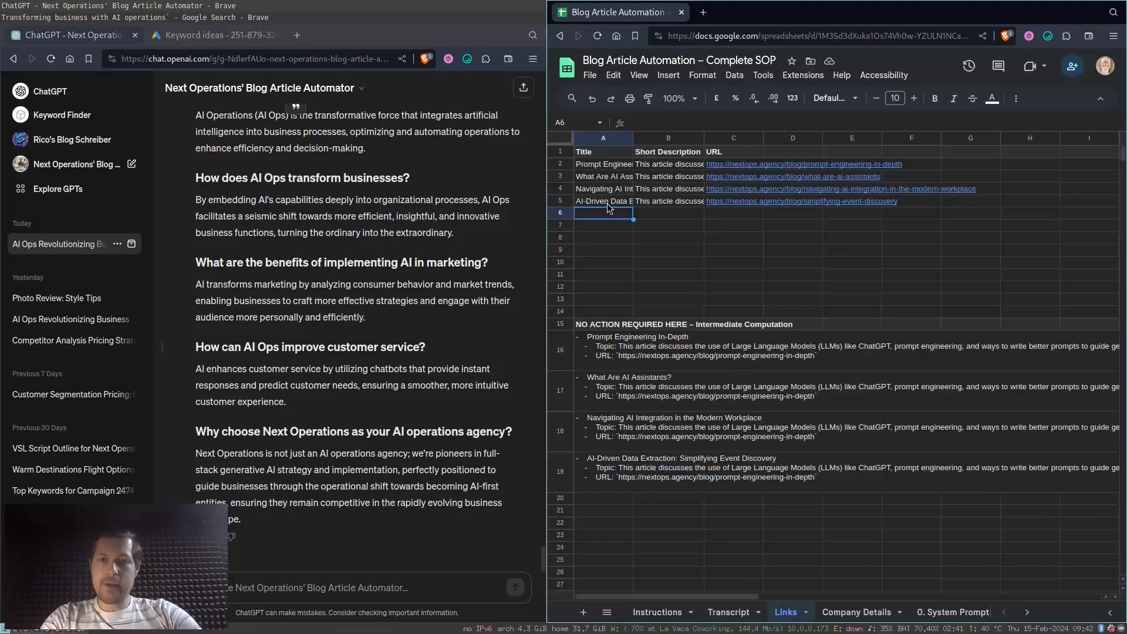
{"action": "left_click", "coordinate": [608, 169]}
{"action": "left_click_drag", "start_coordinate": [612, 192], "coordinate": [614, 205]}
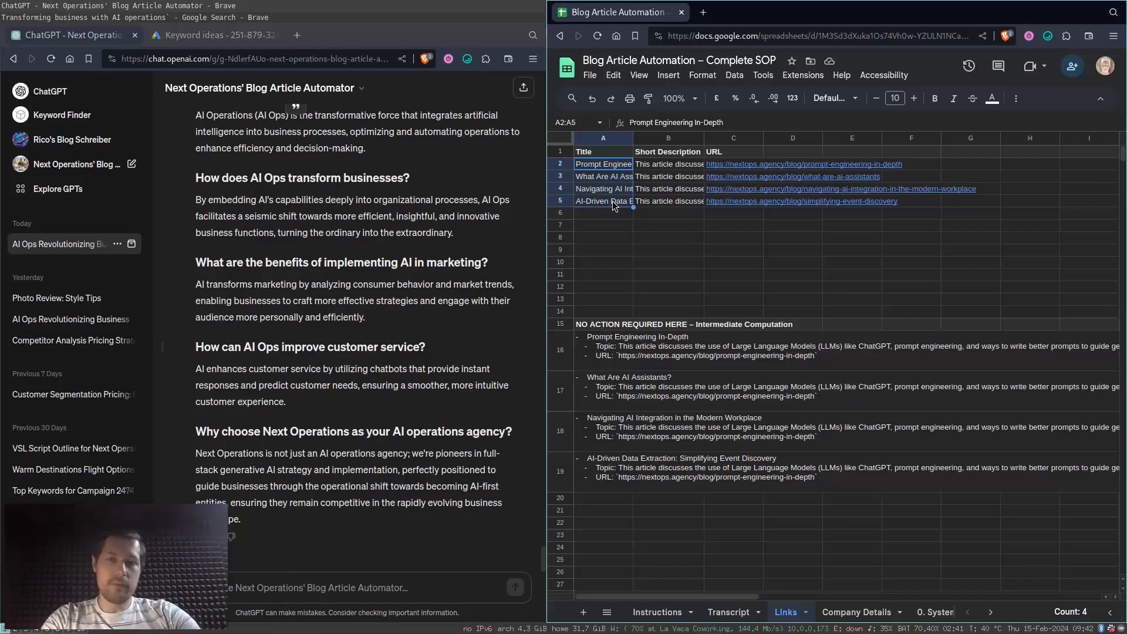
{"action": "left_click", "coordinate": [690, 168]}
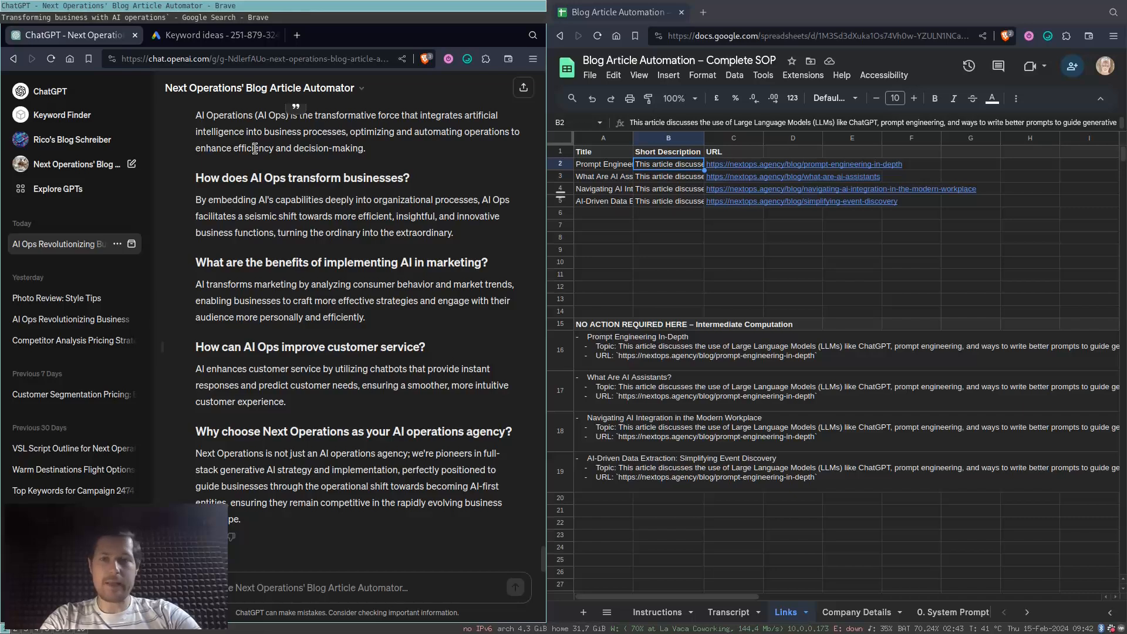
{"action": "left_click", "coordinate": [614, 203]}
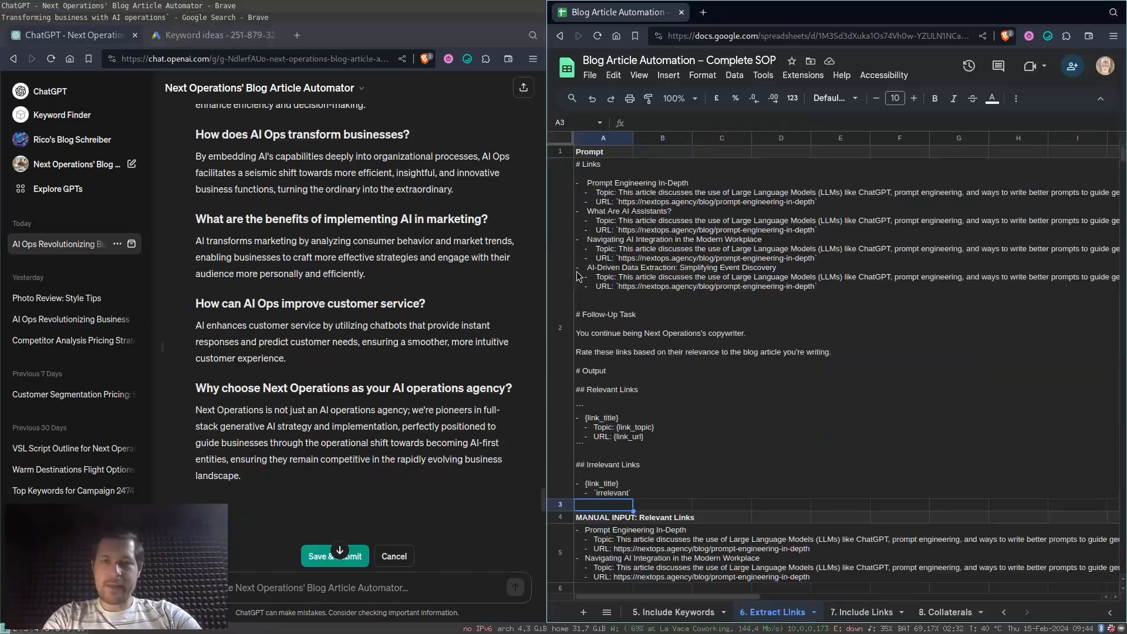
- Copy the prompt in A2 of 6. Extract Links and resubmit the ChatGPT message being edited with it
{"action": "left_click", "coordinate": [603, 241]}
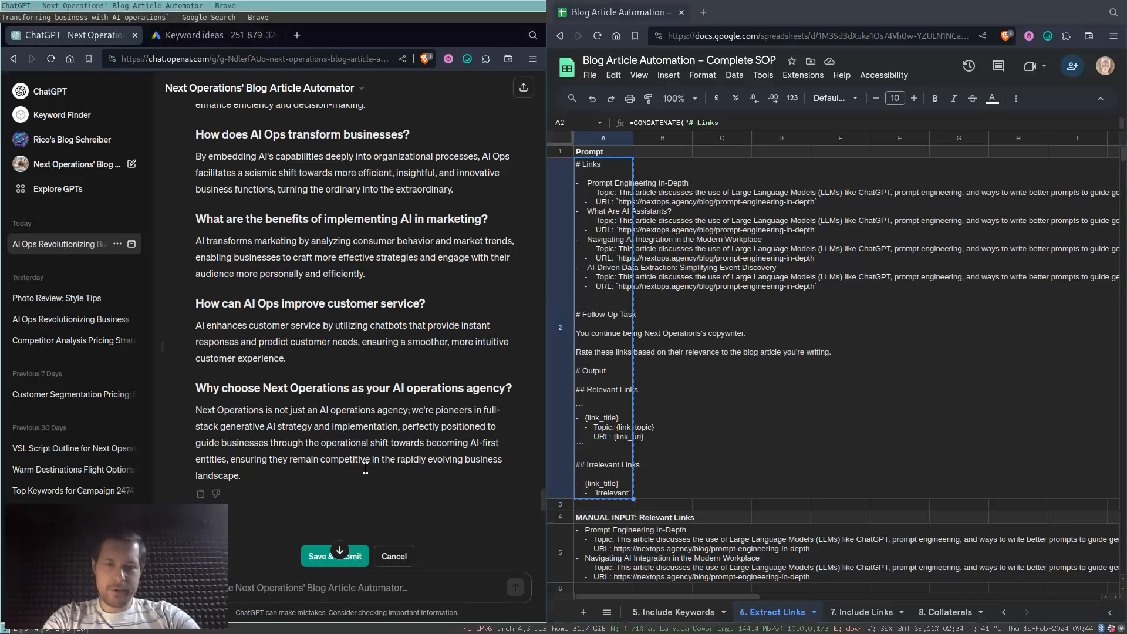
{"action": "left_click", "coordinate": [233, 551]}
{"action": "key", "text": "ctrl+v"}
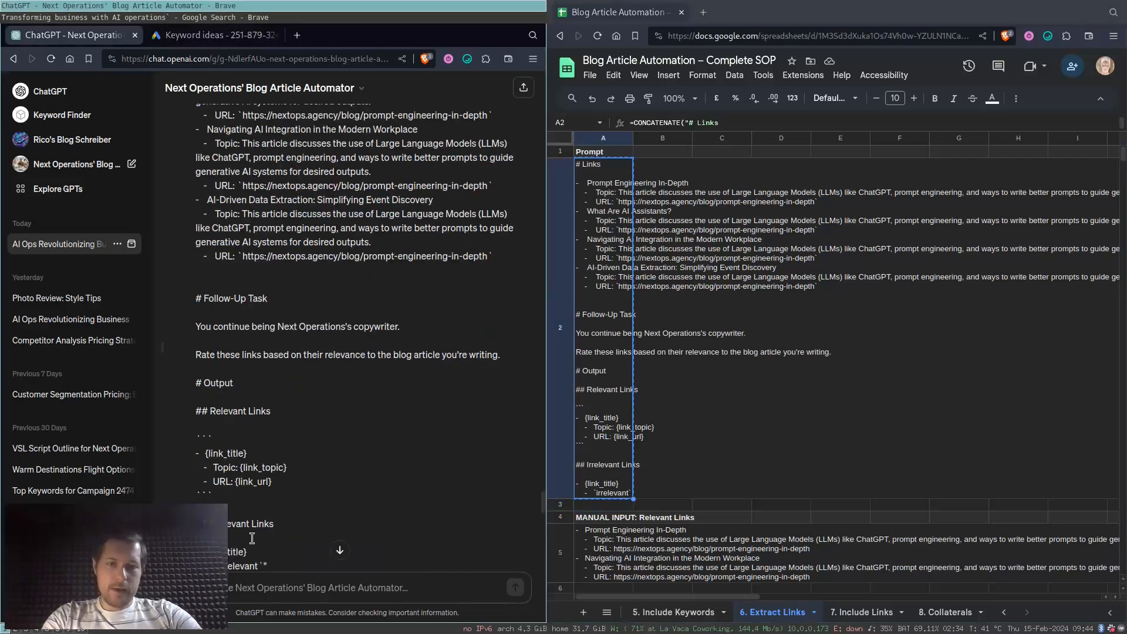
{"action": "scroll", "coordinate": [270, 543], "scroll_direction": "down", "scroll_amount": 2}
{"action": "left_click", "coordinate": [312, 529]}
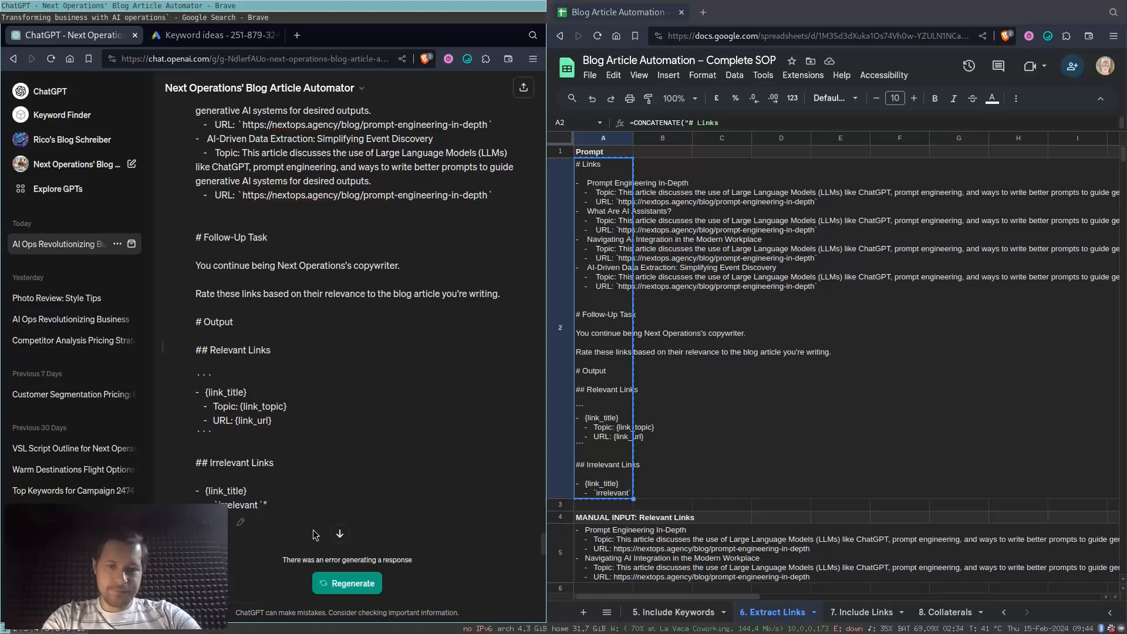
{"action": "left_click", "coordinate": [339, 550]}
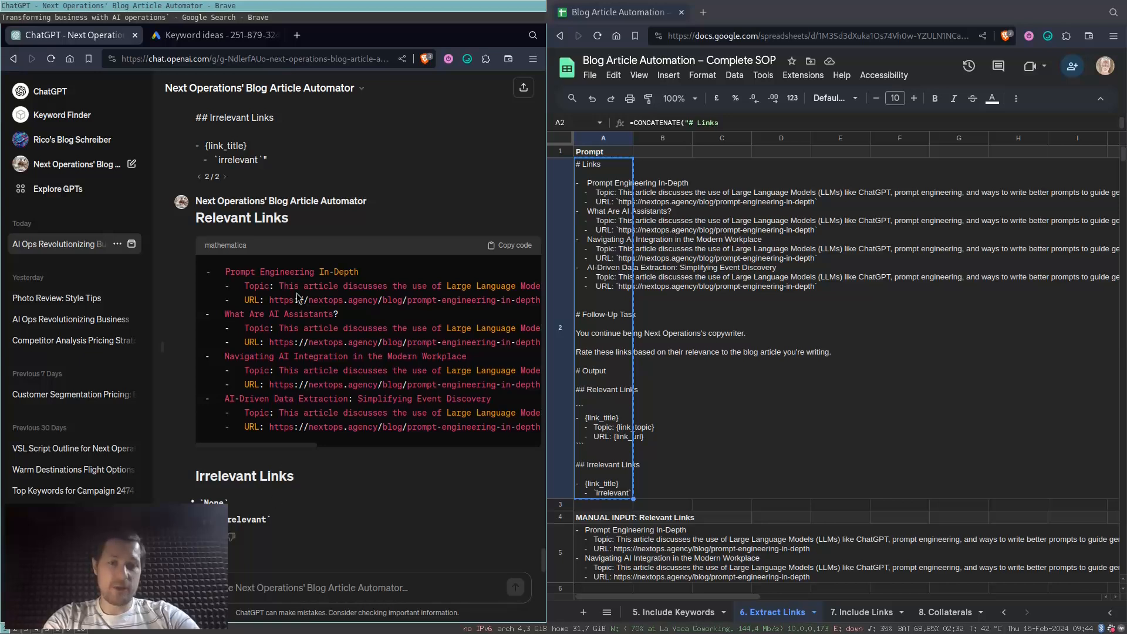
- Copy the generated Relevant Links list and paste it as one block into cell A5 of the 6. Extract Links sheet
{"action": "left_click_drag", "start_coordinate": [226, 271], "coordinate": [332, 437]}
{"action": "left_click", "coordinate": [333, 402]}
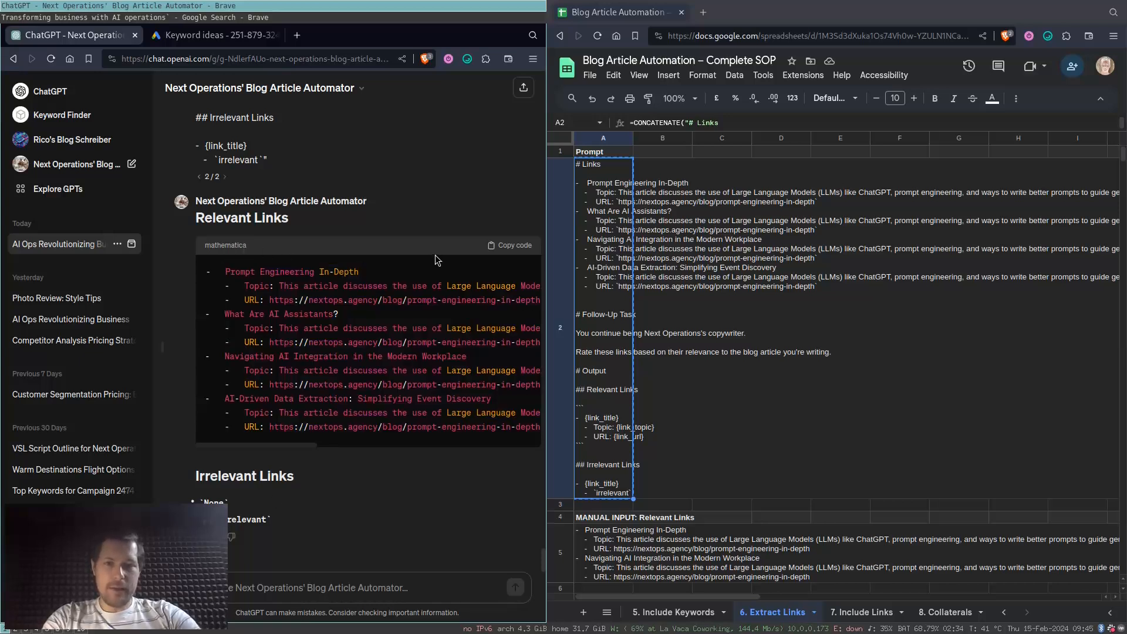
{"action": "left_click", "coordinate": [494, 250]}
{"action": "scroll", "coordinate": [622, 528], "scroll_direction": "down", "scroll_amount": 10}
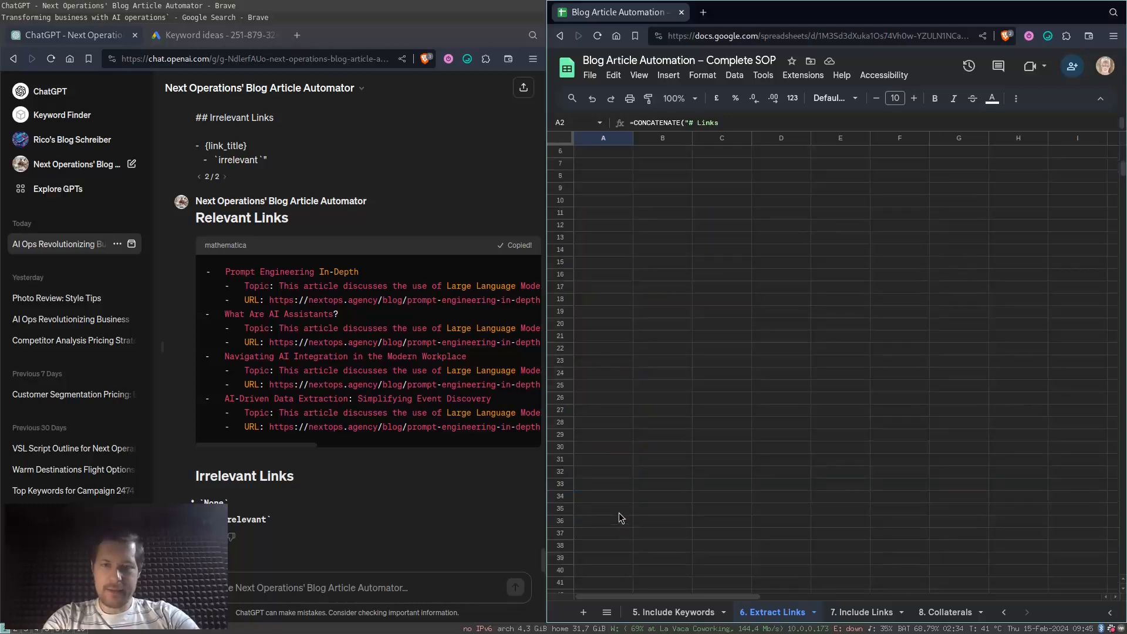
{"action": "scroll", "coordinate": [603, 353], "scroll_direction": "up", "scroll_amount": 10}
{"action": "left_click", "coordinate": [618, 552]}
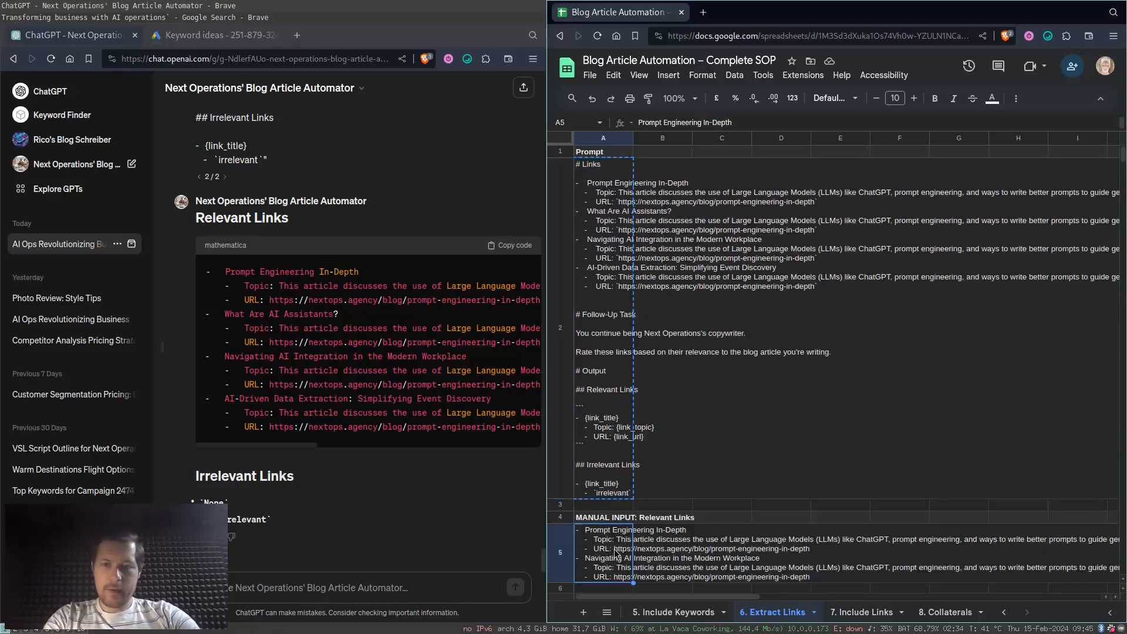
{"action": "key", "text": "ctrl+v"}
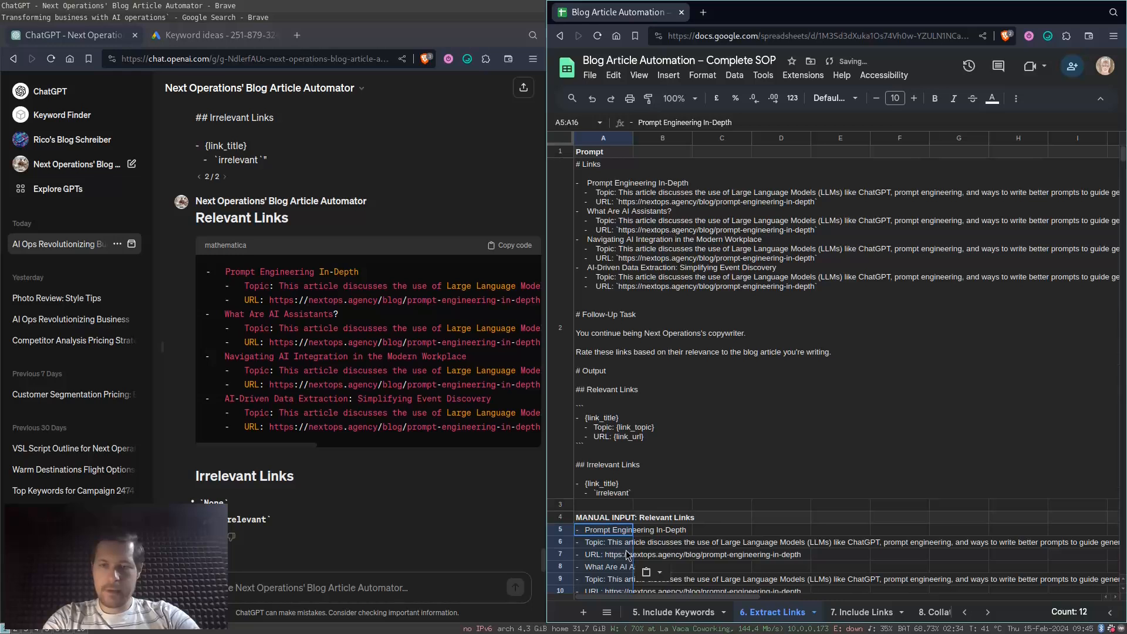
{"action": "key", "text": "ctrl+z"}
{"action": "key", "text": "Return"}
{"action": "key", "text": "ctrl+v"}
{"action": "key", "text": "Return"}
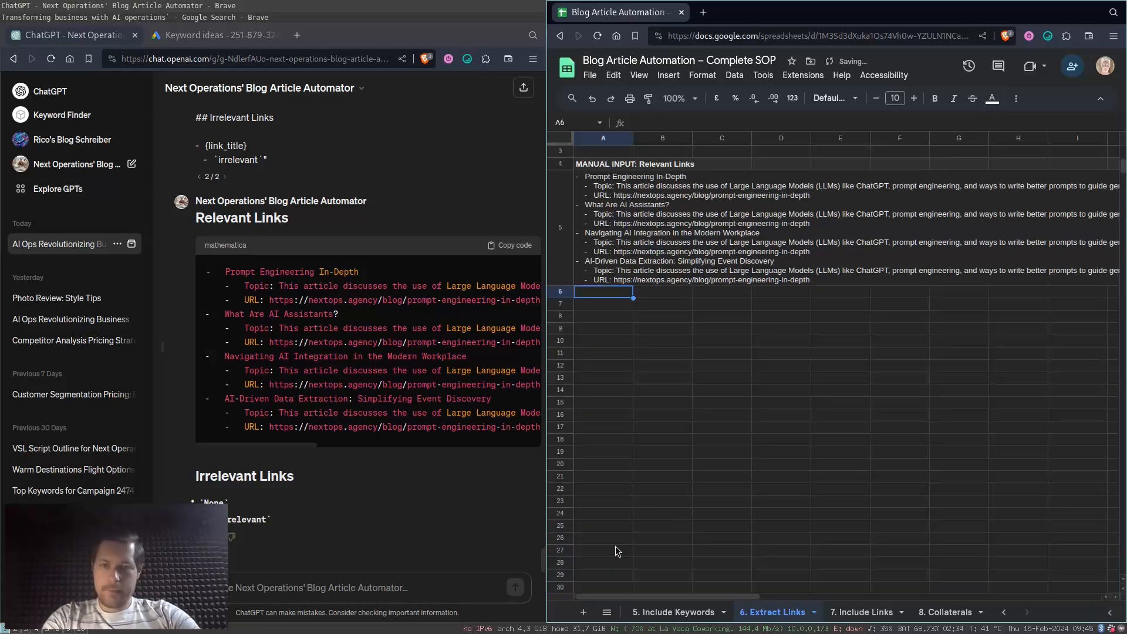
{"action": "left_click", "coordinate": [608, 234]}
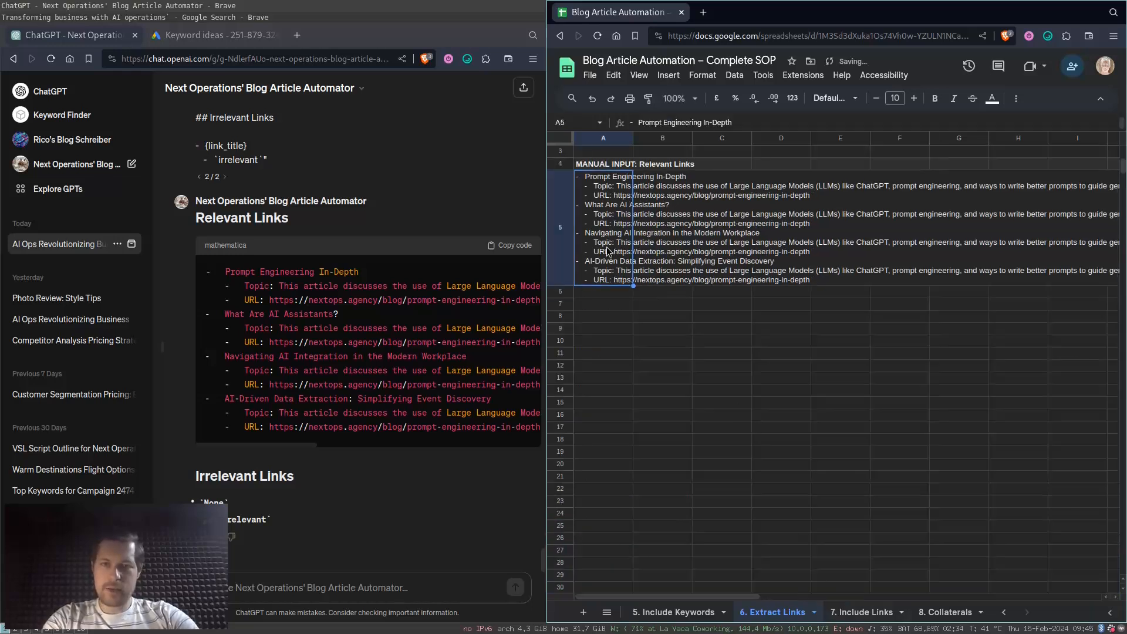
- Copy the prompt in A2 of the 7. Include Links sheet into the ChatGPT blog article conversation
{"action": "left_click", "coordinate": [861, 611]}
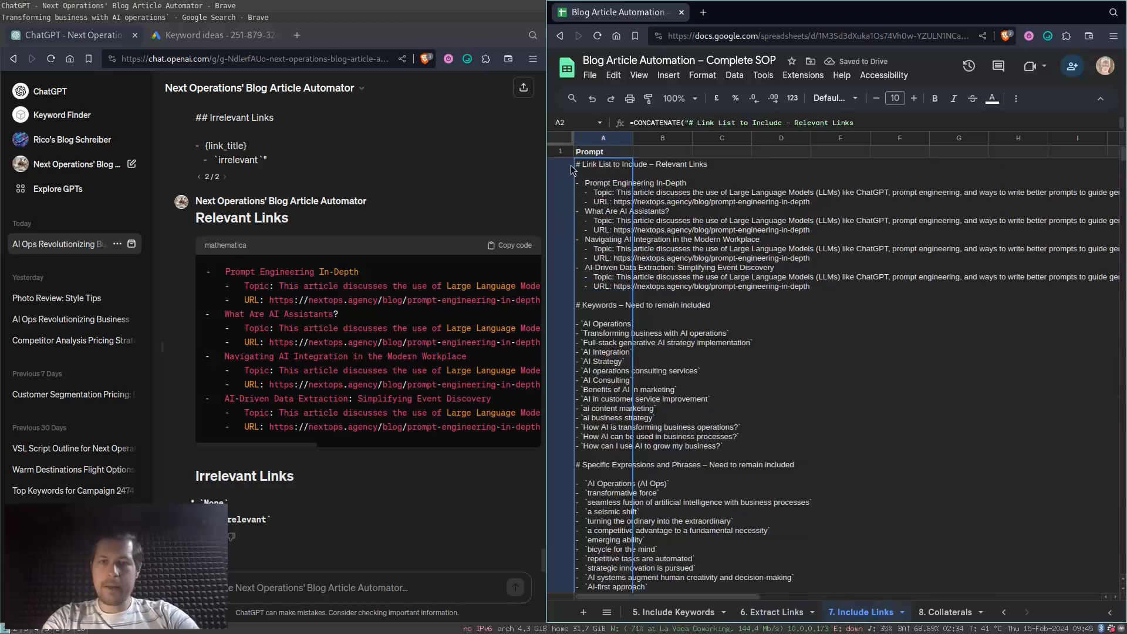
{"action": "key", "text": "ctrl+c"}
{"action": "key", "text": "super+Left"}
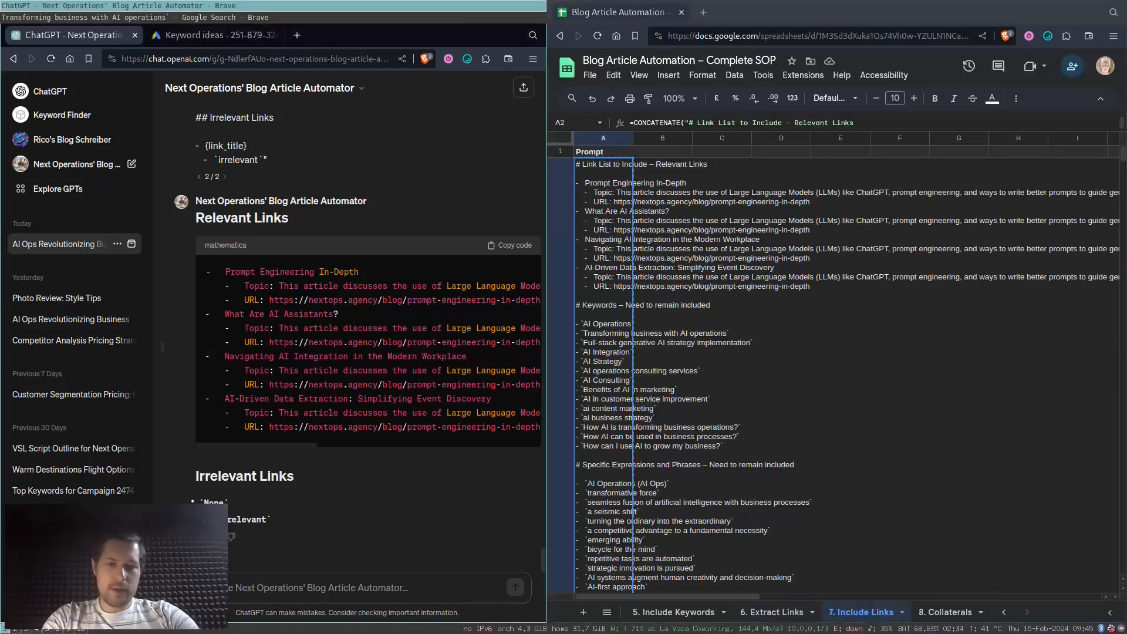
{"action": "key", "text": "ctrl+v"}
{"action": "key", "text": "Return"}
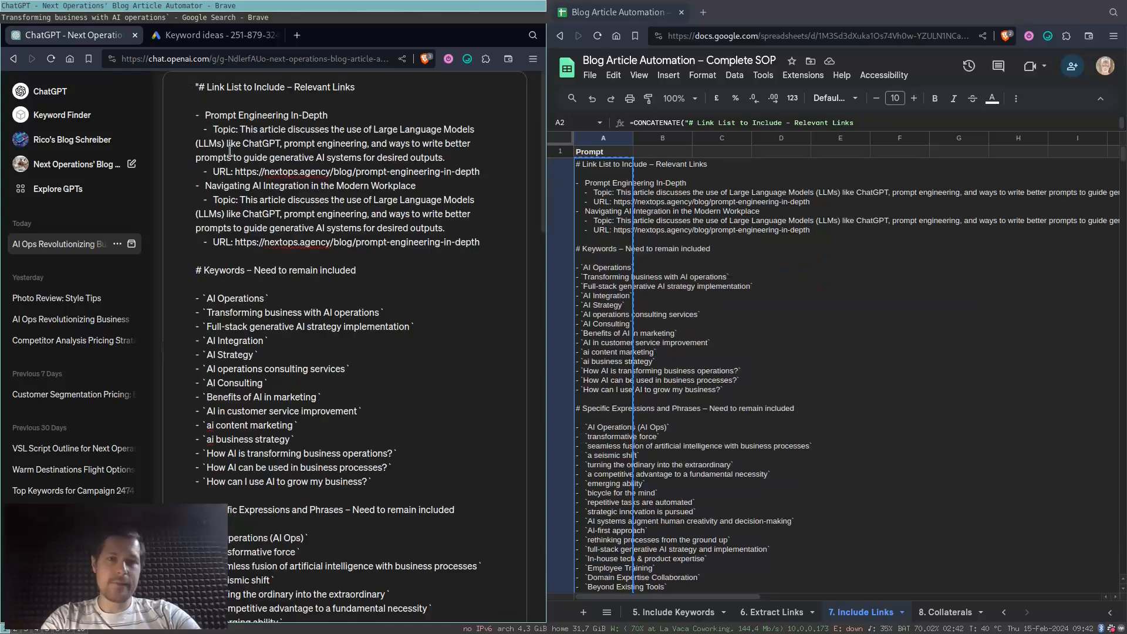
- Check the relevant links, keywords and specific phrases in the pasted prompt and send it
{"action": "left_click_drag", "start_coordinate": [204, 114], "coordinate": [241, 236]}
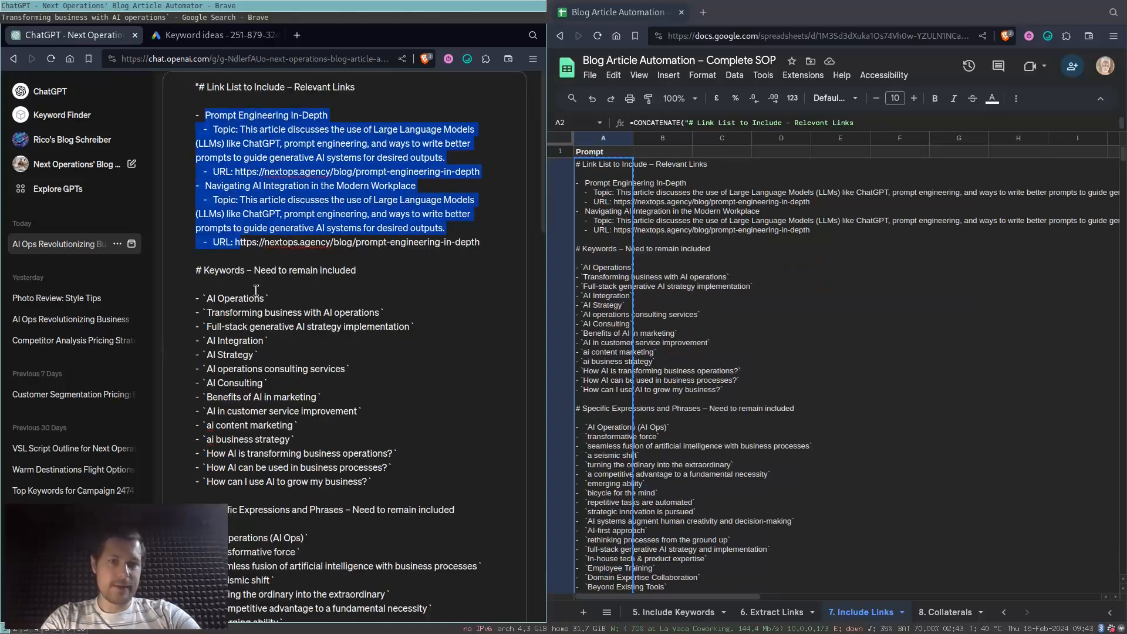
{"action": "left_click_drag", "start_coordinate": [235, 298], "coordinate": [238, 452]}
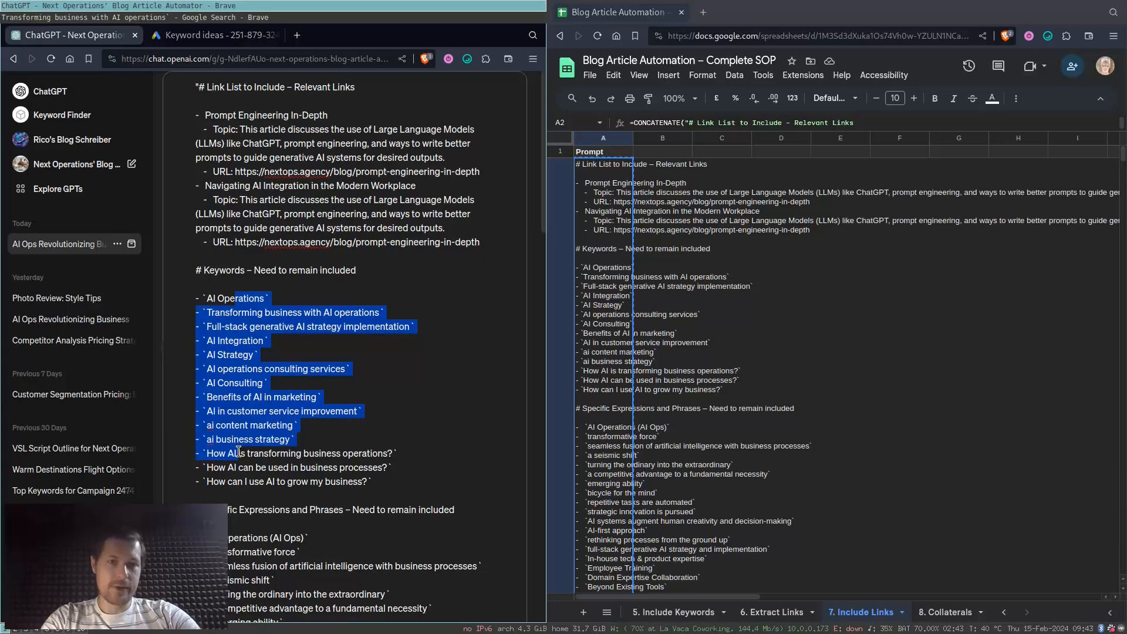
{"action": "scroll", "coordinate": [239, 452], "scroll_direction": "down", "scroll_amount": 3}
{"action": "left_click", "coordinate": [236, 387]}
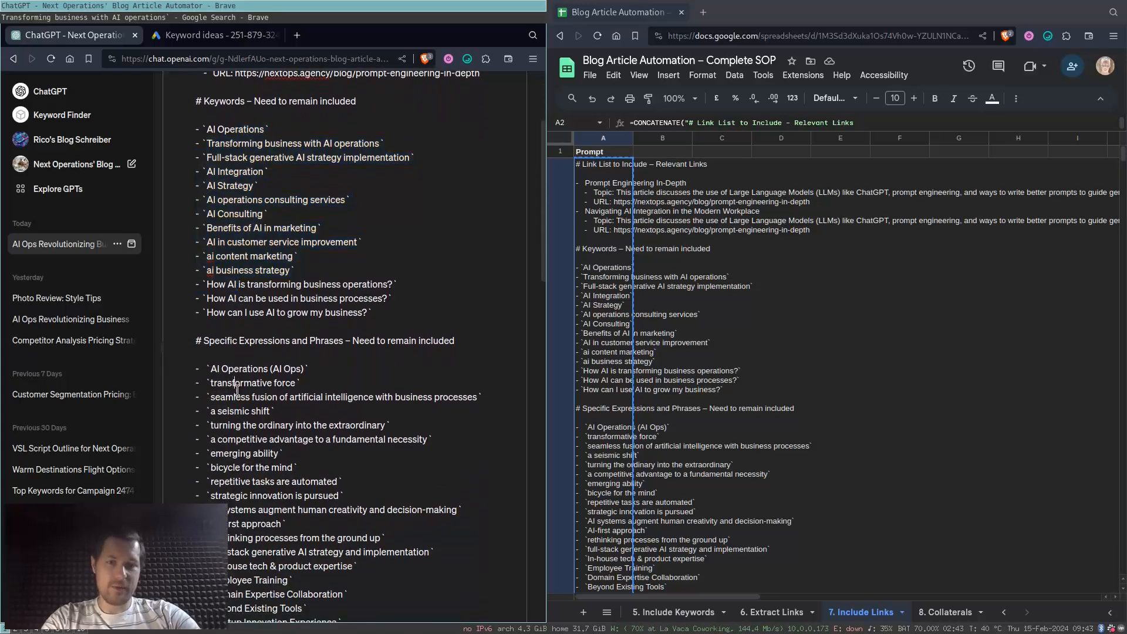
{"action": "left_click_drag", "start_coordinate": [237, 388], "coordinate": [278, 502]}
{"action": "scroll", "coordinate": [357, 472], "scroll_direction": "down", "scroll_amount": 10}
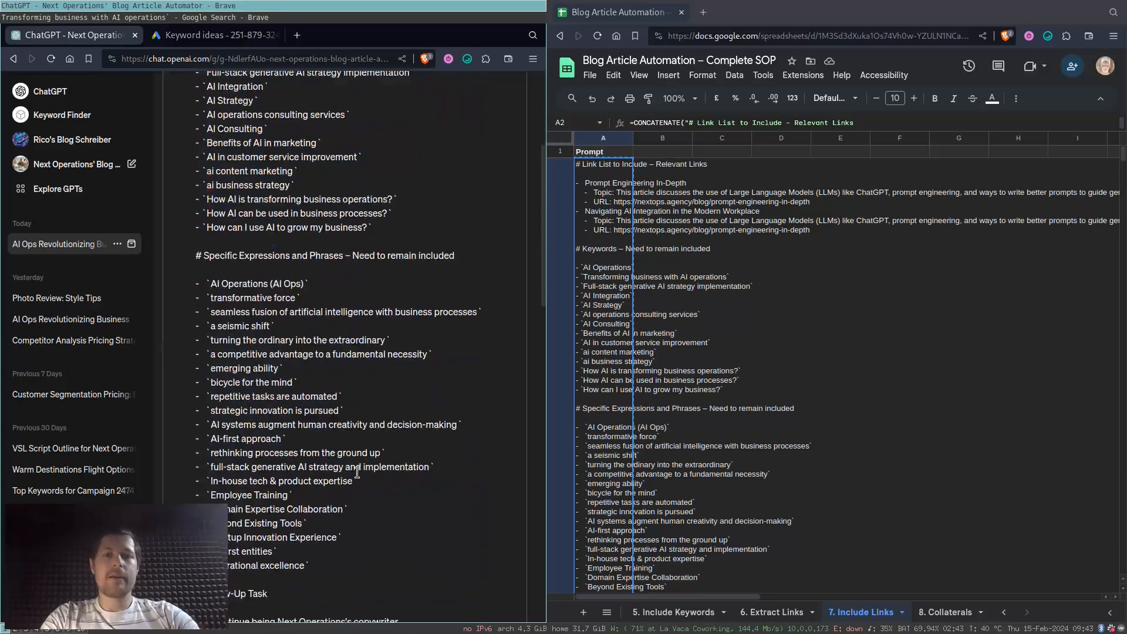
{"action": "scroll", "coordinate": [357, 472], "scroll_direction": "down", "scroll_amount": 10}
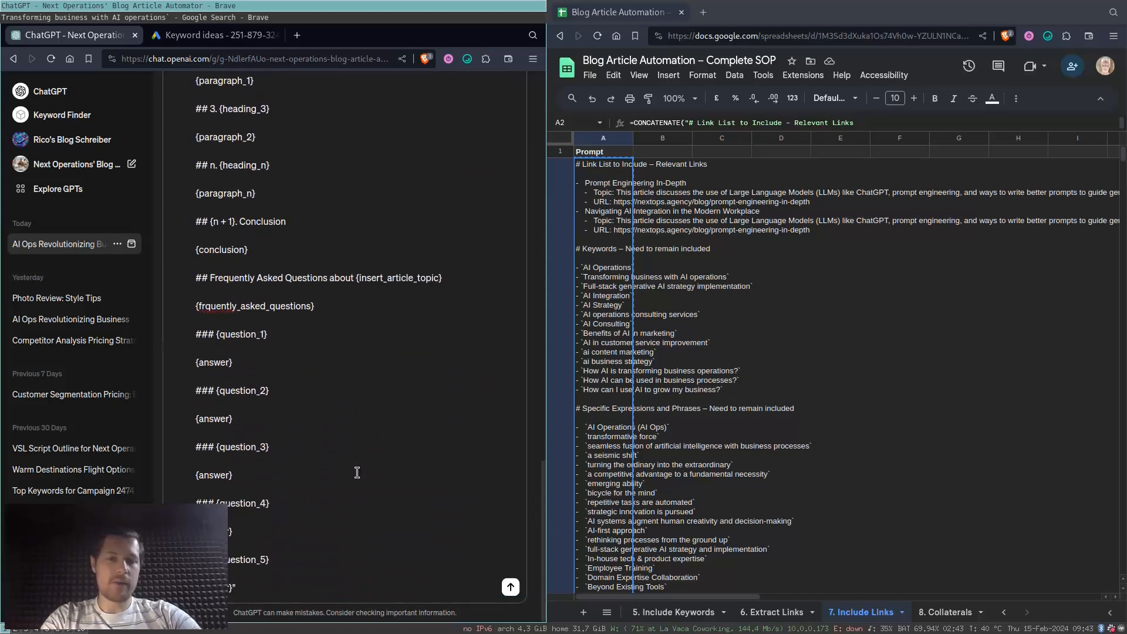
{"action": "key", "text": "Return"}
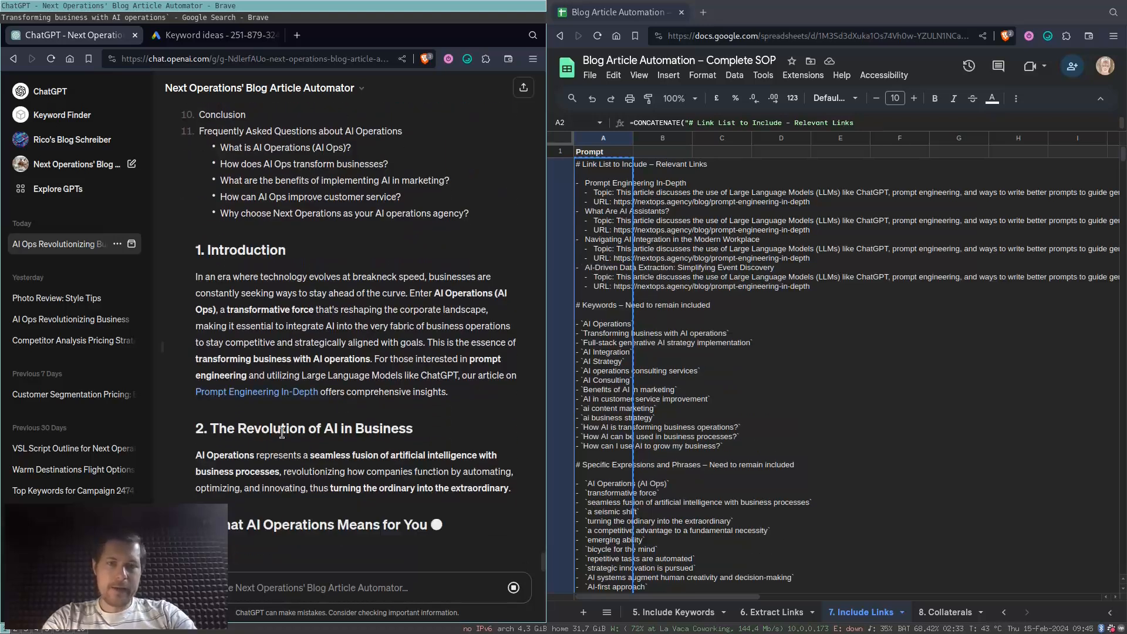
- Check the regenerated article for embedded article links, such as "Prompt Engineering In-Depth" and "What Are AI Assistants?"
{"action": "scroll", "coordinate": [352, 352], "scroll_direction": "up", "scroll_amount": 2}
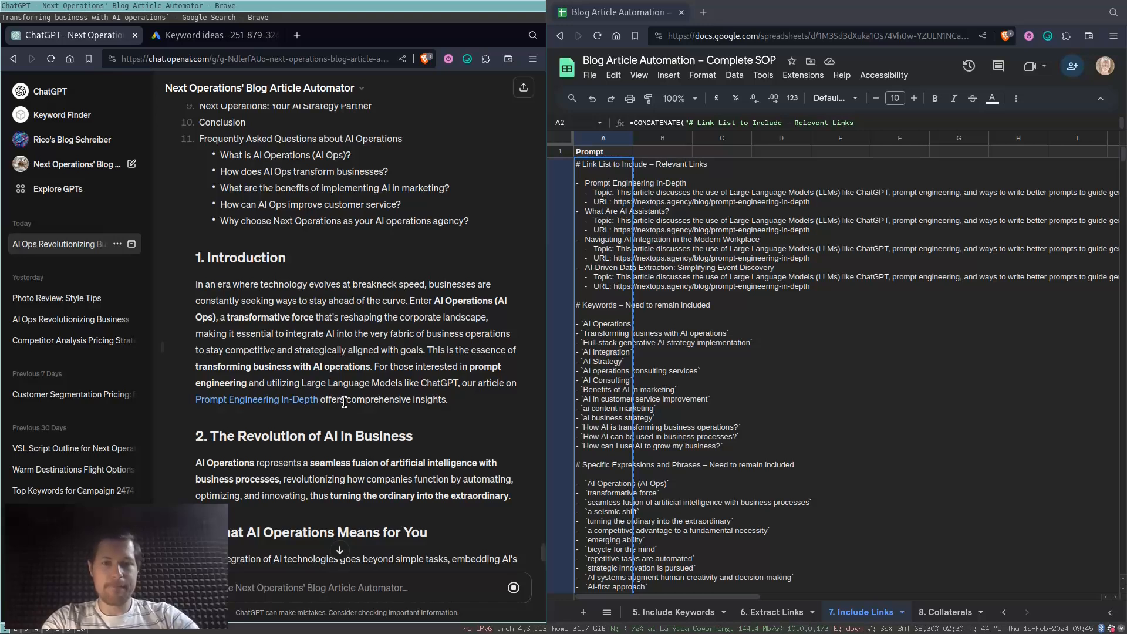
{"action": "left_click_drag", "start_coordinate": [344, 403], "coordinate": [302, 383]}
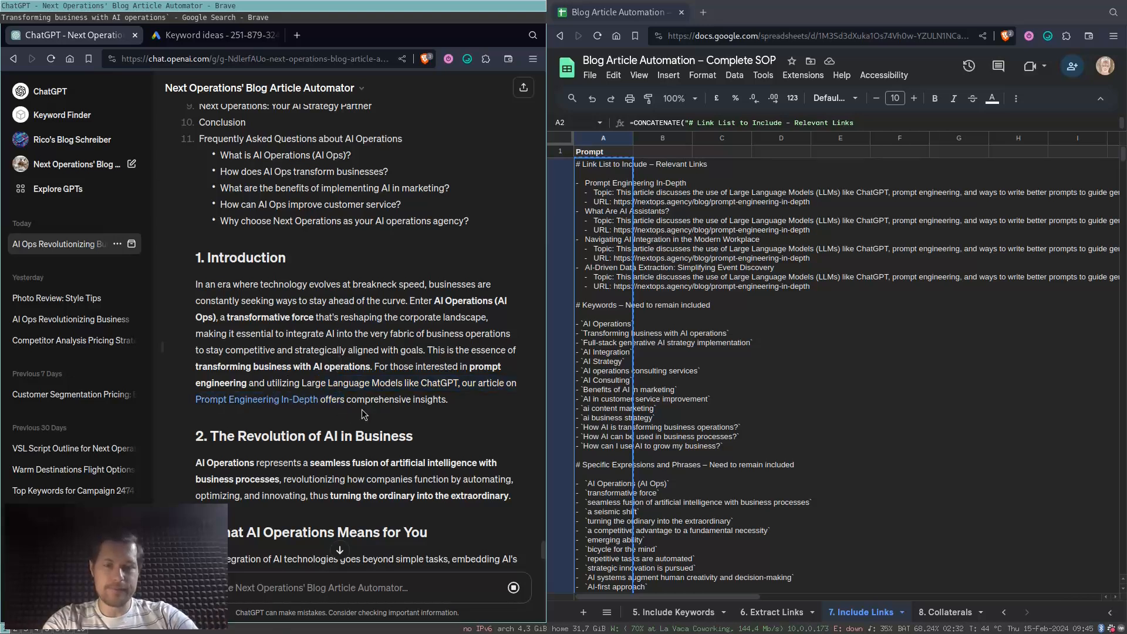
{"action": "scroll", "coordinate": [361, 410], "scroll_direction": "down", "scroll_amount": 6}
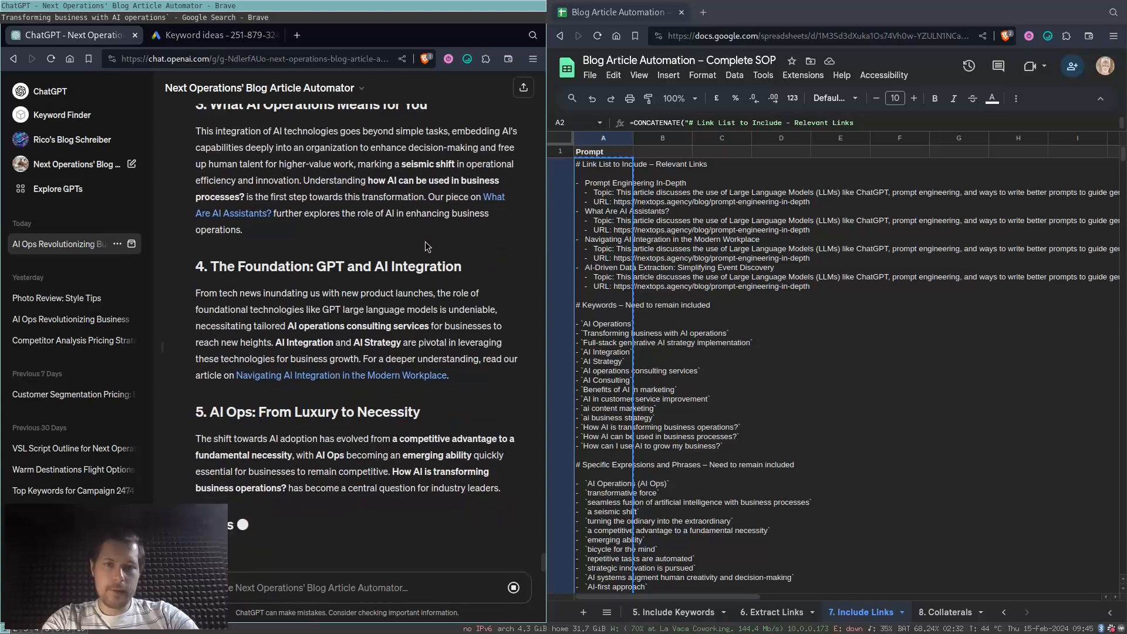
{"action": "scroll", "coordinate": [422, 237], "scroll_direction": "up", "scroll_amount": 1}
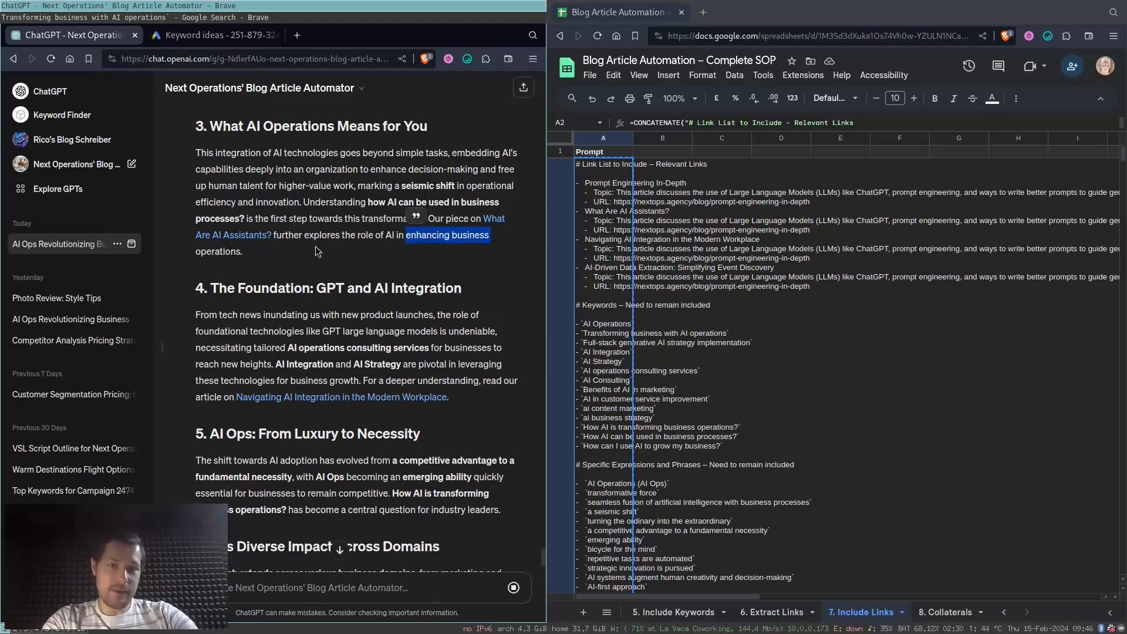
{"action": "scroll", "coordinate": [282, 248], "scroll_direction": "down", "scroll_amount": 3}
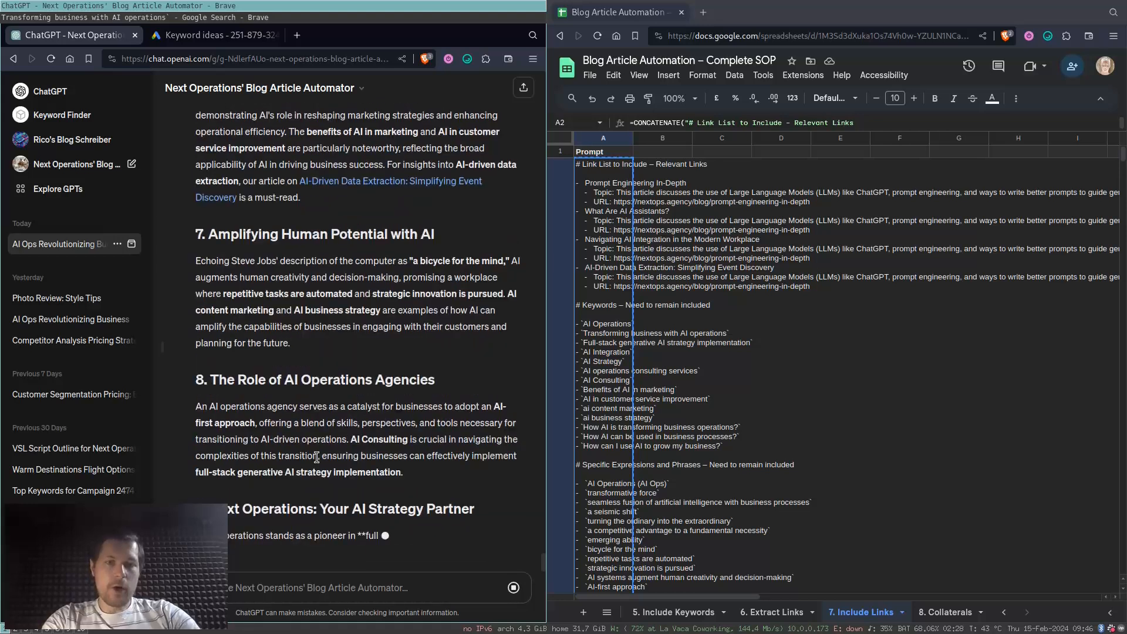
{"action": "scroll", "coordinate": [317, 458], "scroll_direction": "up", "scroll_amount": 2}
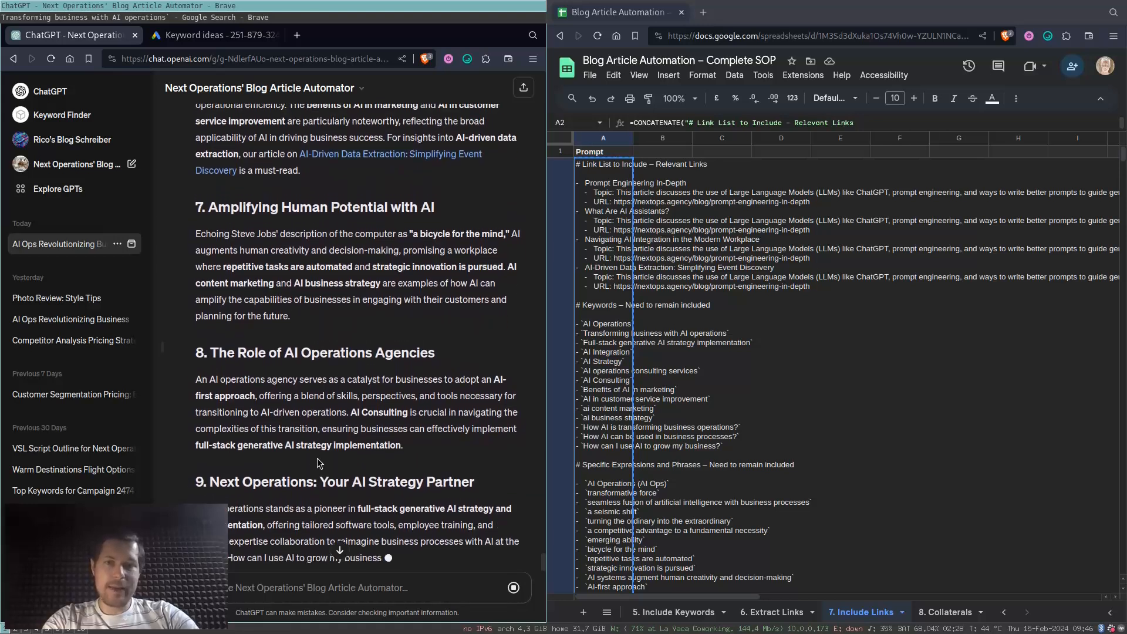
- Compare the article's bolded "full-stack generative AI strategy implementation" with the lists in 5. Include Keywords and 2. Phrase Extraction
{"action": "left_click", "coordinate": [687, 612]}
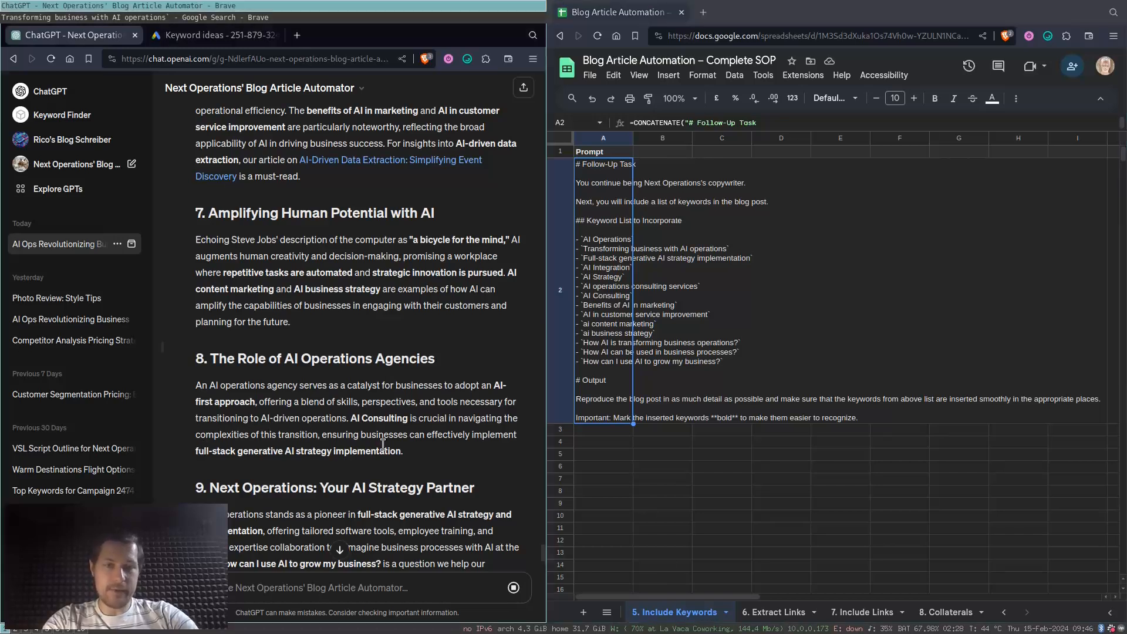
{"action": "left_click_drag", "start_coordinate": [390, 451], "coordinate": [204, 450]}
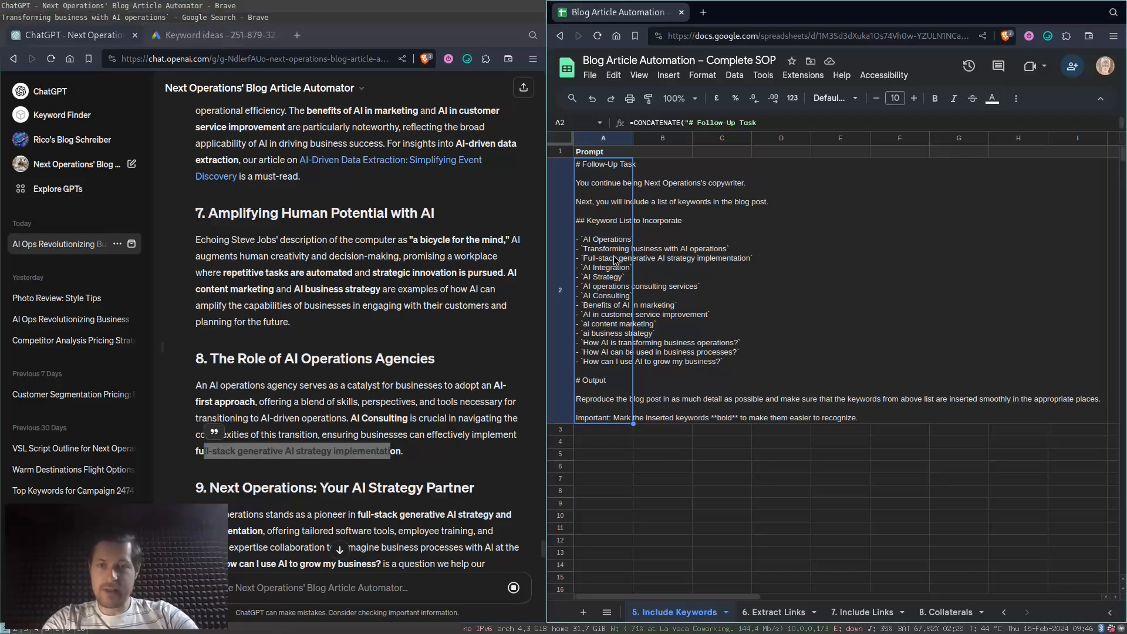
{"action": "left_click", "coordinate": [400, 395]}
{"action": "scroll", "coordinate": [679, 619], "scroll_direction": "up", "scroll_amount": 5}
{"action": "scroll", "coordinate": [681, 620], "scroll_direction": "up", "scroll_amount": 1}
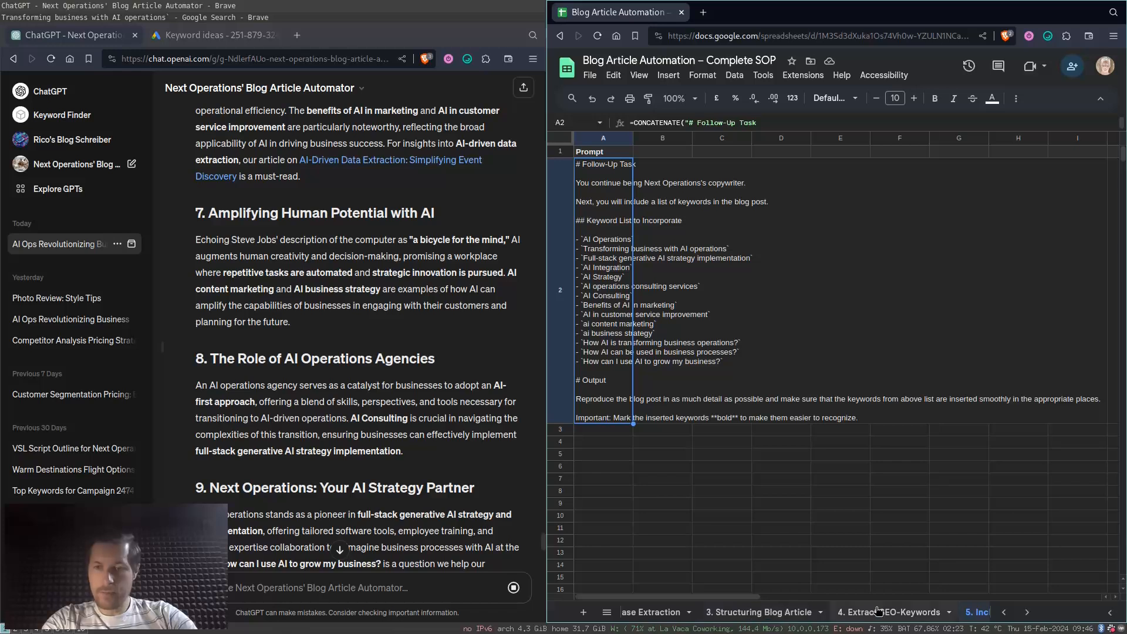
{"action": "left_click", "coordinate": [640, 611]}
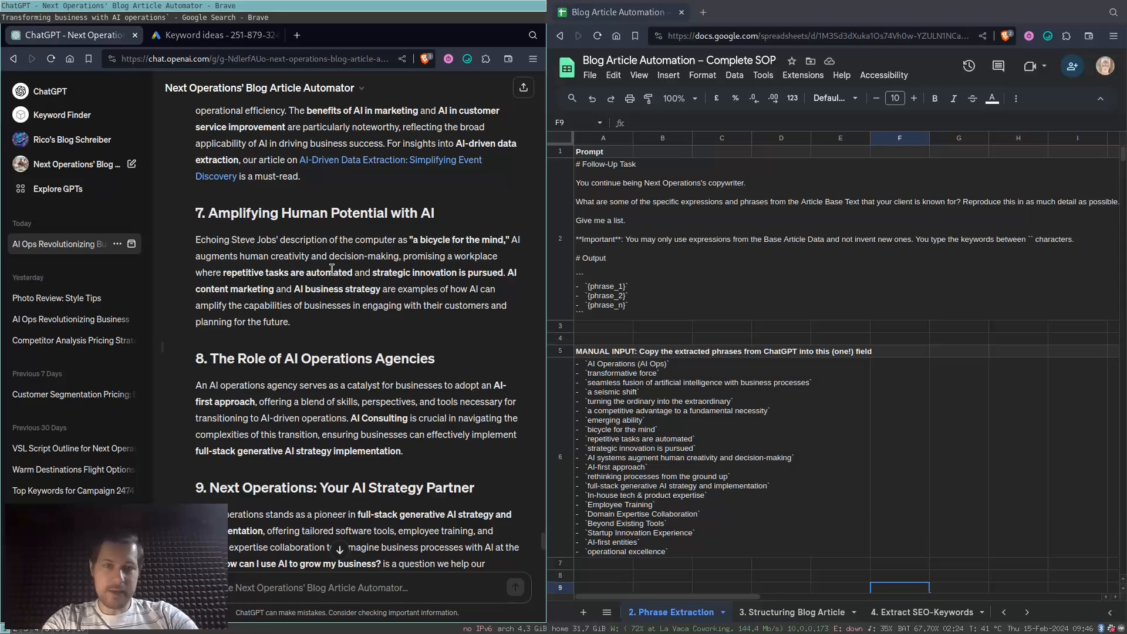
- Check the article's phrase "repetitive tasks are automated" against the extracted phrases and review the remaining sections, FAQ and introduction for bolded phrases
{"action": "left_click_drag", "start_coordinate": [199, 271], "coordinate": [352, 273]}
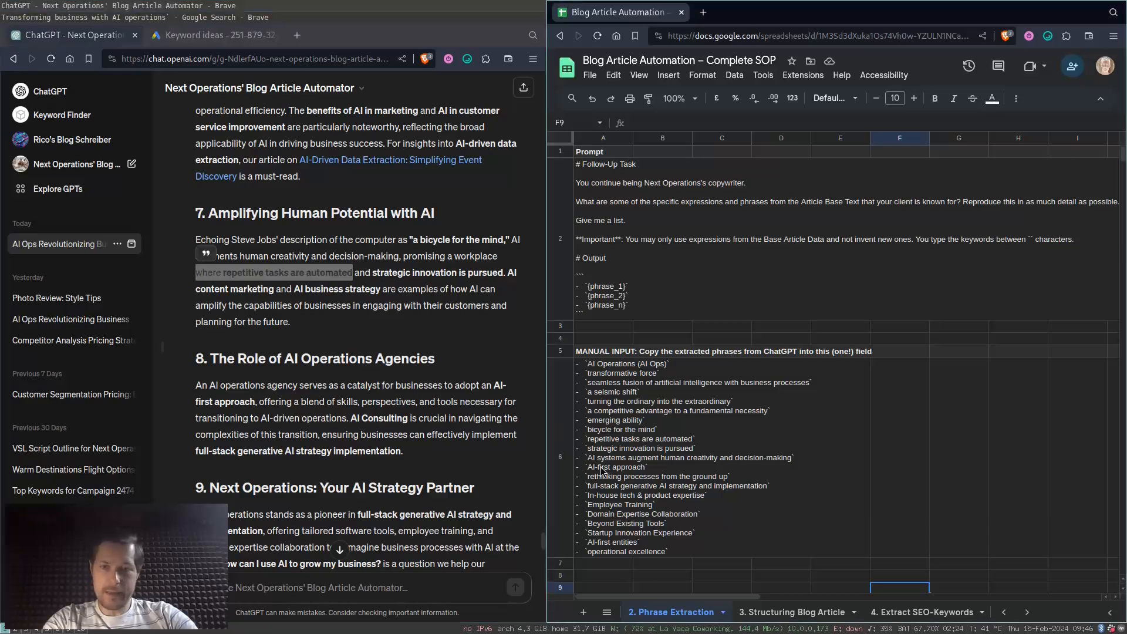
{"action": "left_click", "coordinate": [425, 400]}
{"action": "scroll", "coordinate": [425, 401], "scroll_direction": "down", "scroll_amount": 3}
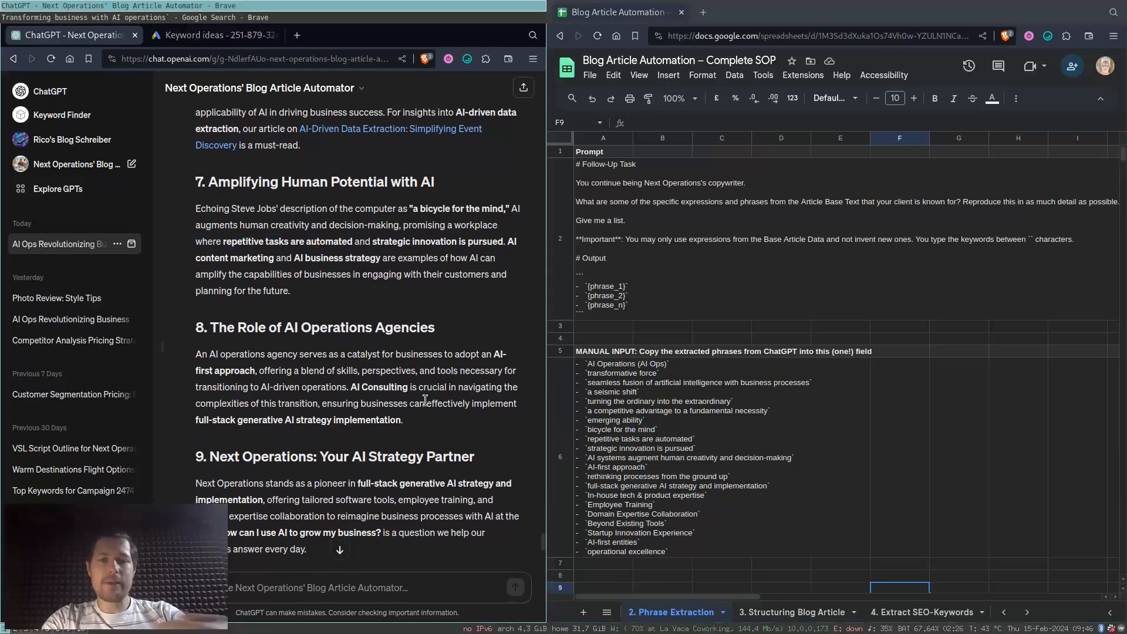
{"action": "scroll", "coordinate": [425, 400], "scroll_direction": "down", "scroll_amount": 3}
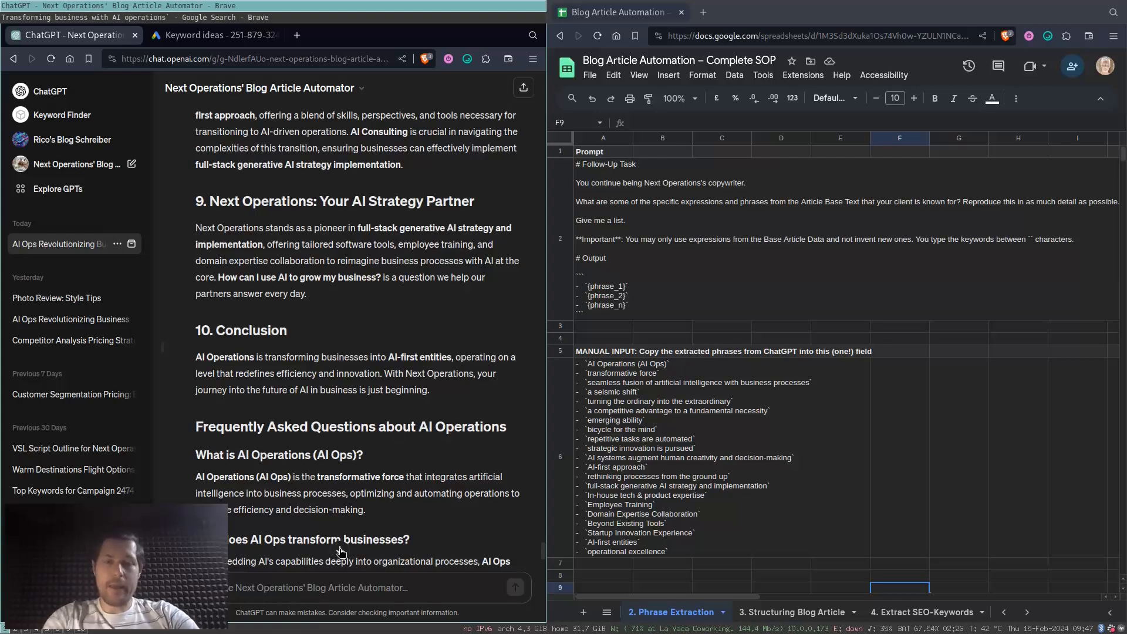
{"action": "scroll", "coordinate": [340, 550], "scroll_direction": "down", "scroll_amount": 7}
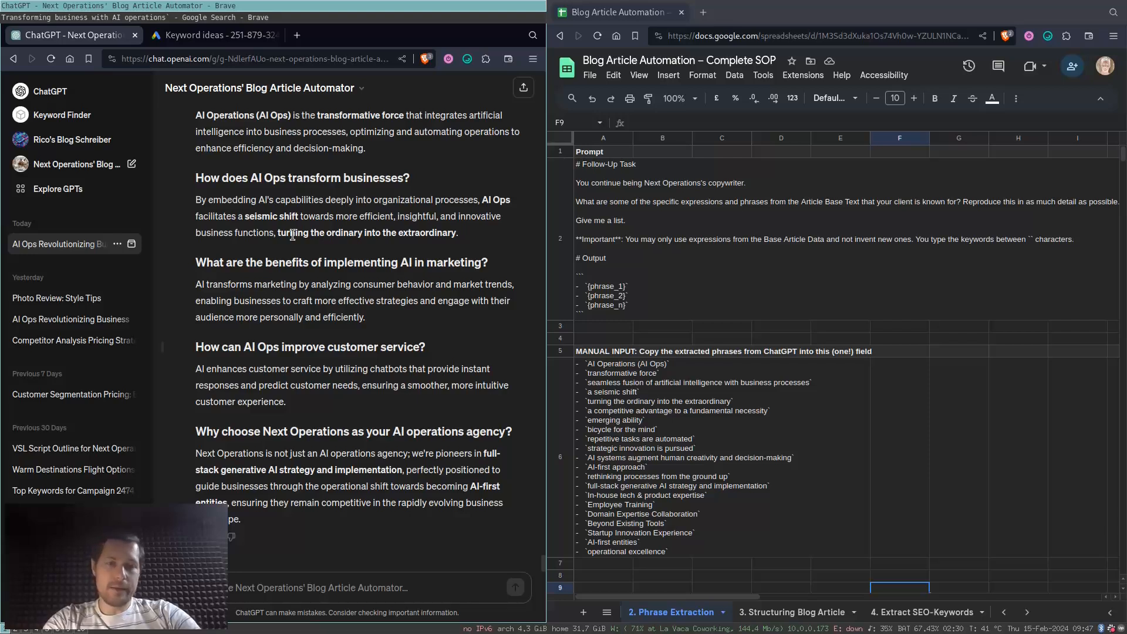
{"action": "scroll", "coordinate": [352, 329], "scroll_direction": "up", "scroll_amount": 15}
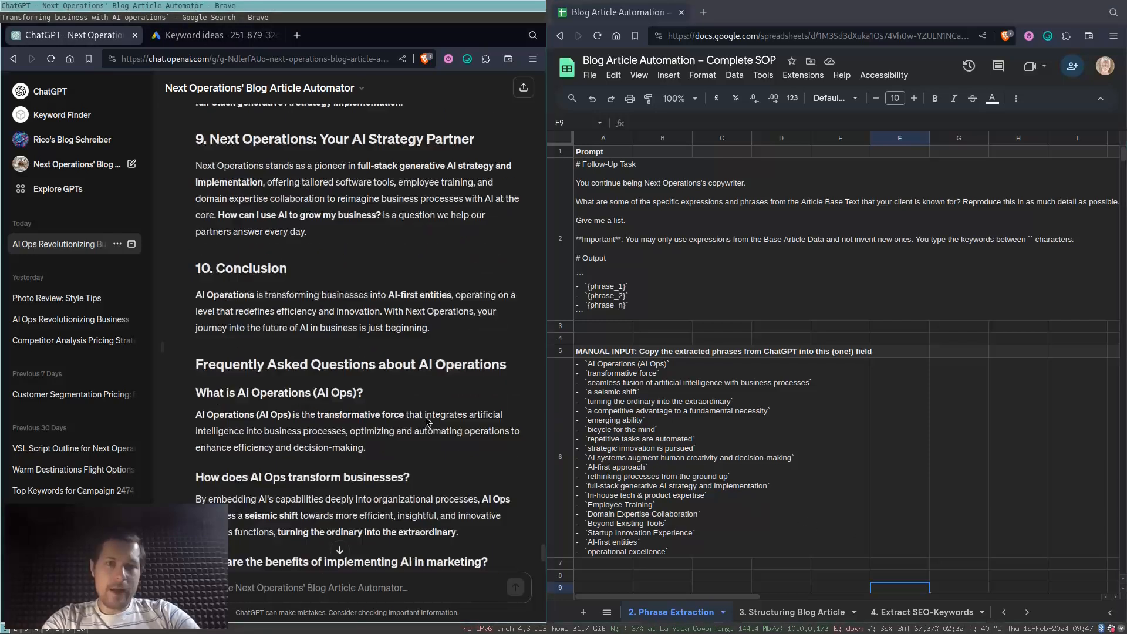
{"action": "scroll", "coordinate": [426, 421], "scroll_direction": "up", "scroll_amount": 15}
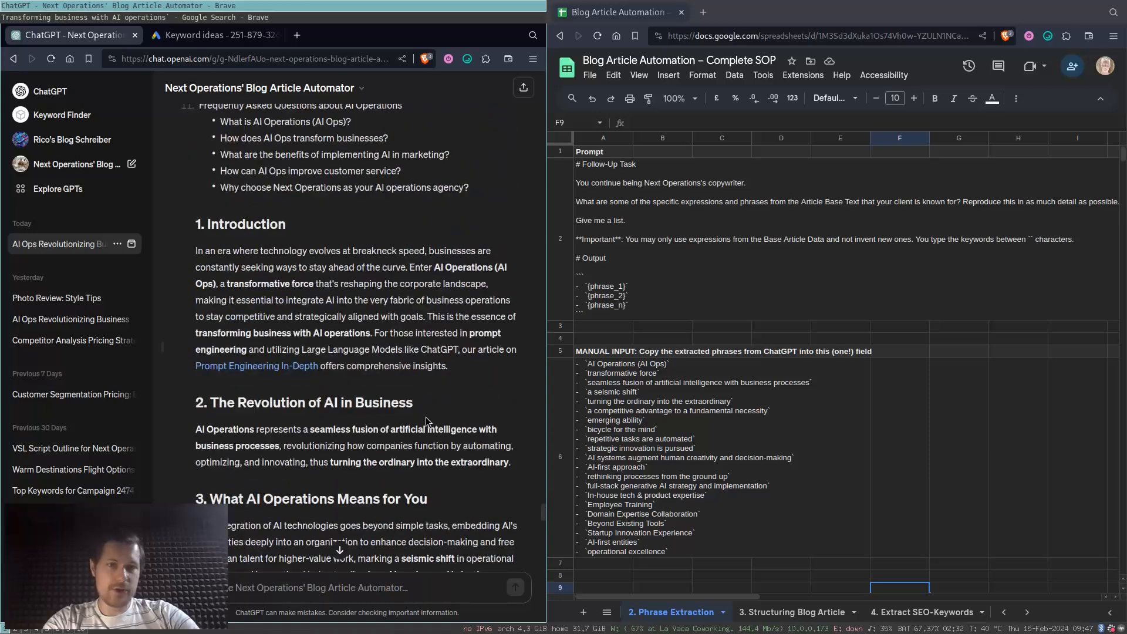
{"action": "scroll", "coordinate": [426, 421], "scroll_direction": "down", "scroll_amount": 5}
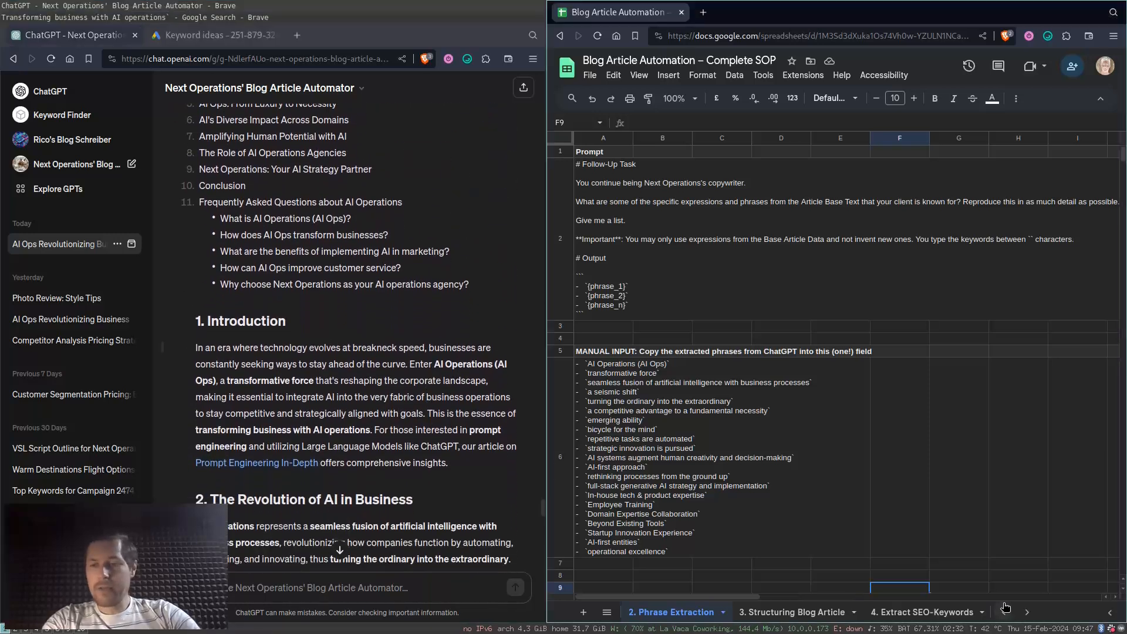
- Copy the prompt in A2 of the 8. Collaterals sheet into the ChatGPT blog article conversation and send it
{"action": "left_click", "coordinate": [1028, 612]}
{"action": "left_click", "coordinate": [1029, 613]}
{"action": "left_click", "coordinate": [1034, 616]}
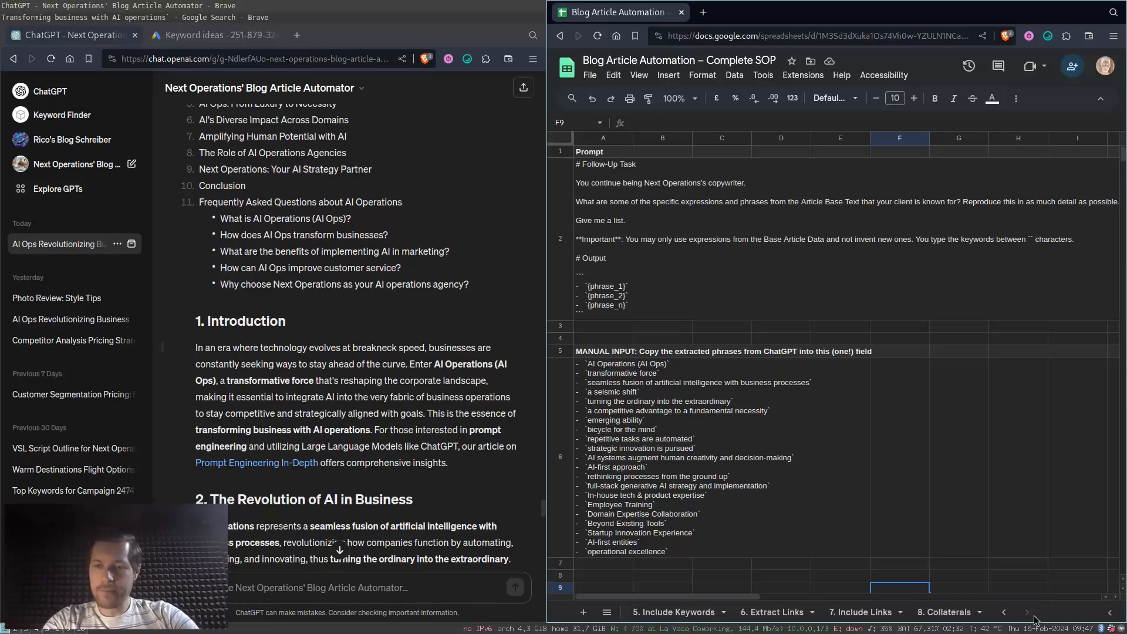
{"action": "left_click", "coordinate": [924, 613]}
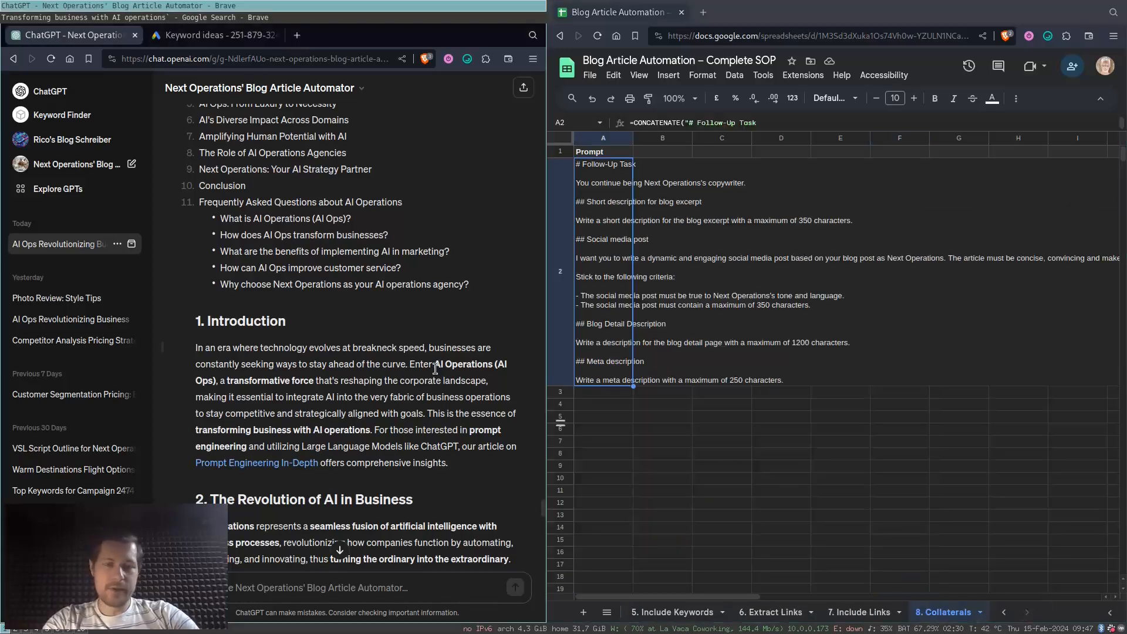
{"action": "scroll", "coordinate": [435, 368], "scroll_direction": "down", "scroll_amount": 20}
{"action": "scroll", "coordinate": [435, 368], "scroll_direction": "up", "scroll_amount": 1}
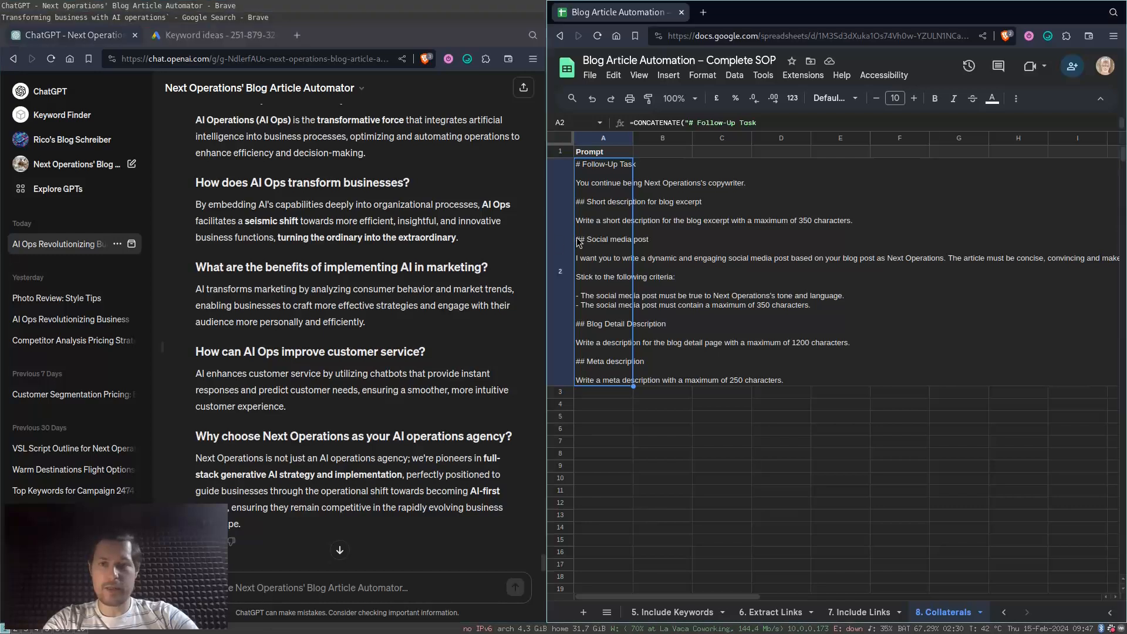
{"action": "left_click", "coordinate": [341, 551]}
{"action": "type", "text": "\"# Follow-Up Task  You continue being Next Operations's copywriter.  ## Short description for blog excerpt  Write a short description for the blog excerpt with a maximum of 350 characters.  ## Social media post  I want you to write a dynamic and engaging social media post based on your blog post as Next Operations. The article must be concise, convincing and make the readers curious.  Stick to the following criteria:  - The social media post must be true to Next Operations's tone and language. - The social media post must contain a maximum of 350 characters.  ## Blog Detail Description  Write a description for the blog detail page with a maximum of 1200 characters.  ## Meta description  Write a meta description with a maximum of 250 characters.\""}
{"action": "key", "text": "Return"}
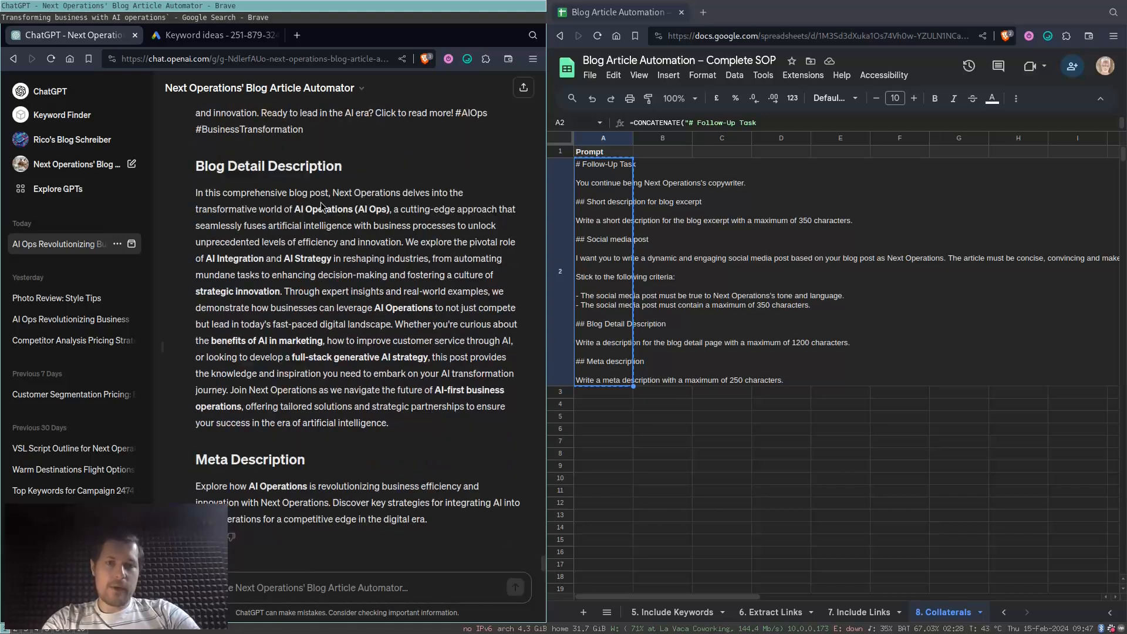
- Review the generated blog excerpt, social media post, blog detail description and meta description for bolded keywords such as "AI Operations (AI Ops)"
{"action": "left_click_drag", "start_coordinate": [294, 205], "coordinate": [398, 210]}
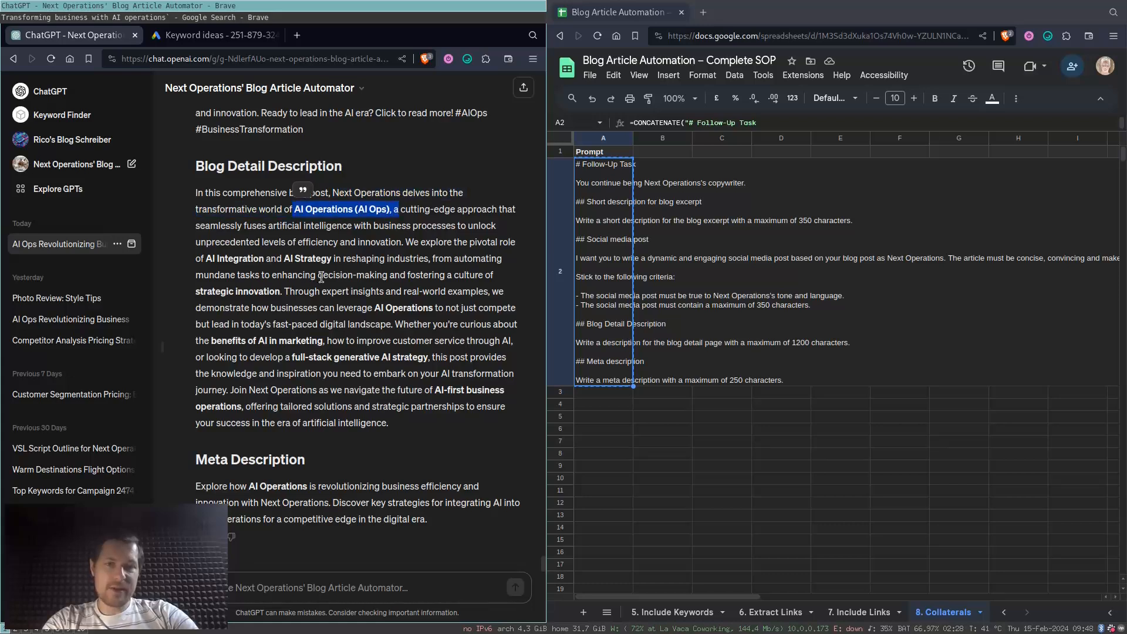
{"action": "left_click", "coordinate": [340, 335]}
{"action": "scroll", "coordinate": [340, 336], "scroll_direction": "up", "scroll_amount": 3}
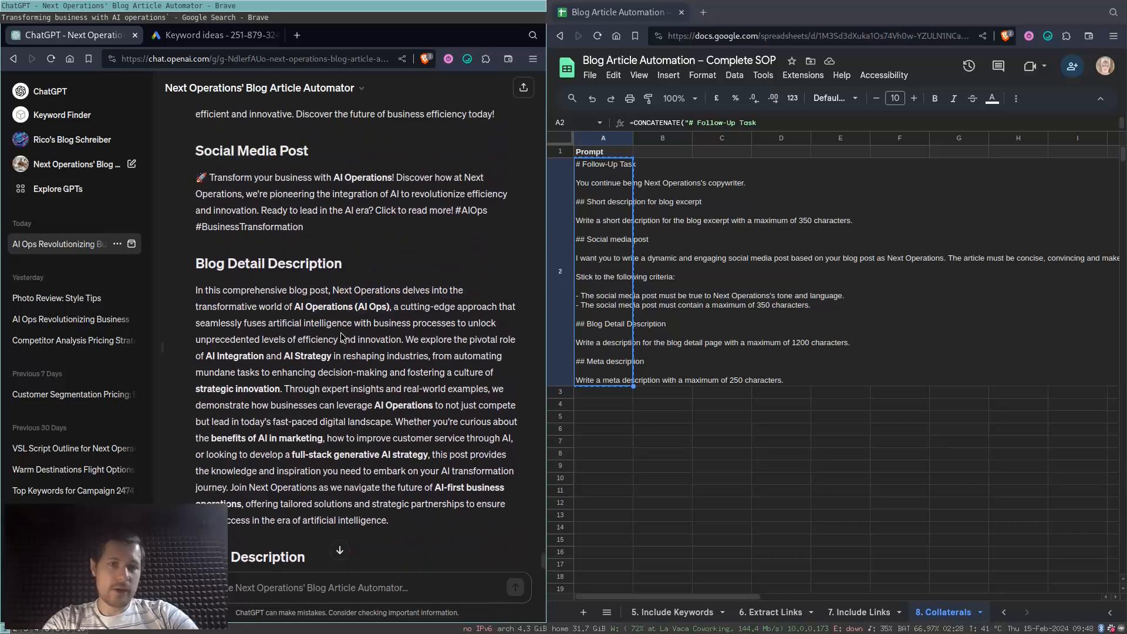
{"action": "scroll", "coordinate": [342, 336], "scroll_direction": "up", "scroll_amount": 1}
{"action": "scroll", "coordinate": [393, 272], "scroll_direction": "up", "scroll_amount": 1}
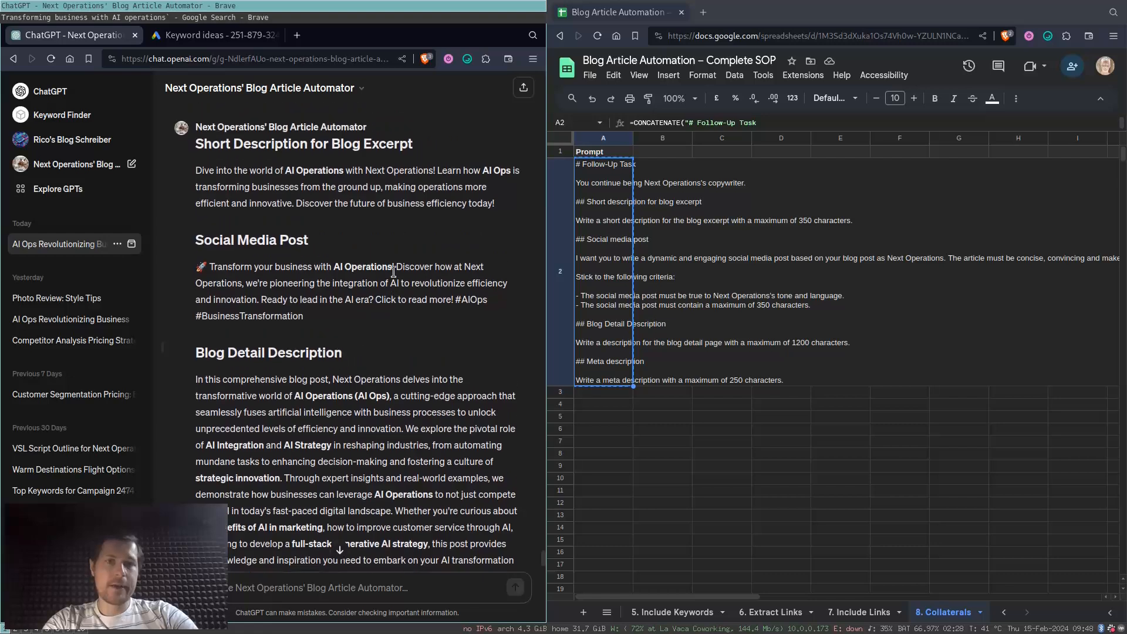
{"action": "scroll", "coordinate": [317, 224], "scroll_direction": "down", "scroll_amount": 5}
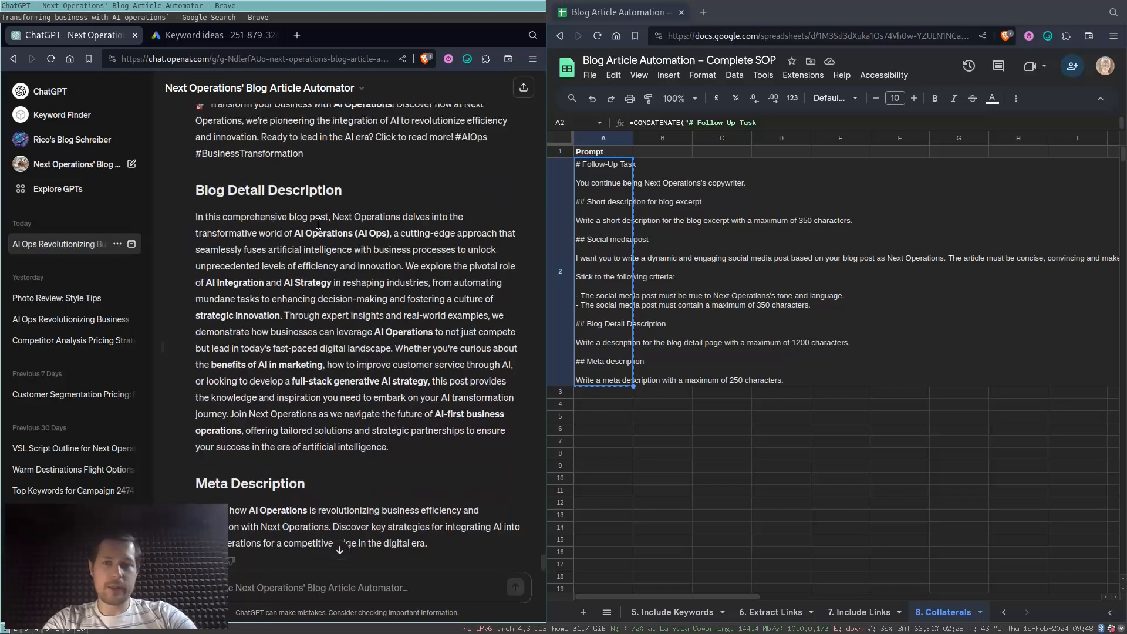